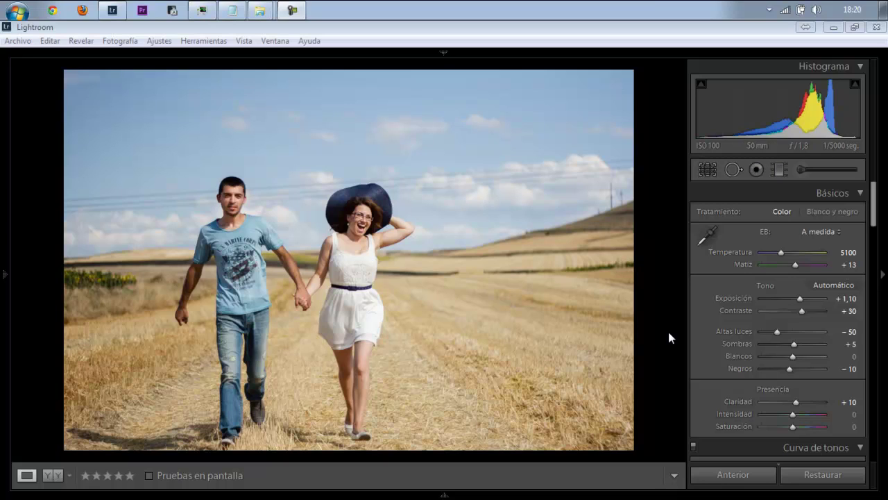
Reset the graduated filter's Clarity back to 0.
click(780, 171)
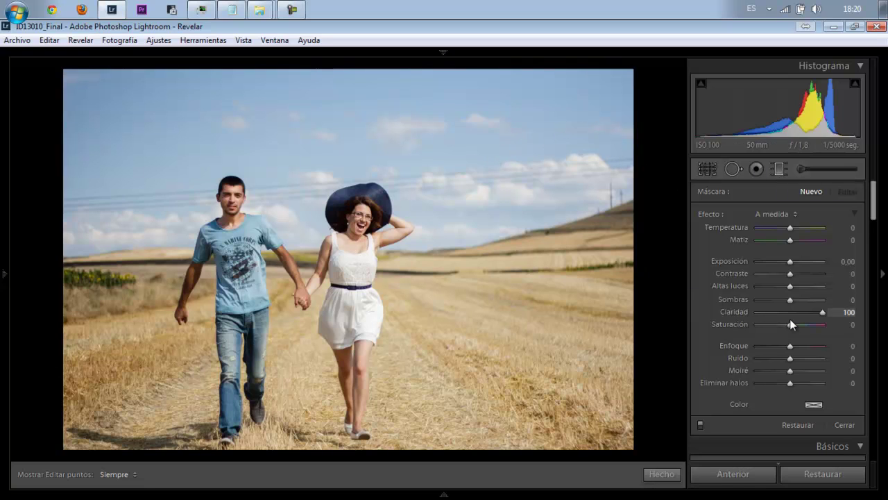
double_click(825, 313)
mouse_move(874, 182)
mouse_down()
mouse_move(875, 254)
mouse_move(874, 184)
mouse_up()
Undo an accidental basic reset, keeping Exposure +1,10, Contrast +30 and Highlights −50.
click(666, 477)
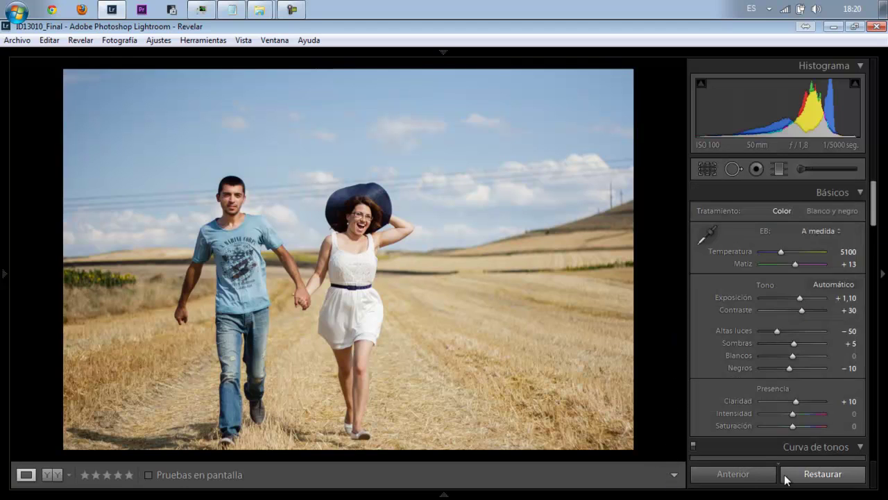
click(784, 478)
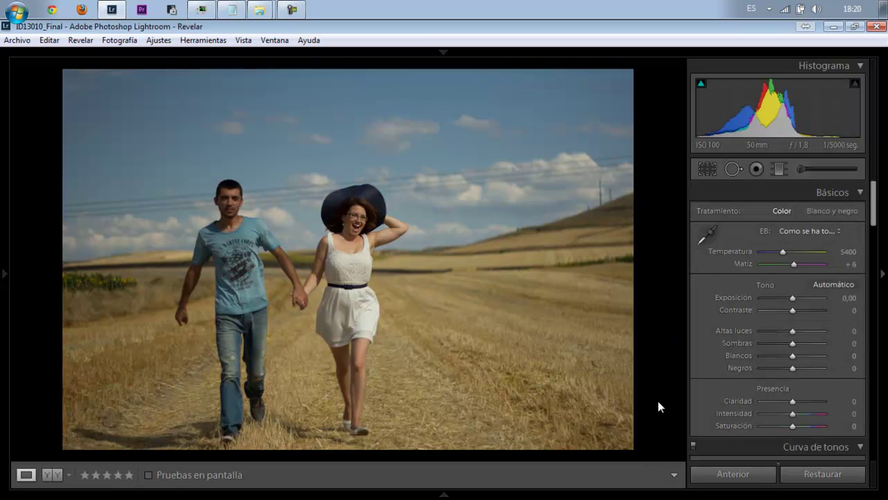
key(ctrl+z)
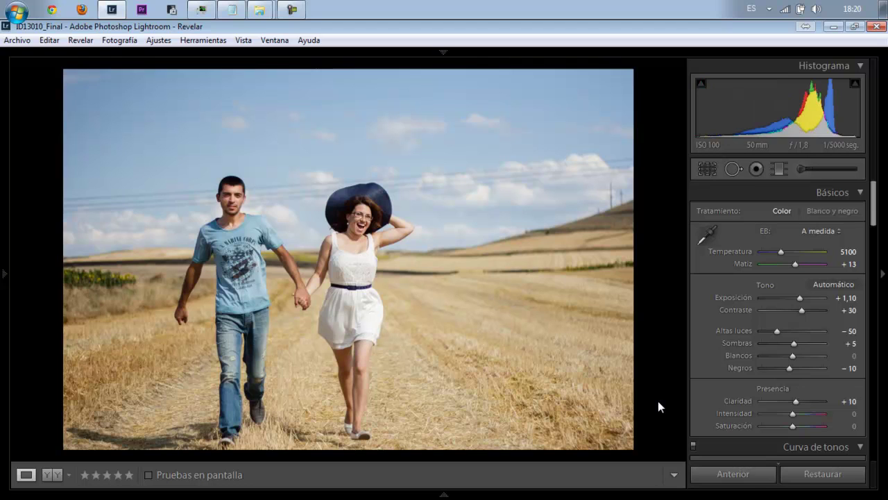
click(779, 168)
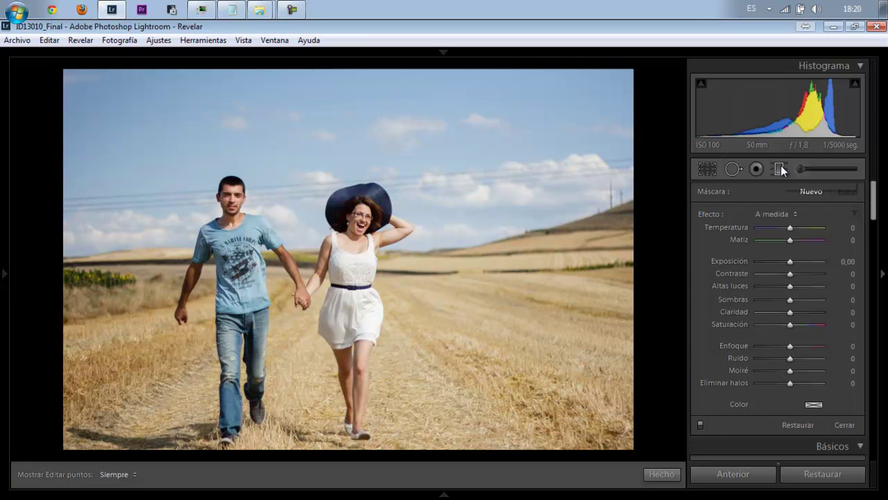
Draw a graduated filter across the upper-right sky with Tint 100 and warmer Temperature.
drag(548, 127, 454, 221)
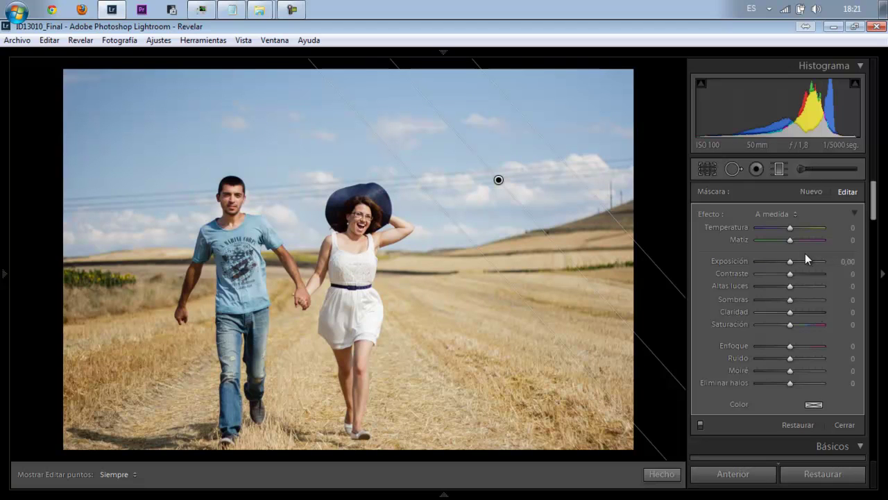
drag(810, 241, 832, 239)
click(805, 227)
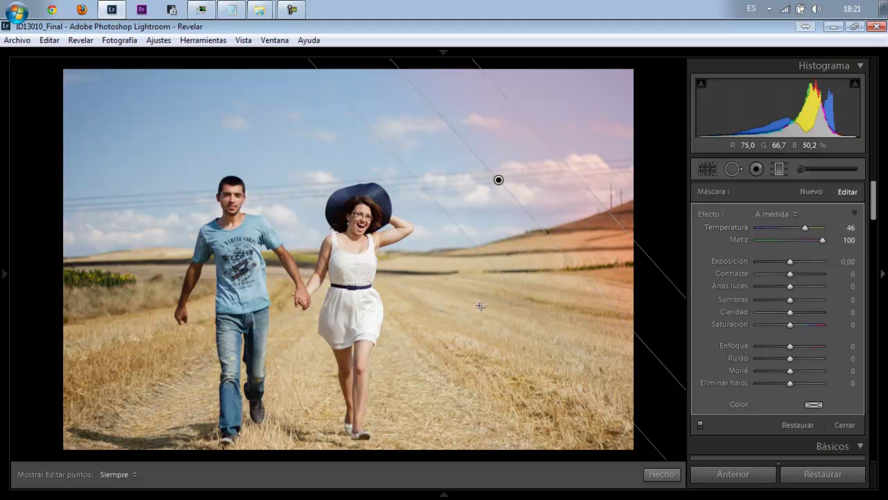
Reposition and rotate the filter, settling its Temperature back around 50.
drag(455, 333, 441, 345)
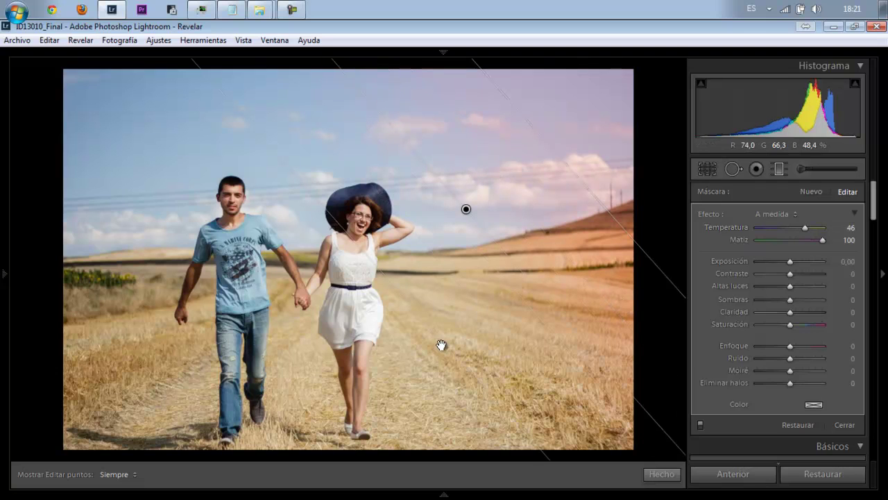
mouse_move(522, 276)
mouse_down()
mouse_move(546, 328)
mouse_move(572, 294)
mouse_up()
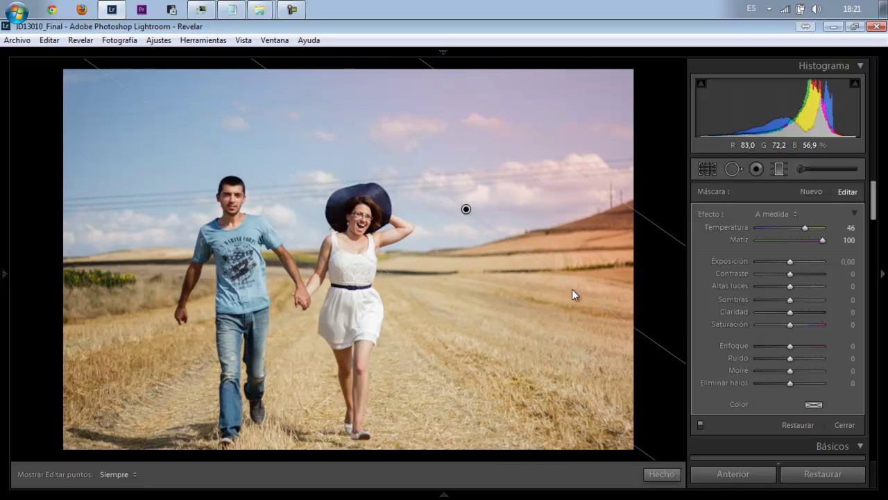
mouse_move(466, 209)
mouse_down()
mouse_move(442, 240)
mouse_move(463, 214)
mouse_up()
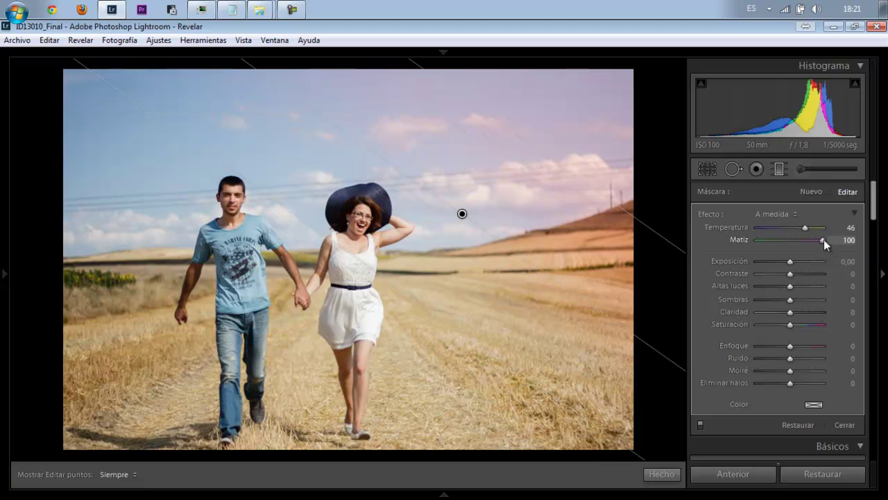
mouse_move(812, 243)
mouse_down()
mouse_move(714, 261)
mouse_move(886, 256)
mouse_up()
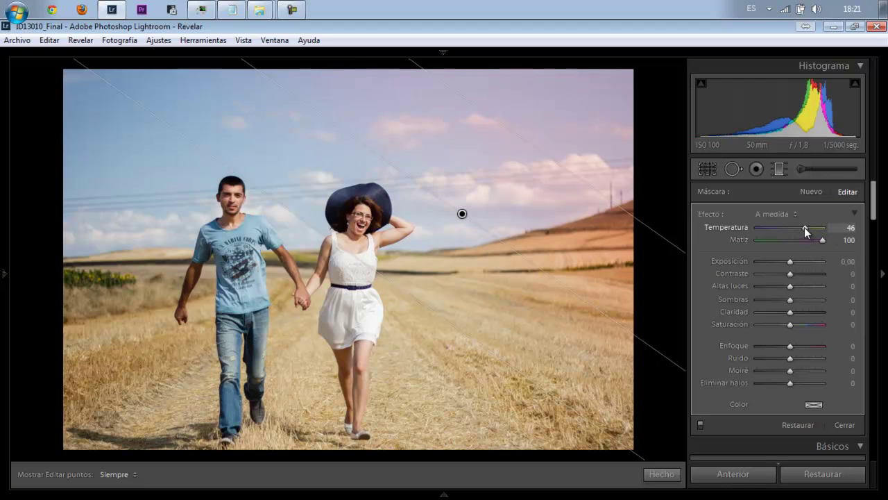
mouse_move(804, 227)
mouse_down()
mouse_move(745, 238)
mouse_move(831, 236)
mouse_up()
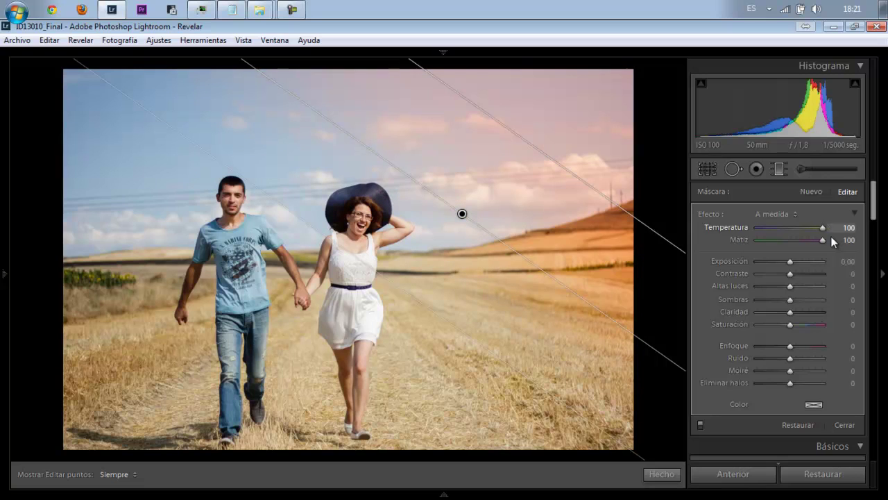
drag(831, 236, 806, 240)
Raise the pink filter's Saturation to 64, move it onto the upper-left sky, and add a lower-right filter.
click(811, 325)
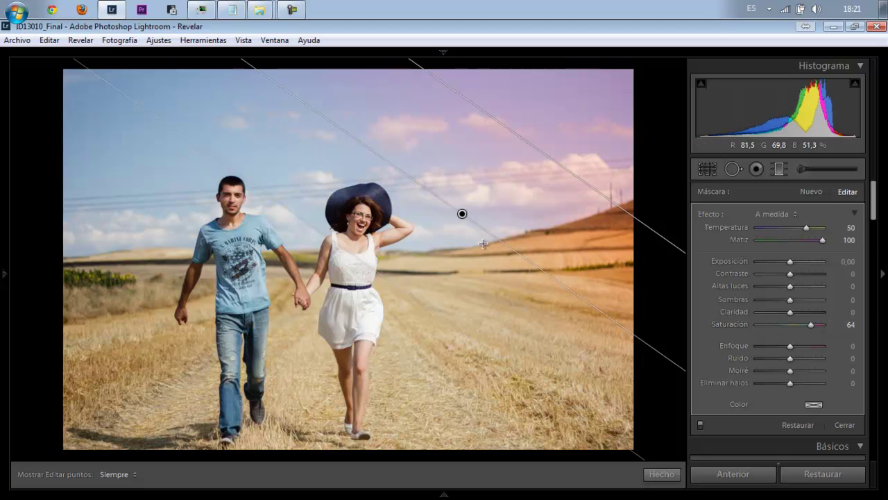
mouse_move(462, 214)
mouse_down()
mouse_move(439, 262)
mouse_move(449, 219)
mouse_up()
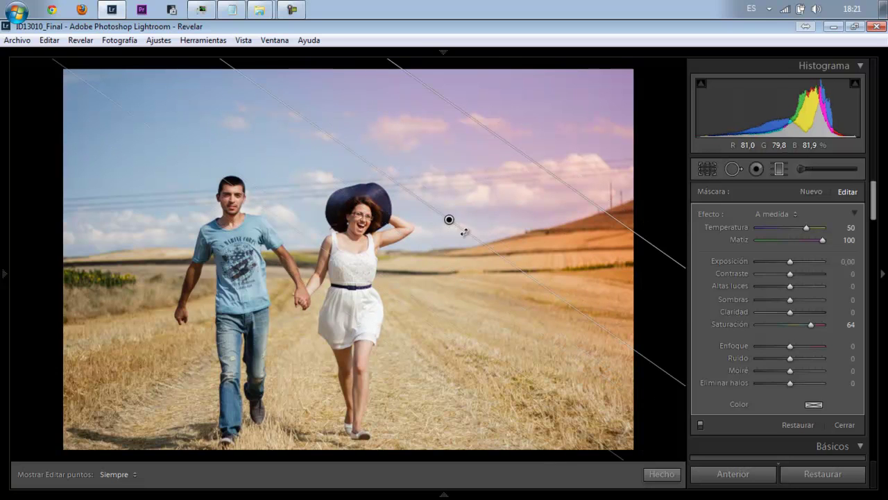
mouse_move(532, 258)
mouse_down()
mouse_move(545, 232)
mouse_move(536, 209)
mouse_up()
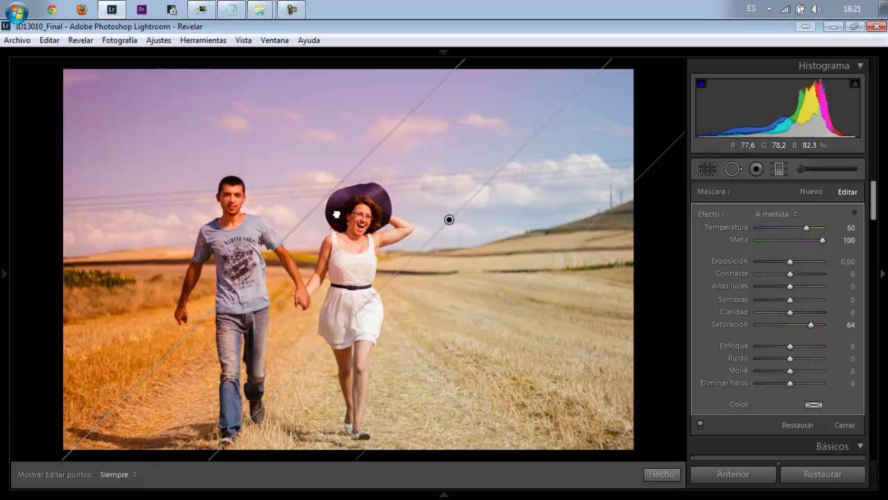
drag(337, 214, 255, 184)
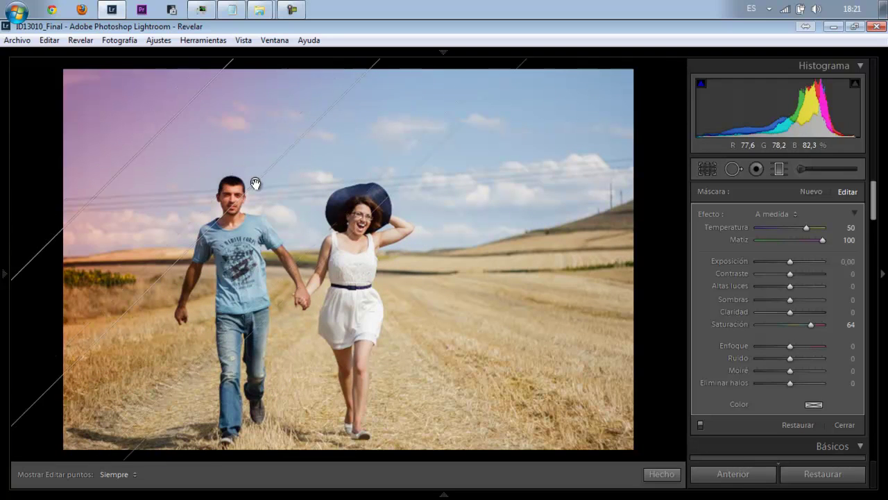
drag(179, 269, 214, 272)
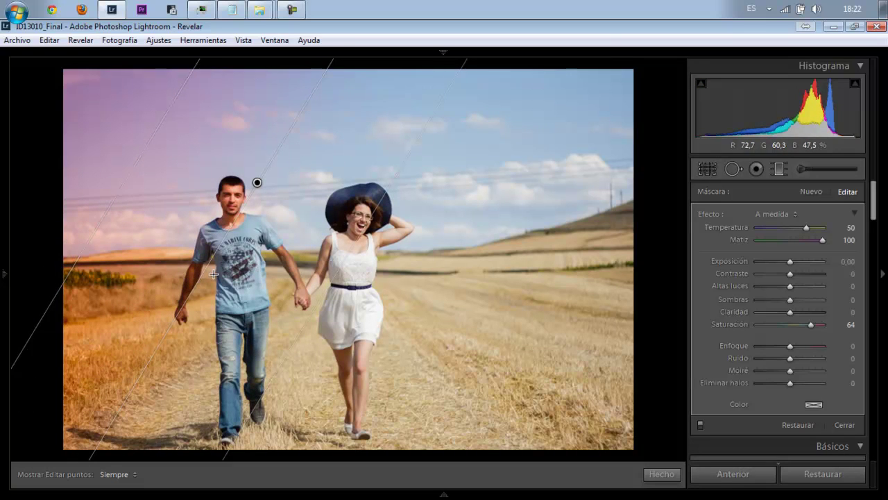
mouse_move(567, 420)
mouse_down()
mouse_move(517, 342)
mouse_move(510, 309)
mouse_up()
Warm the field filter to Temperature 100, angle it over the wheat field, and finish.
drag(767, 229, 853, 221)
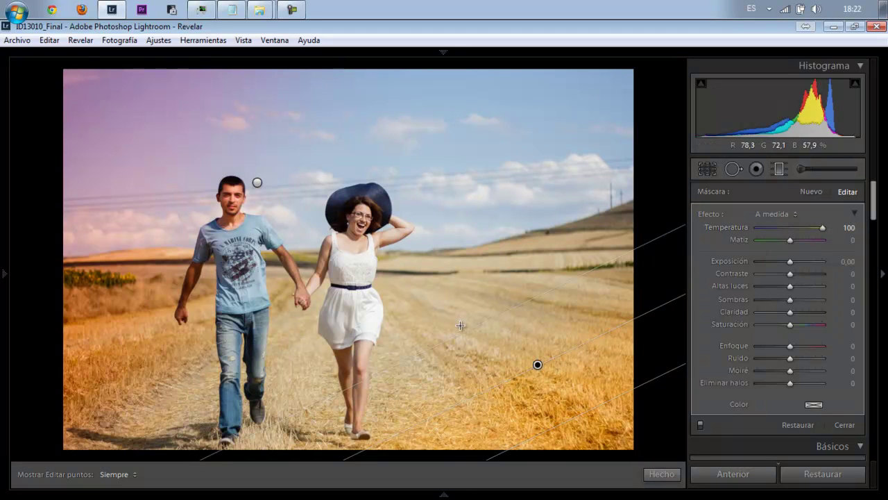
drag(460, 325, 409, 252)
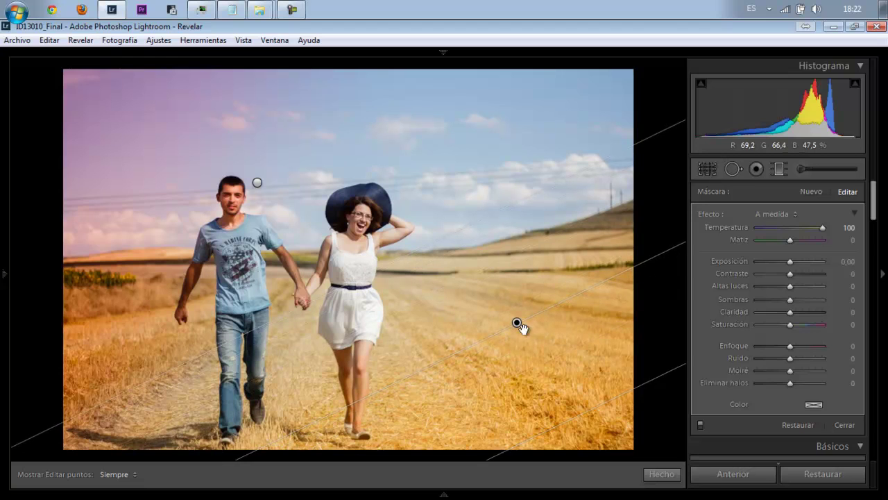
drag(561, 305, 537, 320)
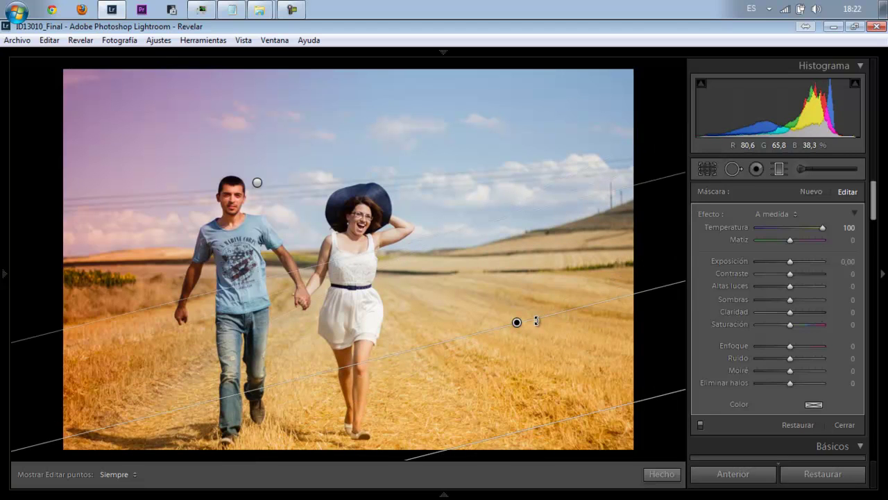
click(653, 476)
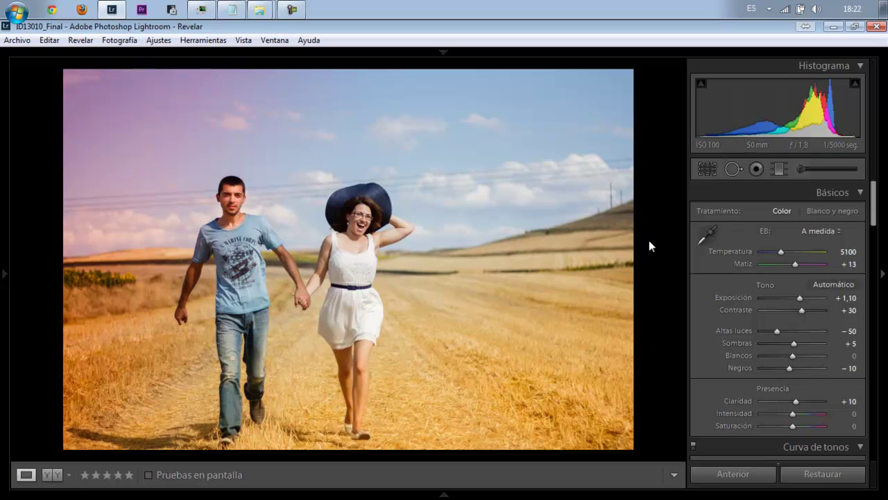
Draw a new sky graduated filter cooled to Temperature −70 and position it.
click(779, 169)
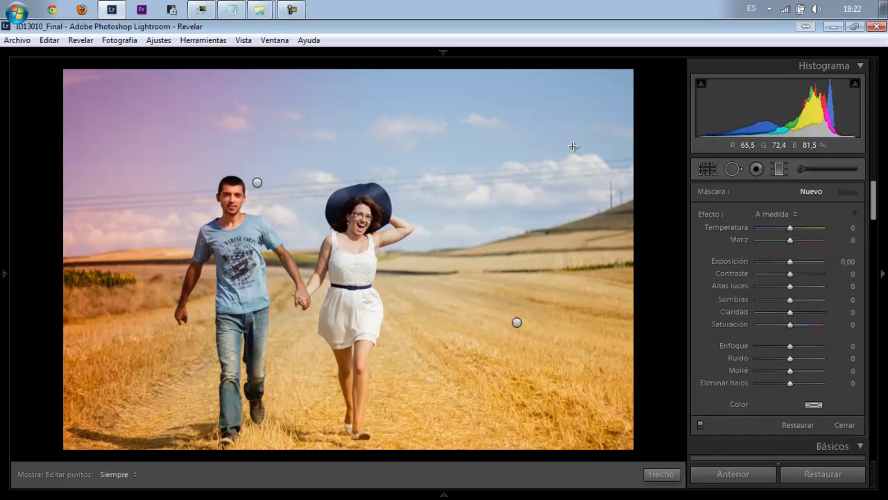
drag(495, 193, 495, 193)
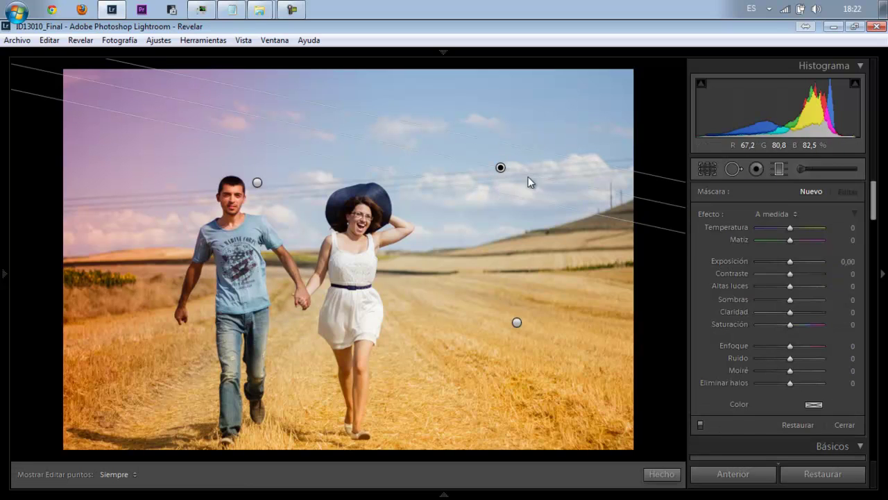
drag(774, 227, 768, 229)
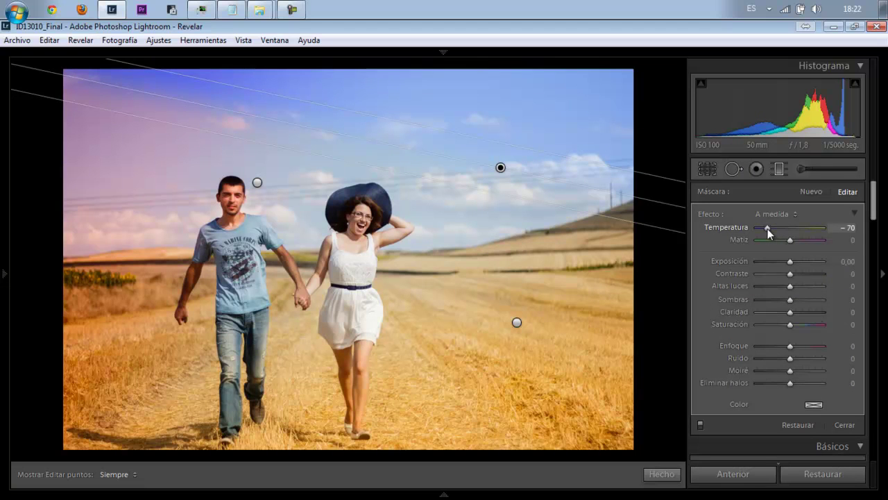
mouse_move(643, 232)
mouse_down()
mouse_move(601, 292)
mouse_move(611, 204)
mouse_move(578, 342)
mouse_up()
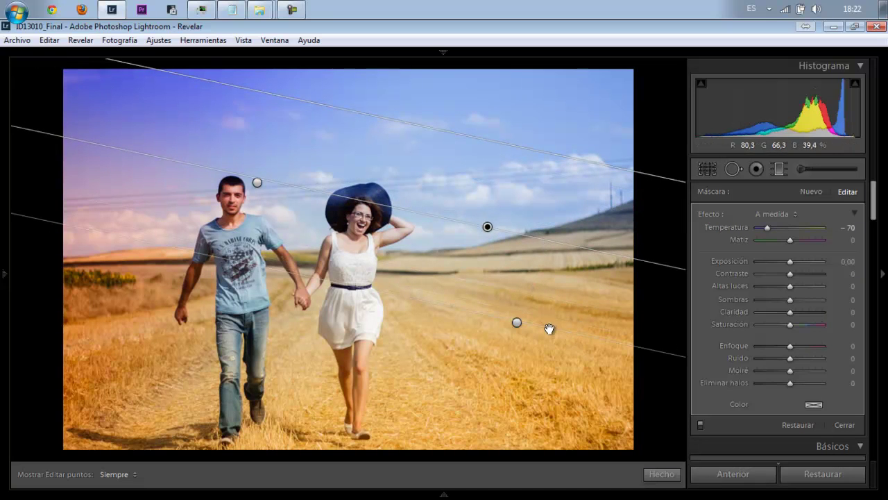
drag(550, 321, 578, 201)
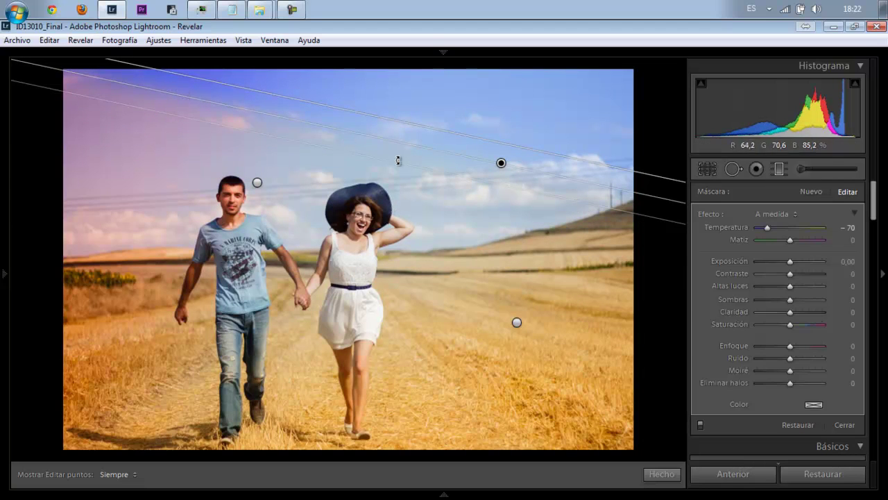
drag(571, 200, 586, 234)
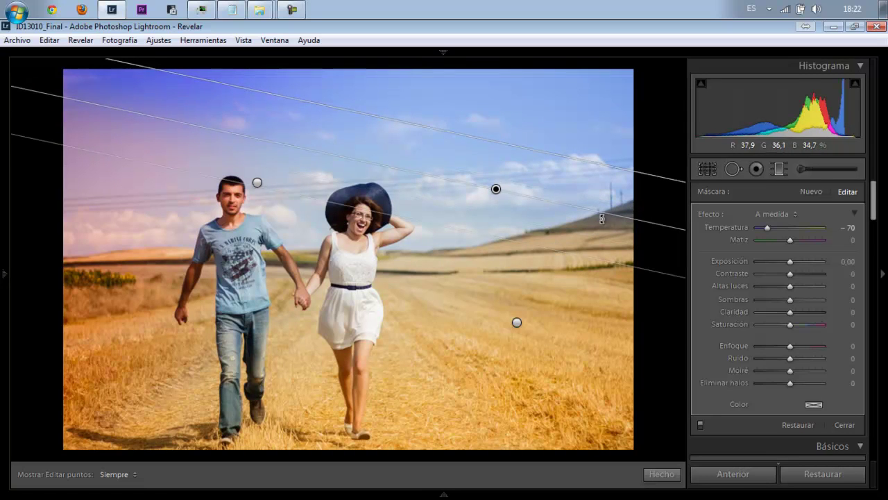
drag(603, 218, 595, 224)
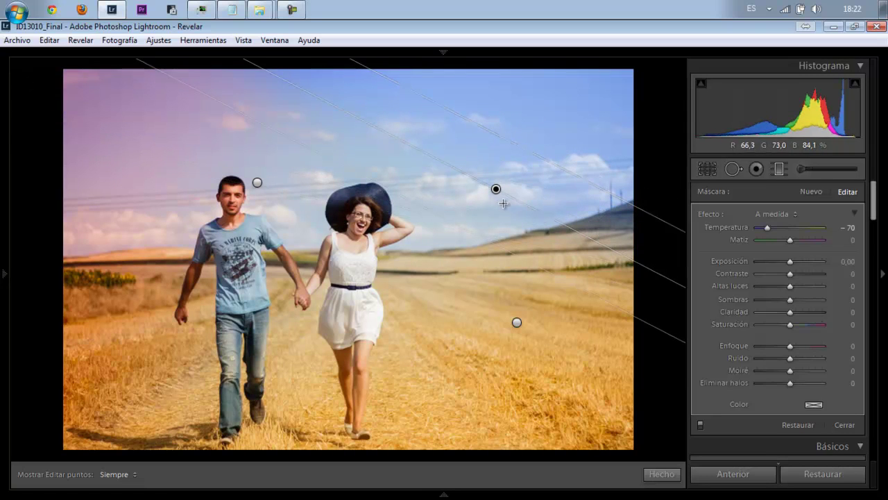
drag(496, 190, 491, 214)
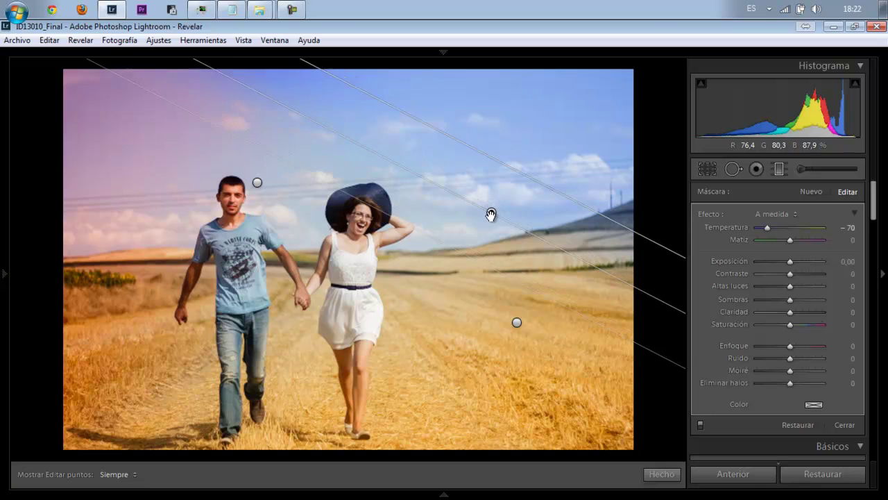
Set Saturation 58, widen the transition, move it up-right and steepen its angle.
click(809, 324)
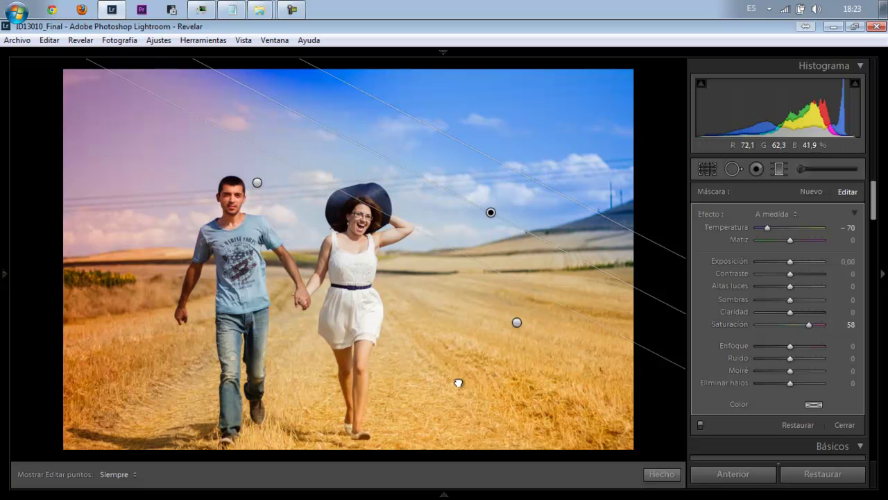
drag(458, 383, 456, 383)
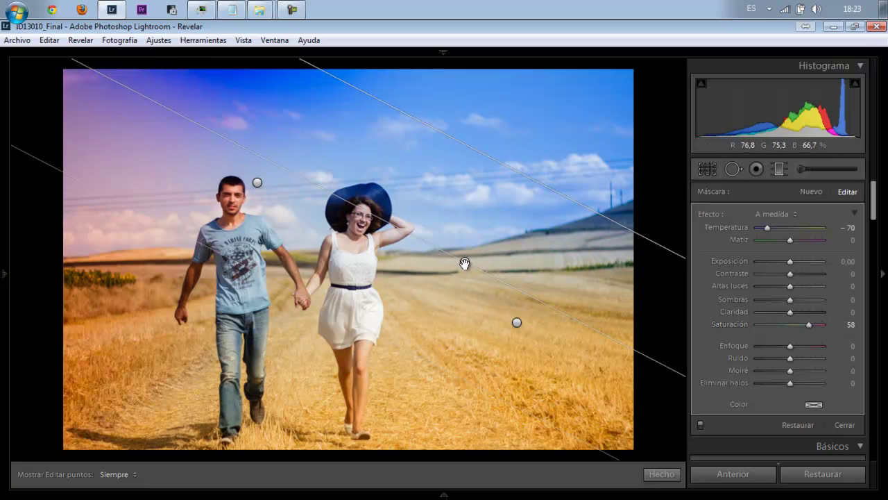
mouse_move(507, 251)
mouse_down()
mouse_move(565, 208)
mouse_move(555, 222)
mouse_up()
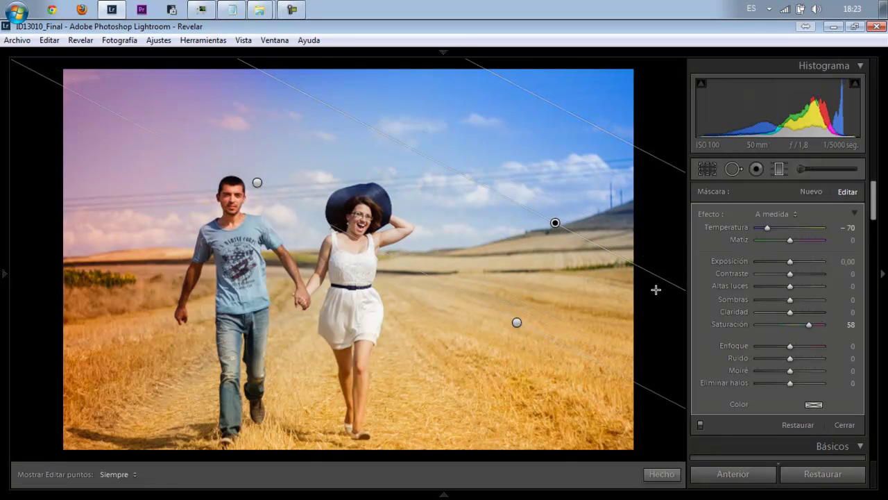
mouse_move(660, 276)
mouse_down()
mouse_move(611, 349)
mouse_move(666, 265)
mouse_up()
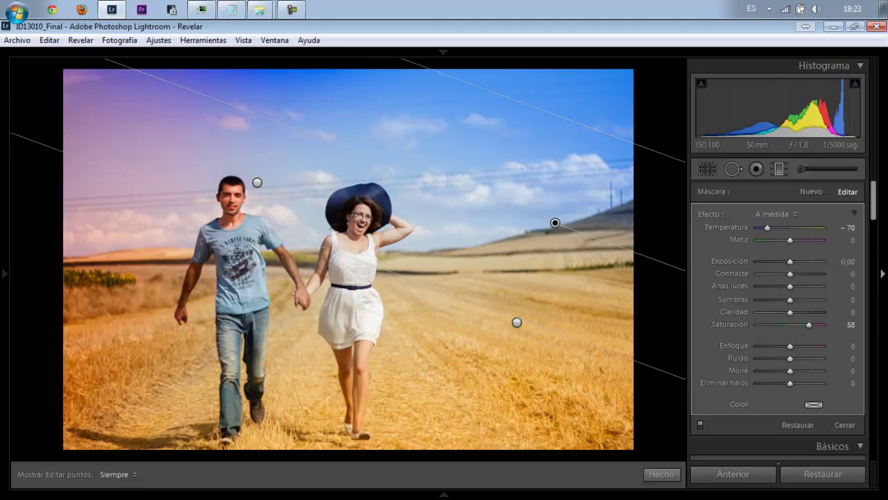
Set the sky filter to Tint 100, Temperature 62 and Exposure −0,80.
click(813, 239)
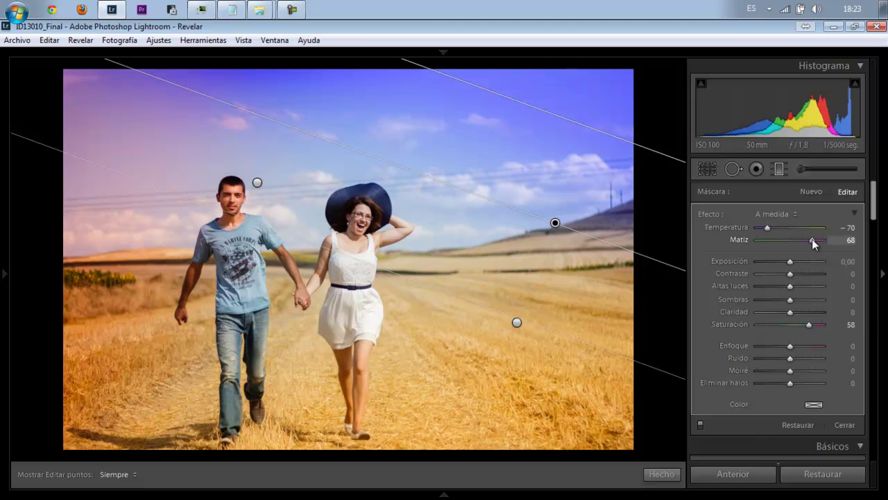
drag(813, 239, 831, 239)
click(808, 228)
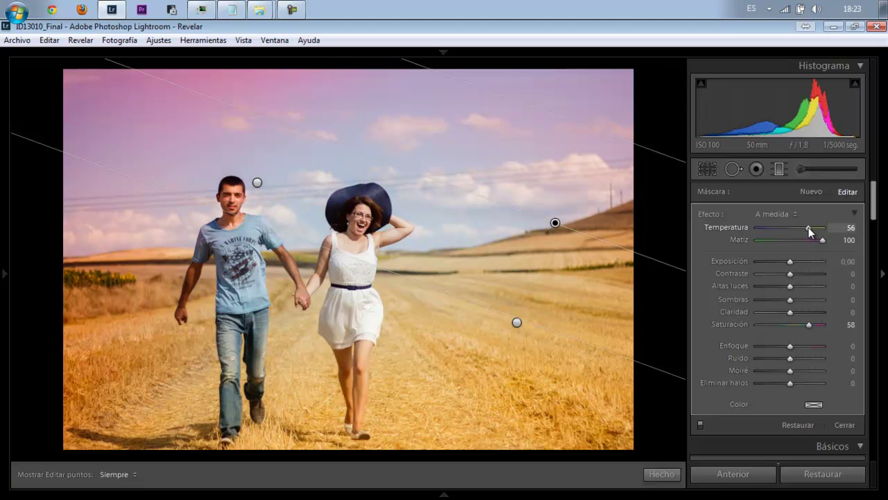
drag(809, 227, 810, 228)
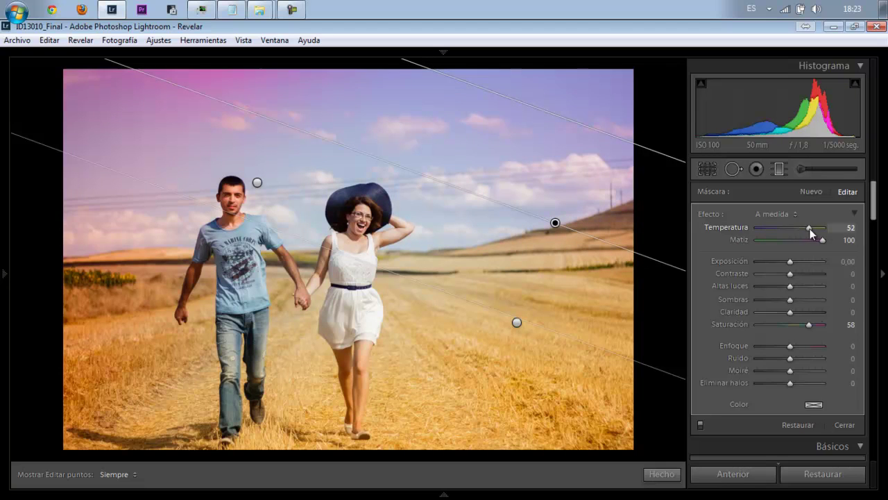
drag(790, 262, 778, 263)
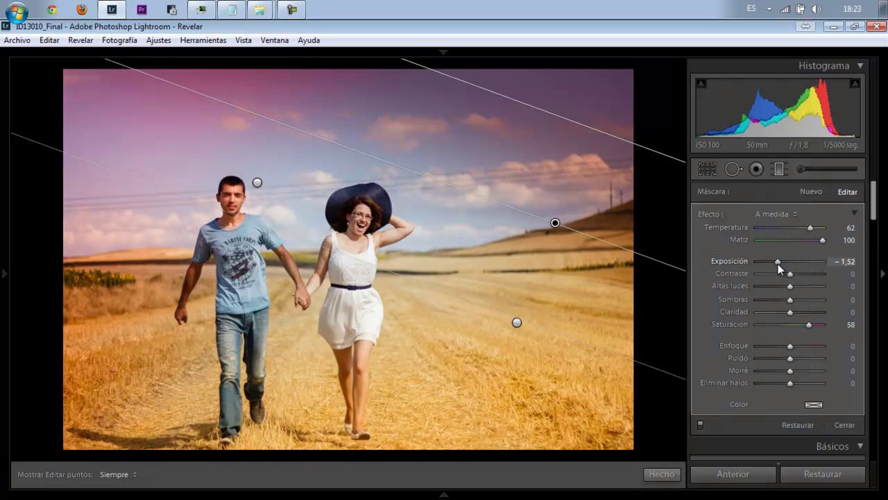
drag(778, 264, 784, 264)
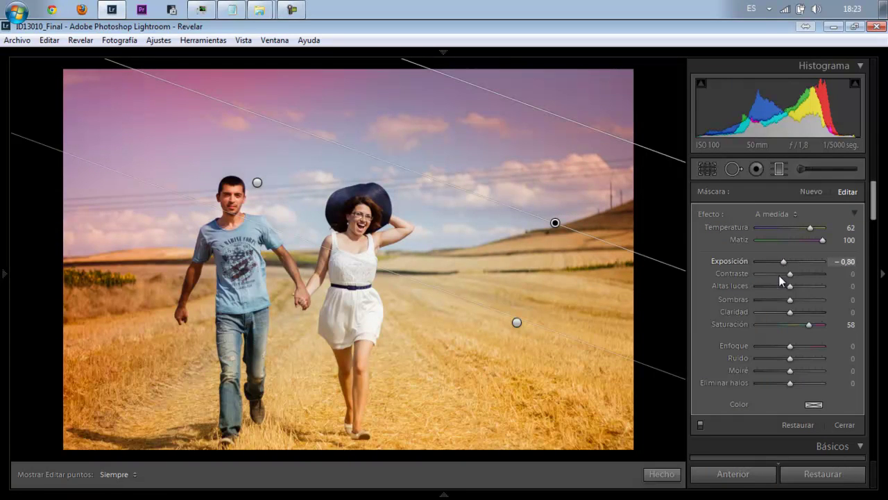
Raise the filter's Highlights to 100 and leave Clarity at 0.
click(758, 290)
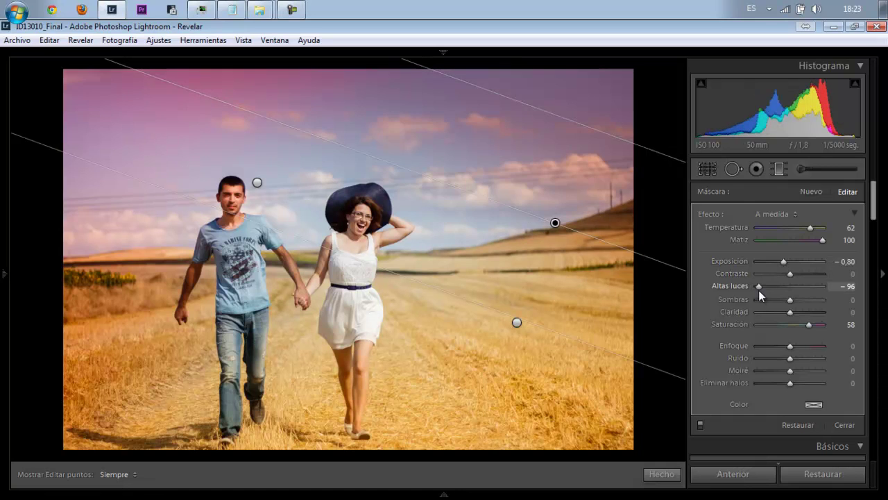
double_click(758, 290)
drag(804, 287, 816, 286)
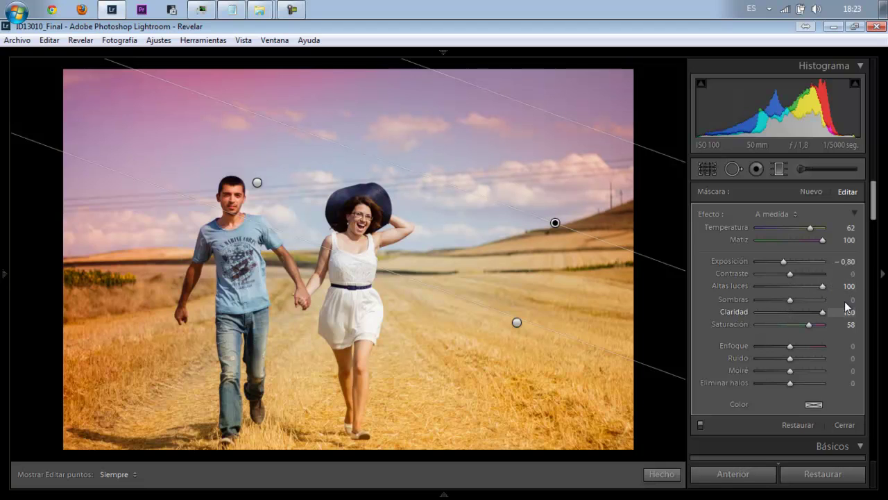
drag(845, 306, 724, 324)
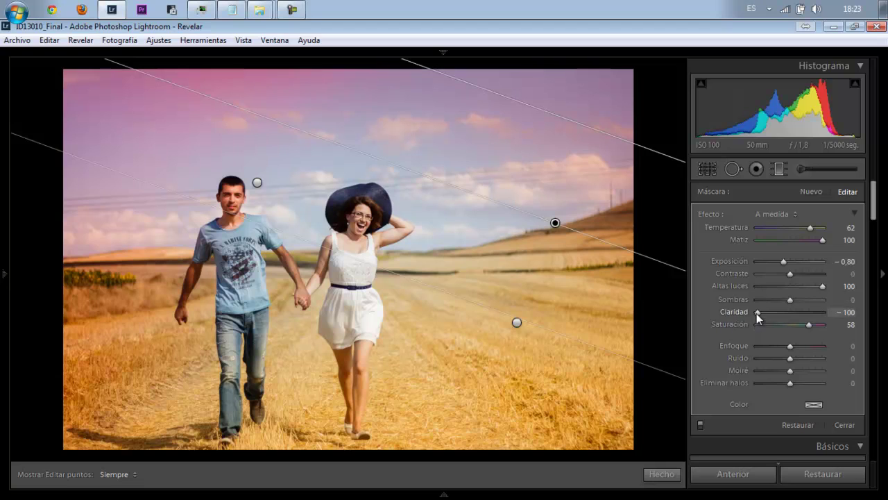
double_click(757, 313)
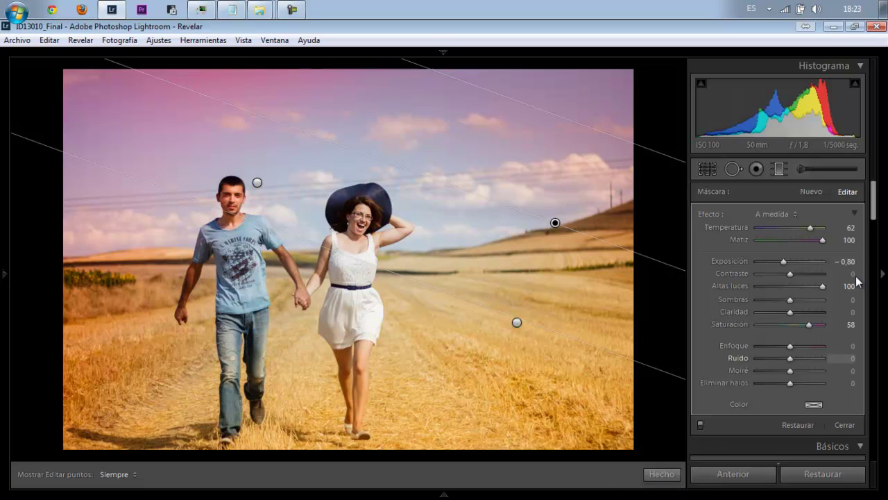
scroll(875, 223, down, 2)
drag(874, 223, 867, 248)
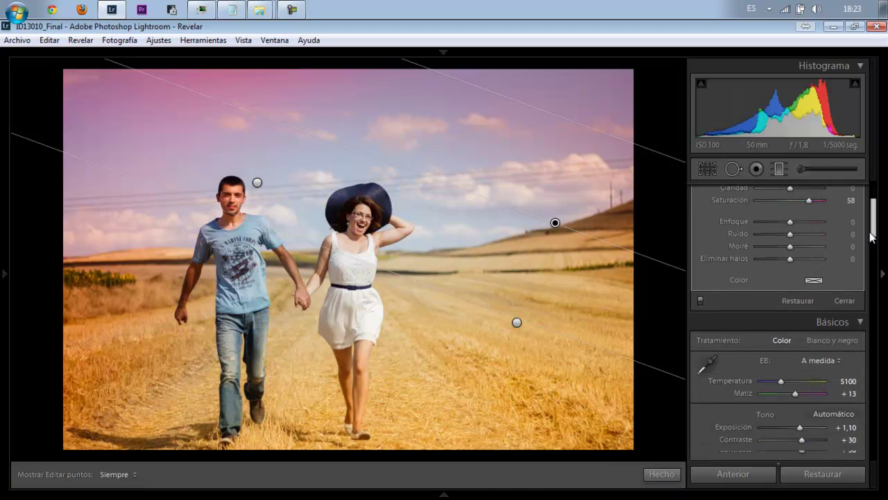
Close the sky filter and scroll through the Basic and Tone Curve panels.
click(659, 473)
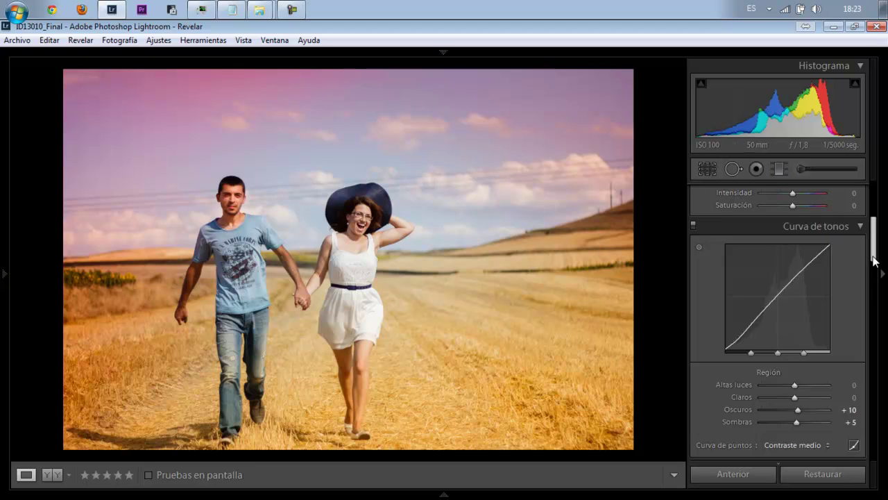
drag(873, 243, 867, 202)
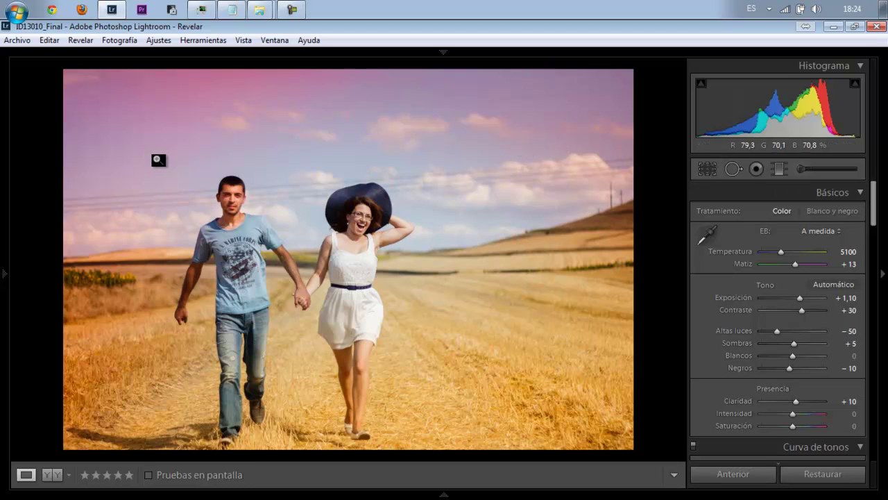
Draw another graduated filter on the right and set its Tint to 100.
click(781, 172)
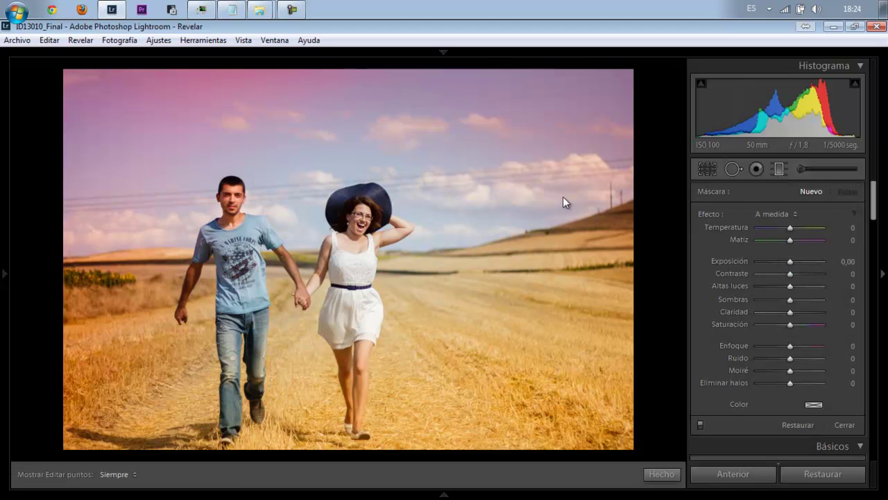
drag(502, 200, 463, 216)
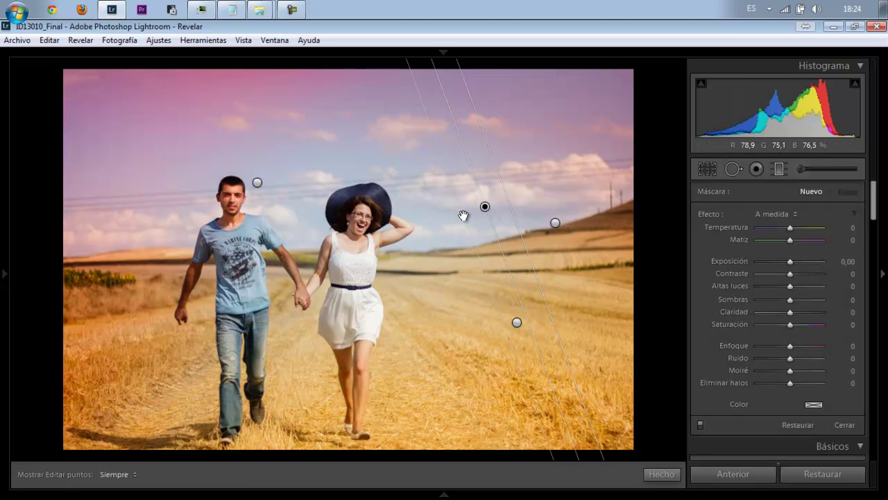
click(808, 238)
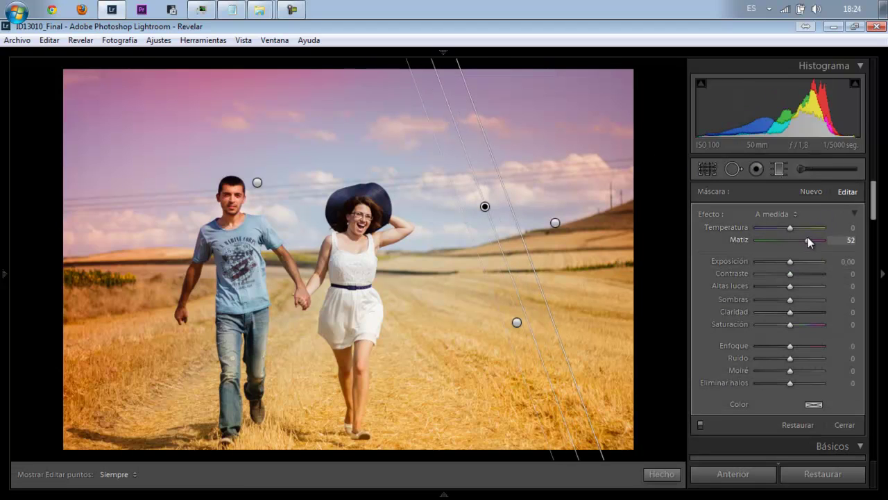
drag(829, 240, 707, 257)
text(100)
key(Return)
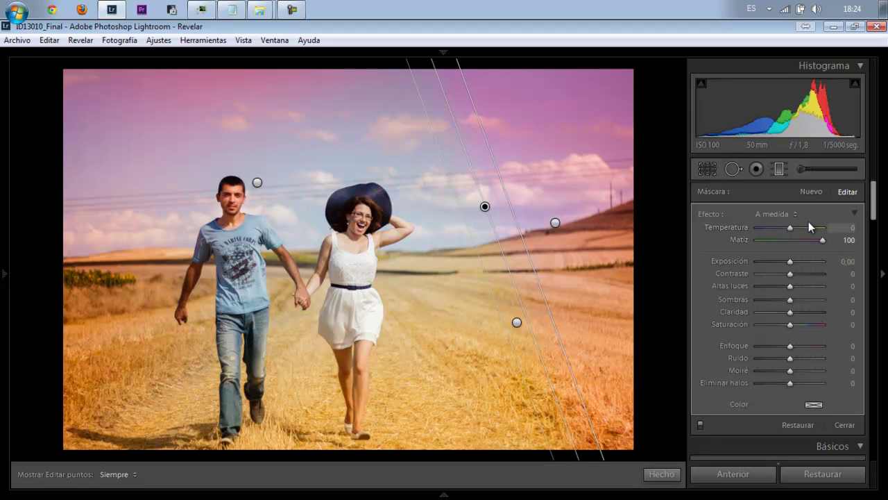
click(819, 228)
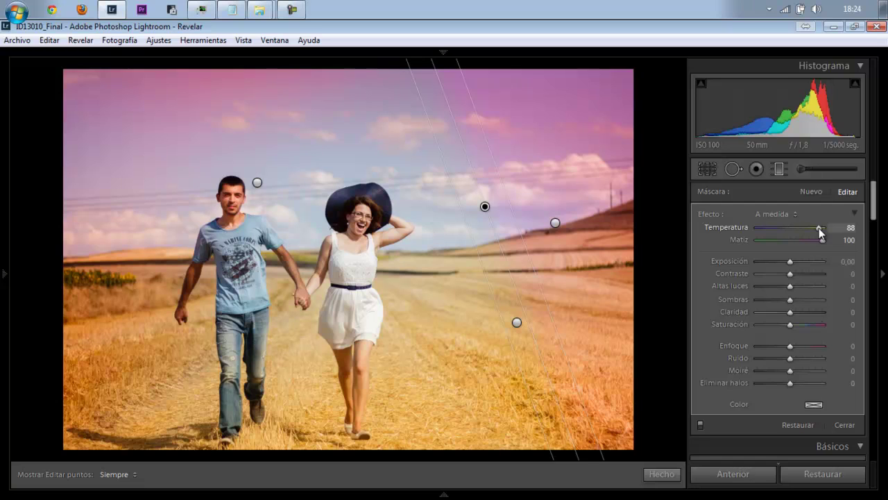
drag(816, 228, 780, 231)
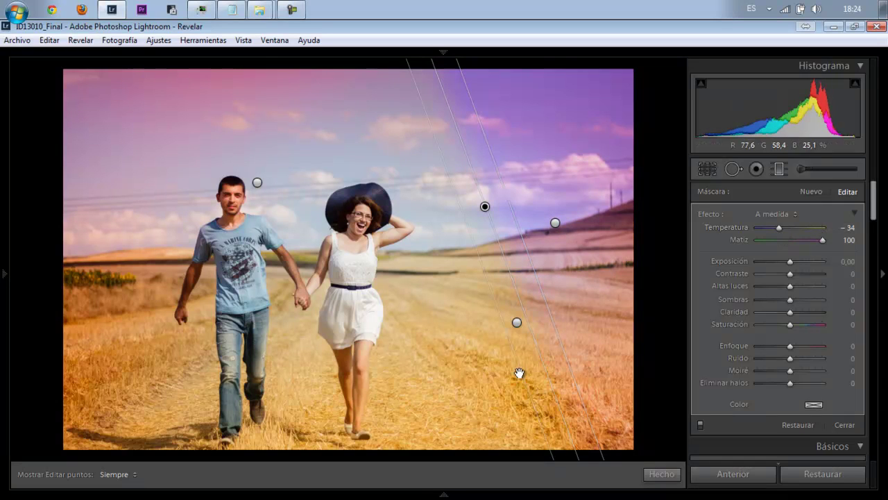
Set Temperature 34, widen it across the couple at a shallow diagonal, then finish.
drag(519, 370, 547, 368)
drag(459, 406, 345, 444)
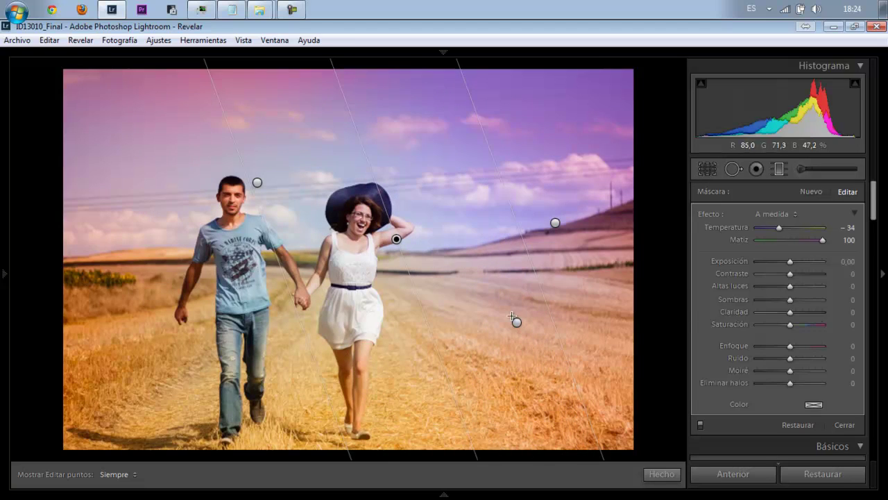
click(801, 229)
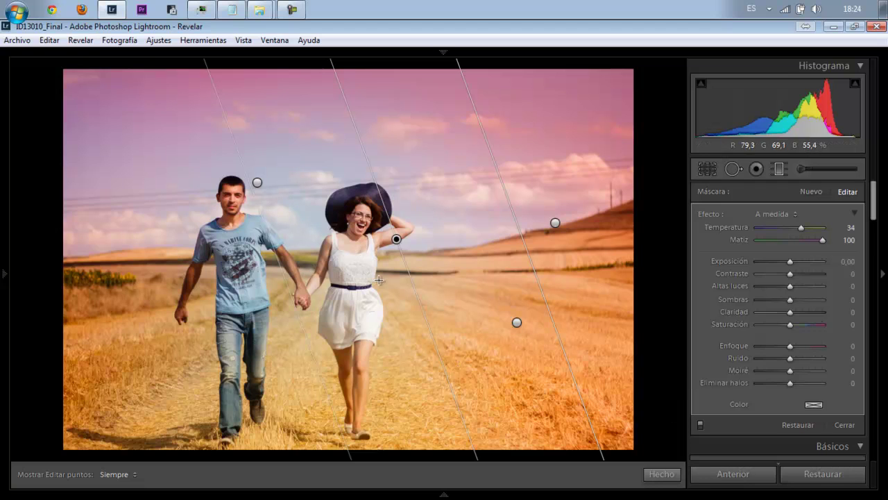
drag(440, 363, 507, 326)
mouse_move(395, 241)
mouse_down()
mouse_move(301, 336)
mouse_move(408, 222)
mouse_up()
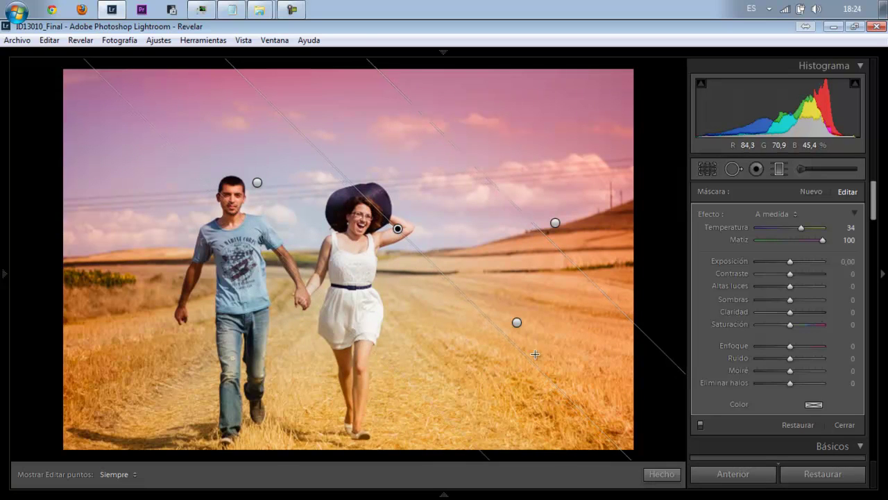
mouse_move(544, 369)
mouse_down()
mouse_move(565, 354)
mouse_move(571, 330)
mouse_up()
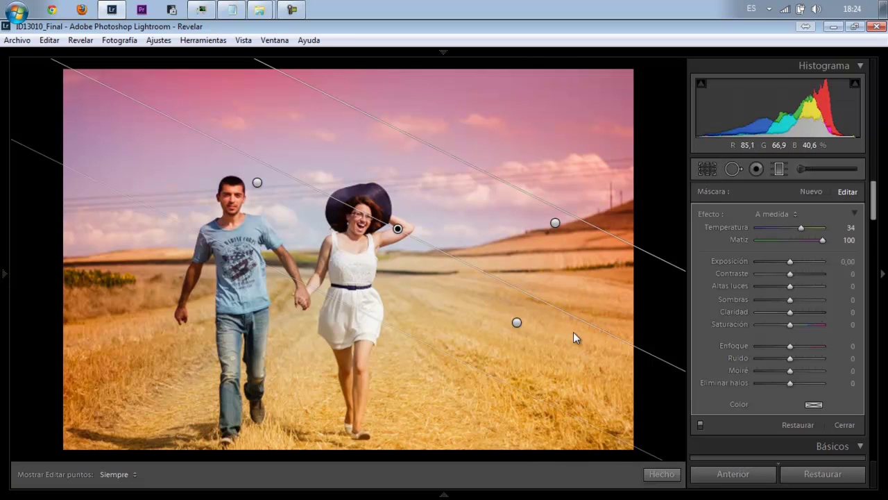
click(654, 476)
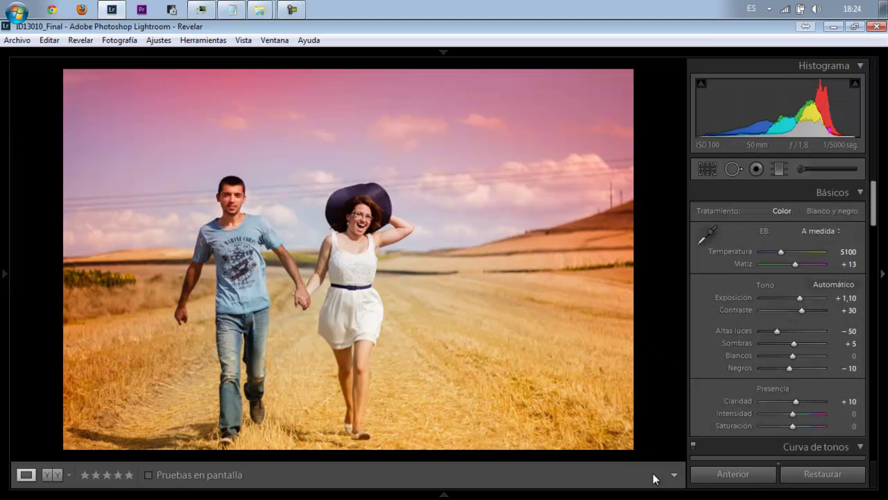
Switch to the adjustment brush at Temperature 40 and toggle the edit pins to check.
click(802, 168)
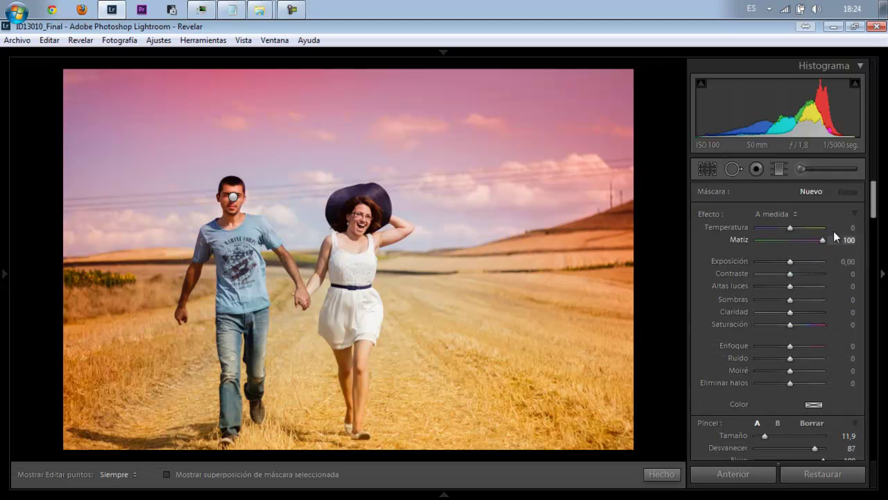
click(803, 228)
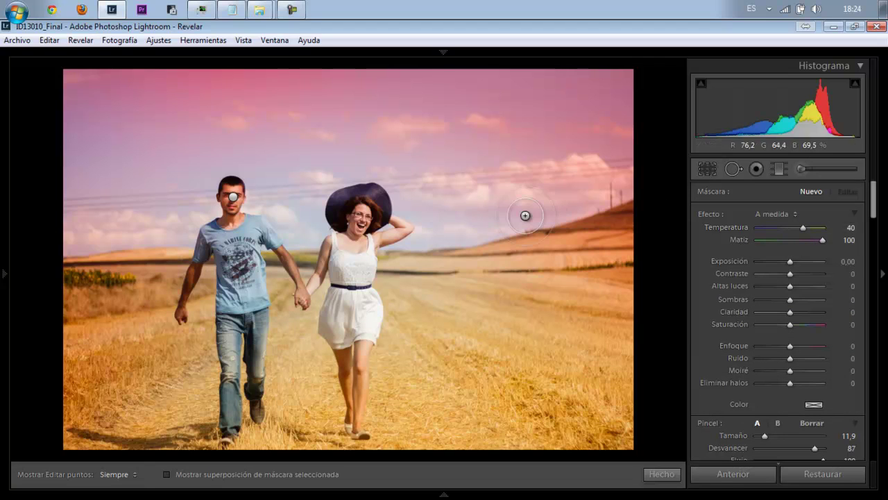
drag(874, 192, 874, 212)
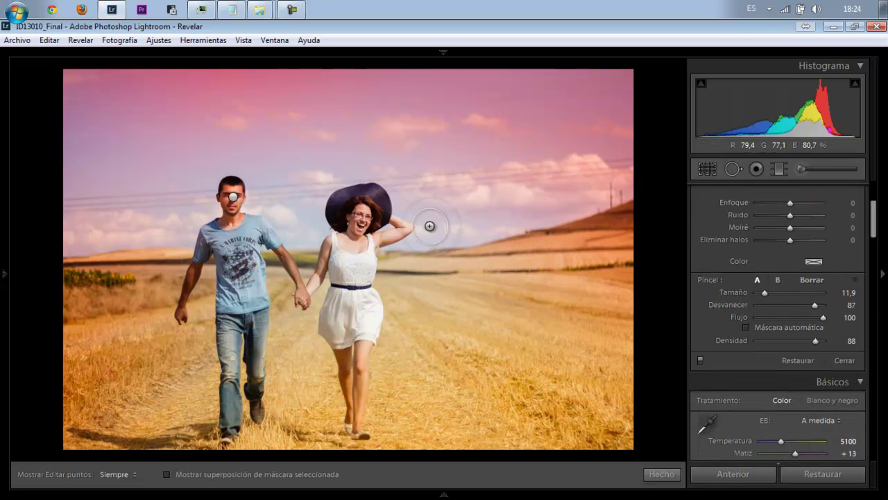
key(h)
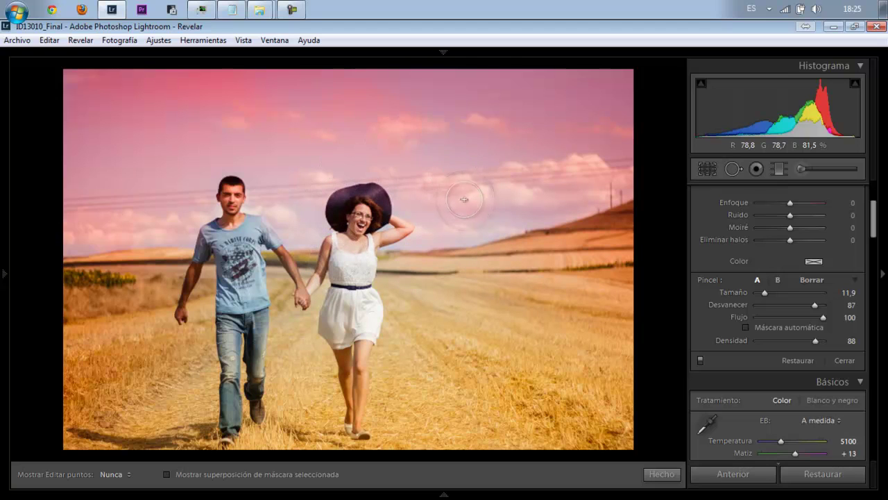
key(h)
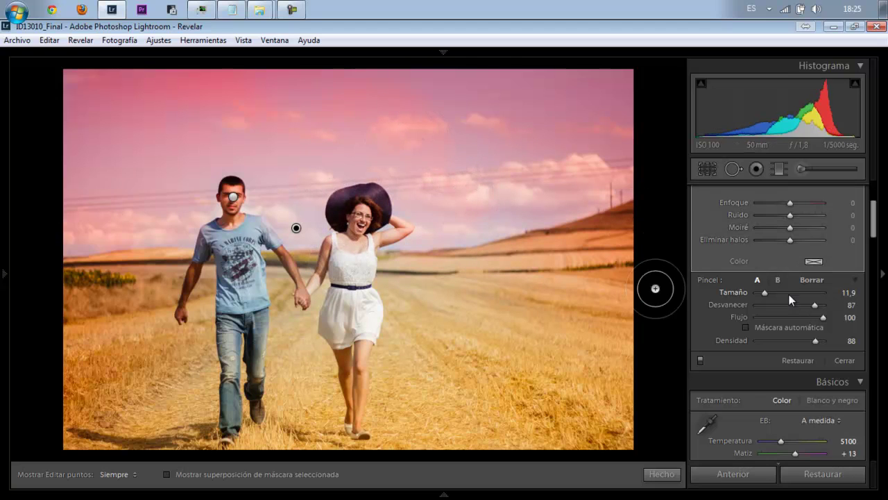
Set brush Size 45.2 and the mask to Tint 64, Temperature 60, then finish.
click(787, 292)
key(h)
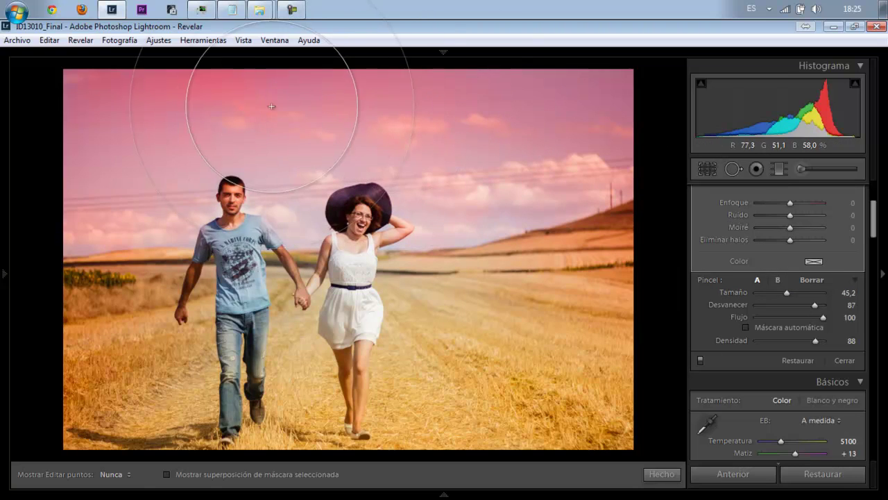
key(h)
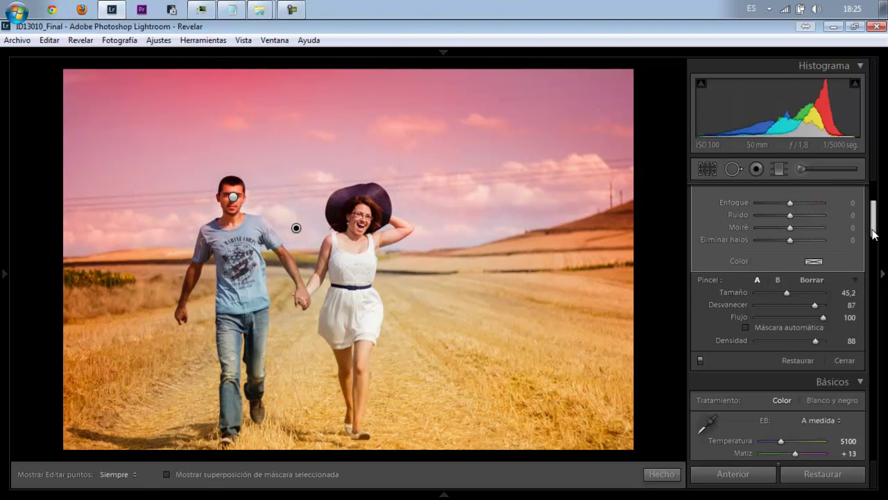
scroll(870, 245, up, 5)
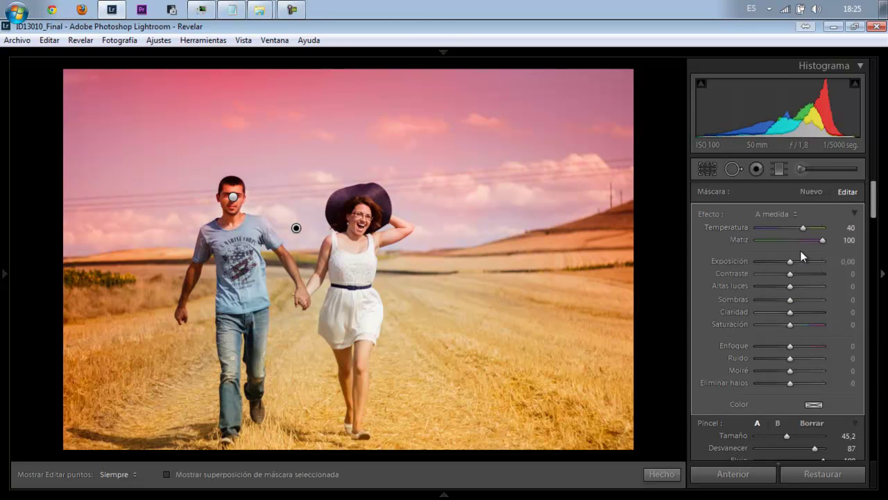
click(810, 240)
click(794, 228)
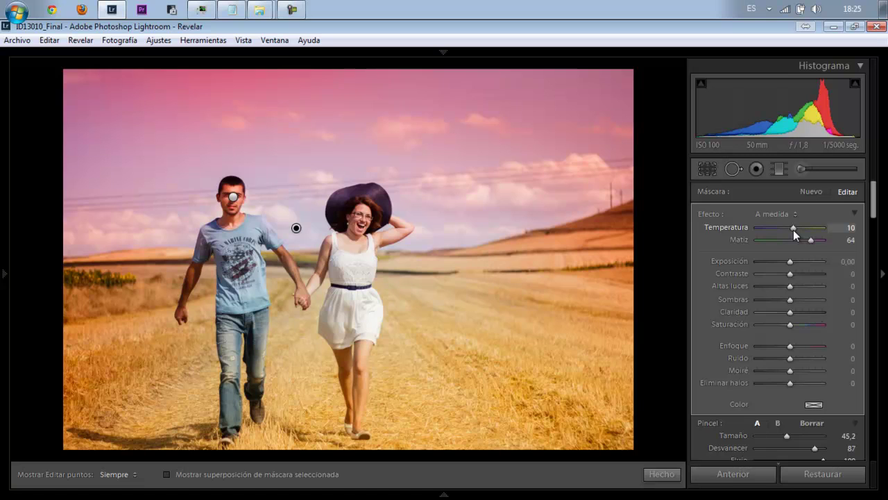
drag(793, 229, 810, 228)
click(661, 474)
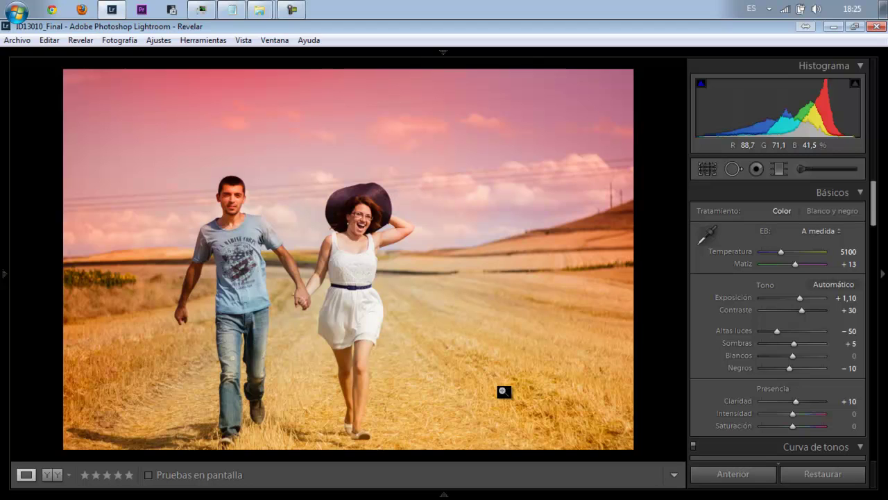
Add a mid-photo graduated filter with Tint 100 and Temperature 18, then close it.
click(777, 173)
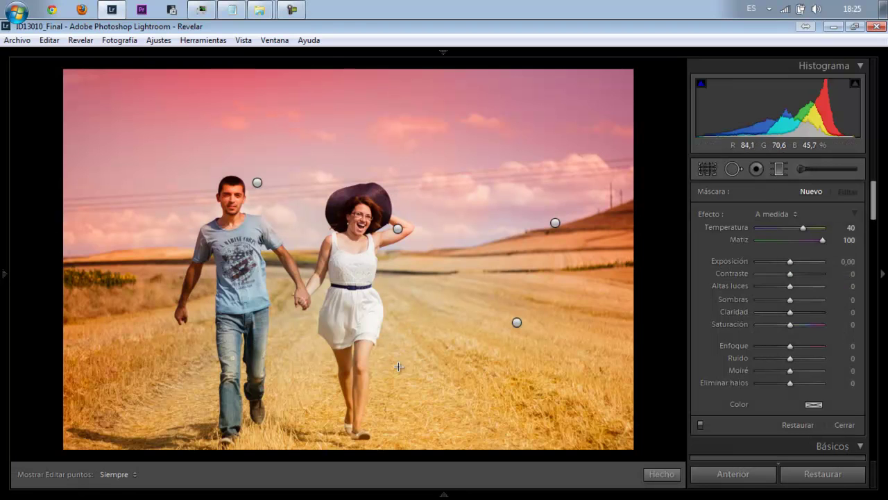
drag(397, 365, 391, 224)
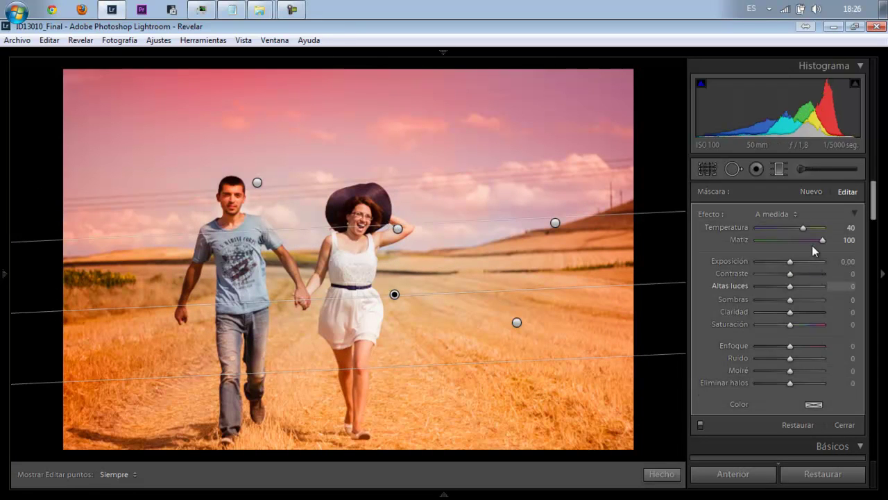
click(770, 241)
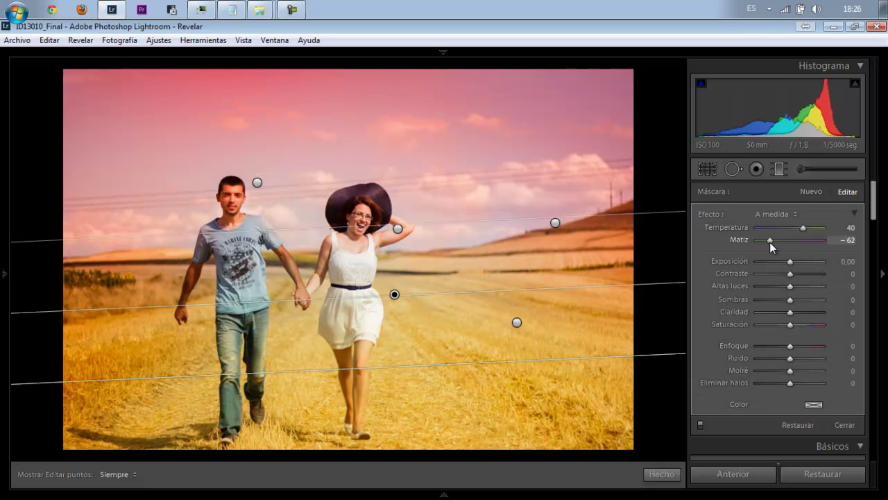
click(823, 240)
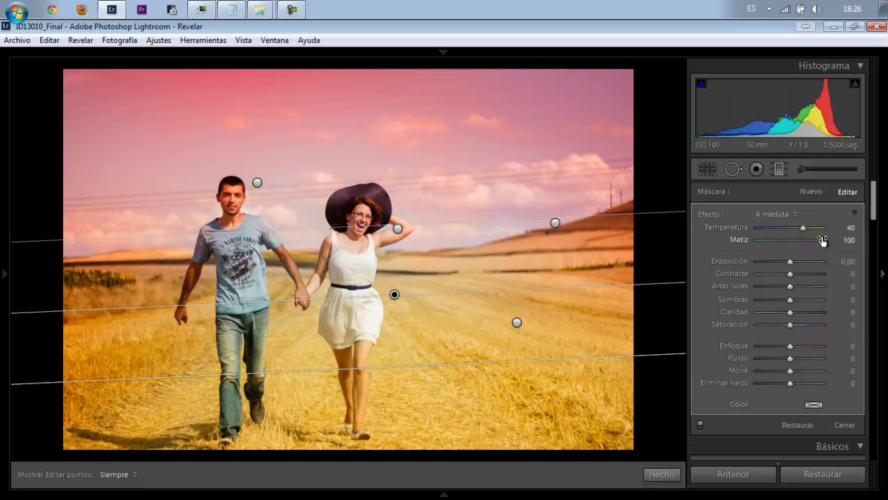
click(774, 229)
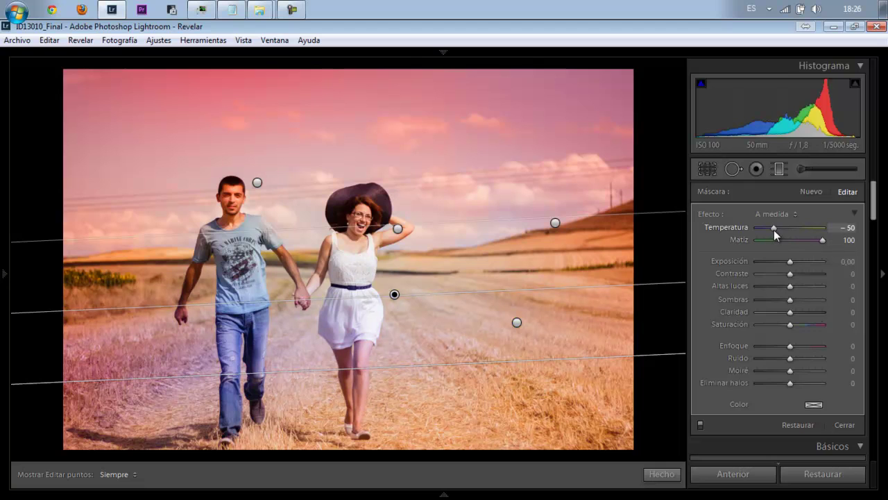
drag(775, 230, 796, 230)
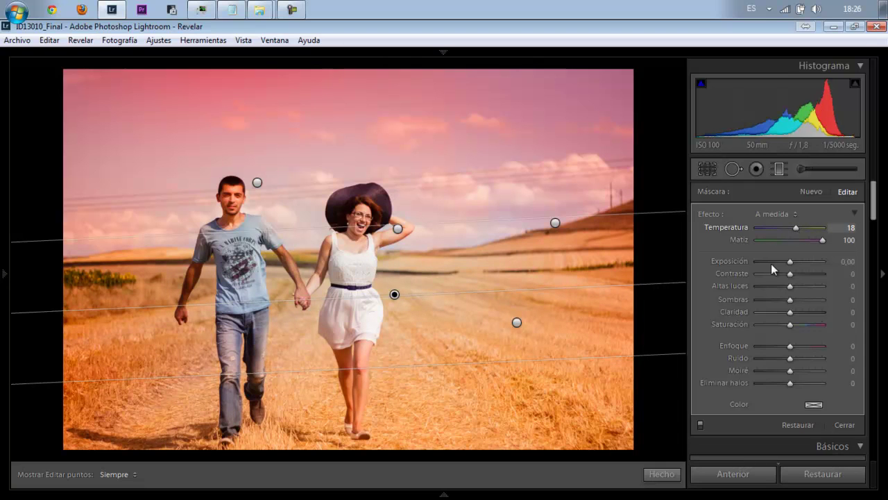
click(669, 475)
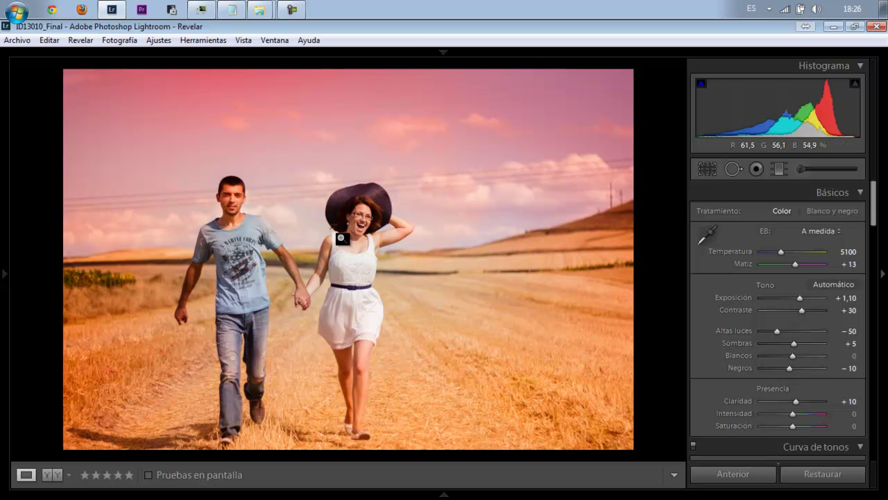
click(342, 234)
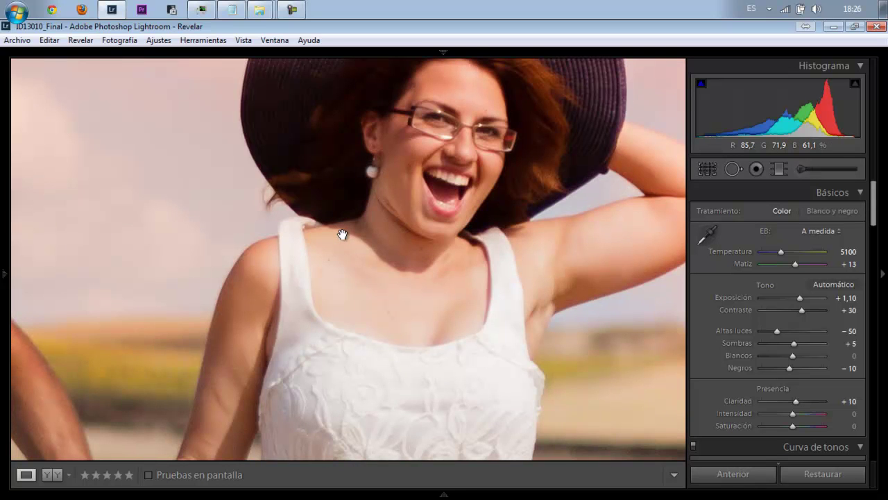
drag(342, 234, 695, 332)
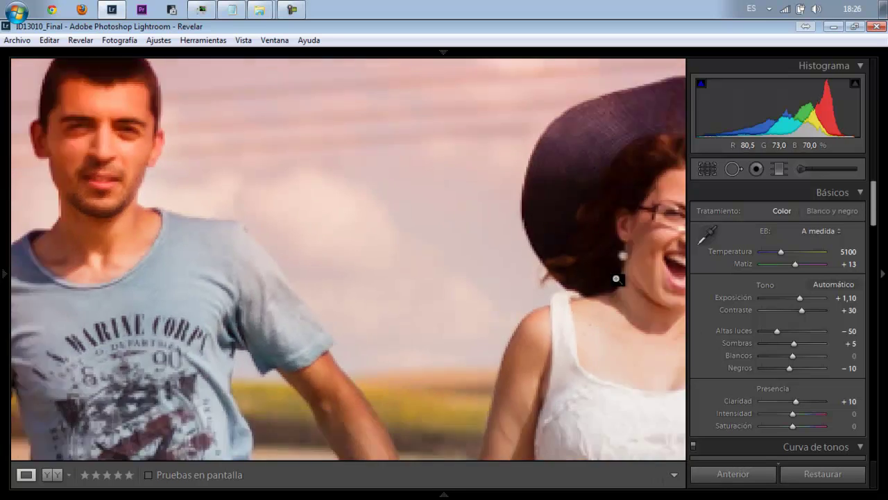
click(616, 278)
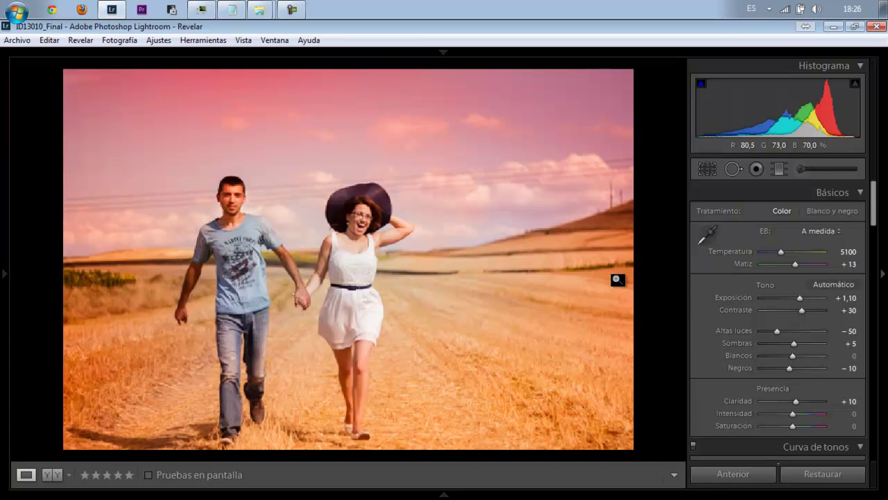
In Basic Presence, set Vibrance (Intensidad) to −8 and Clarity (Claridad) to +42.
click(782, 168)
click(781, 168)
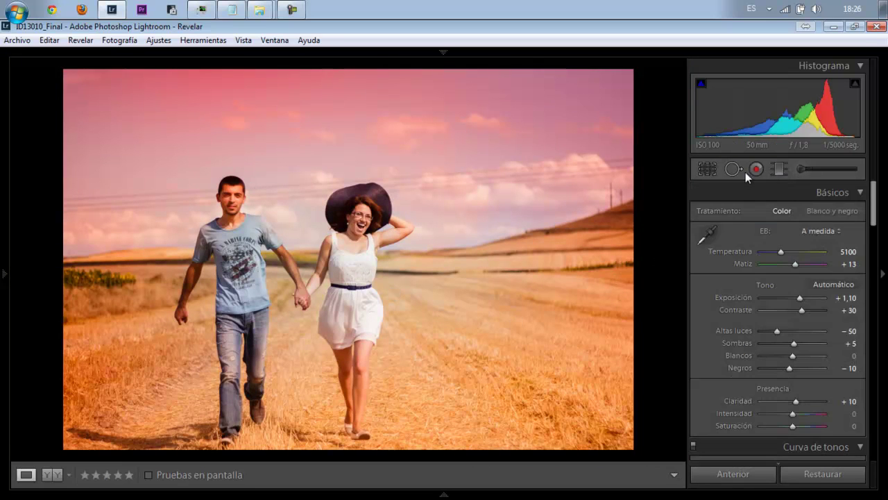
click(778, 413)
drag(781, 415, 781, 415)
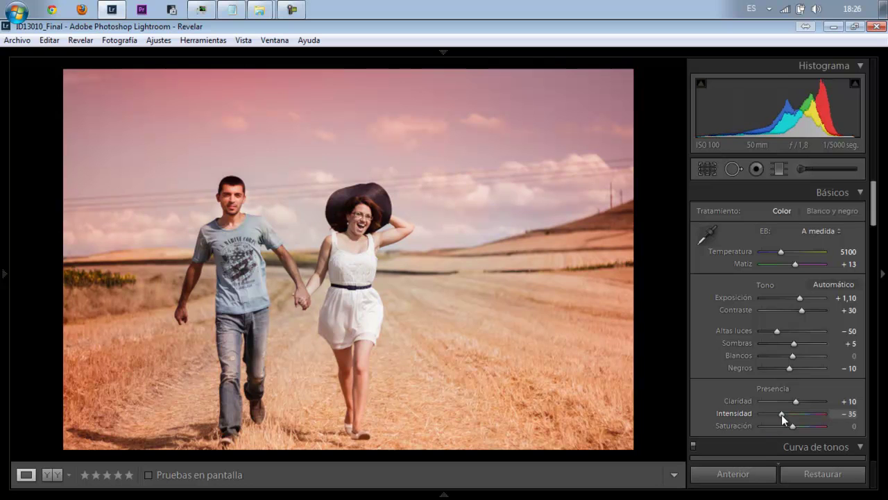
drag(782, 415, 790, 414)
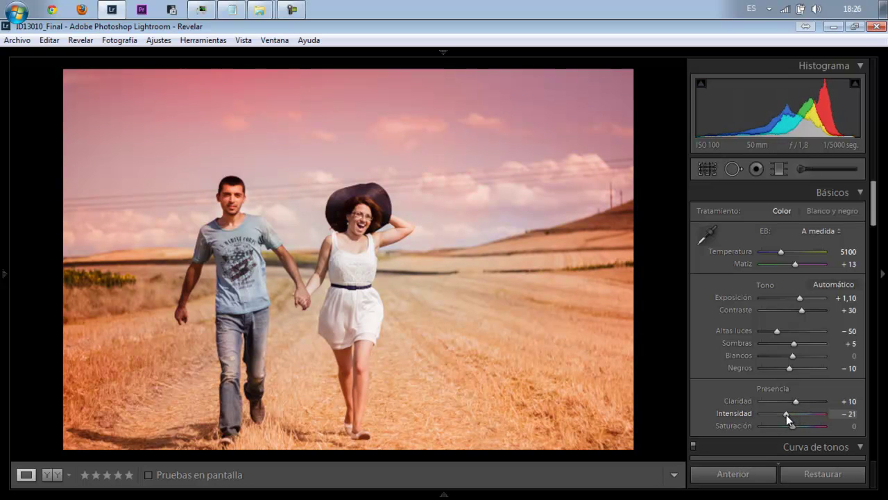
click(806, 400)
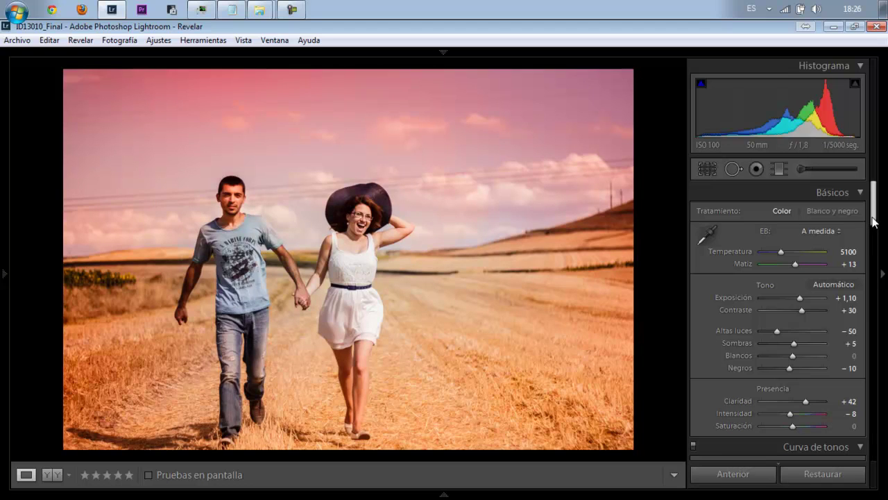
Leave red and orange saturation at 0 and push yellow and green to +100.
drag(877, 222, 882, 291)
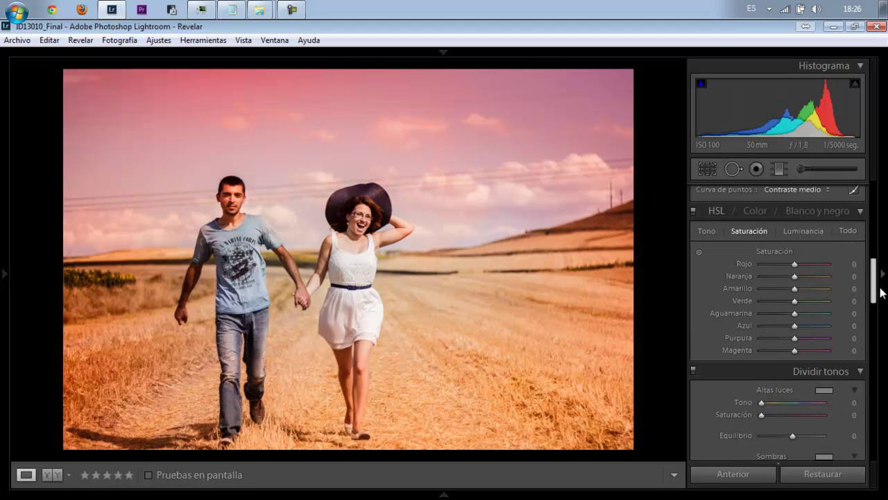
drag(795, 264, 845, 270)
double_click(768, 267)
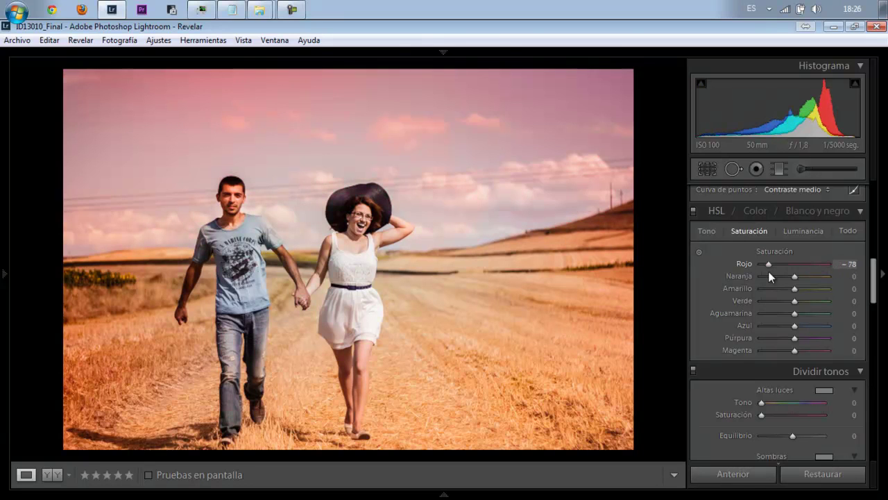
mouse_move(795, 276)
mouse_down()
mouse_move(823, 275)
mouse_move(725, 282)
mouse_move(779, 281)
mouse_up()
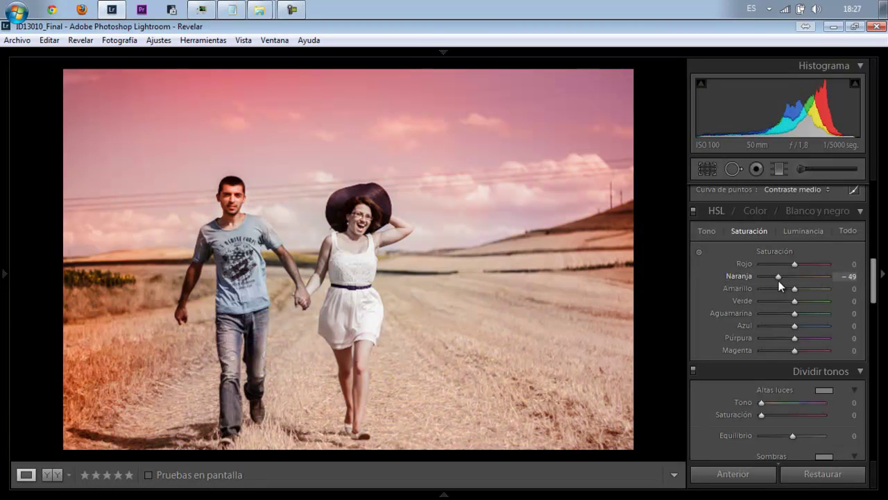
double_click(779, 280)
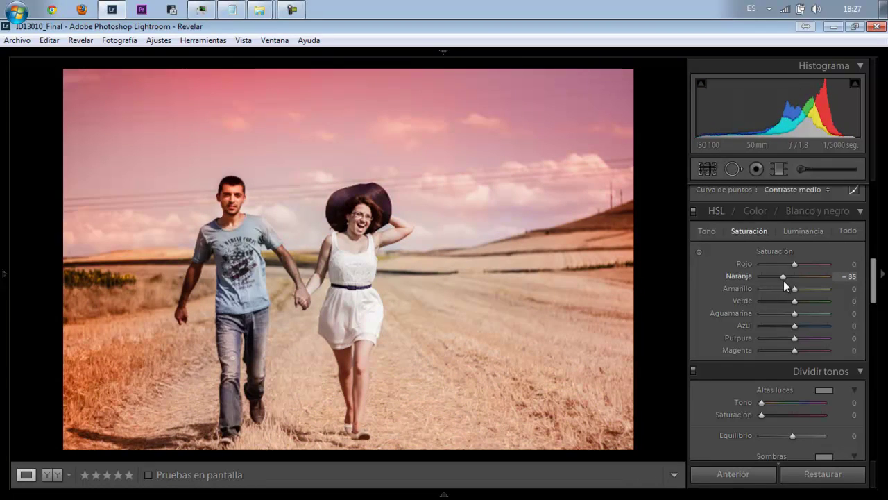
mouse_move(786, 287)
mouse_down()
mouse_move(741, 295)
mouse_move(836, 301)
mouse_up()
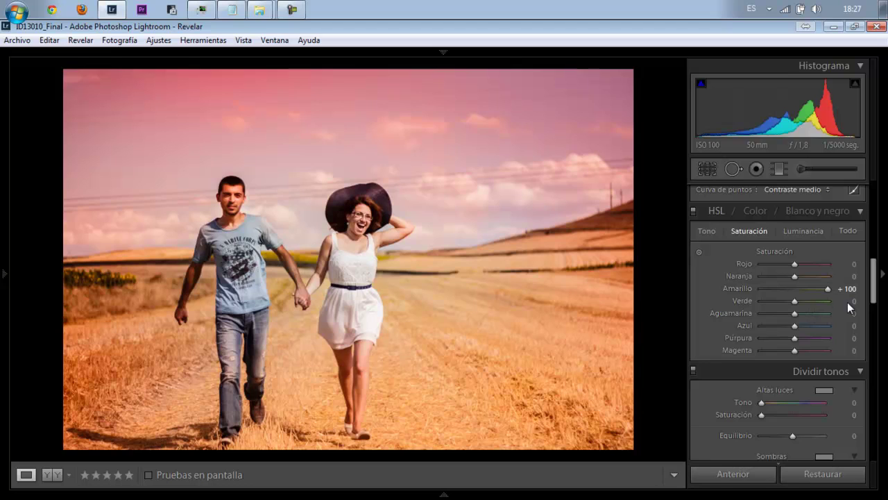
click(828, 303)
Set aqua and blue saturation to +57 and purple to +65.
double_click(829, 316)
click(830, 327)
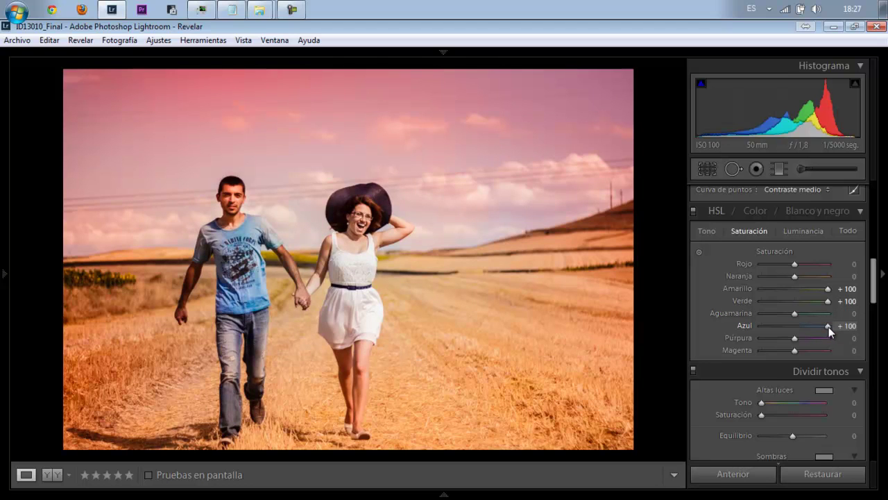
double_click(828, 327)
click(829, 327)
click(828, 314)
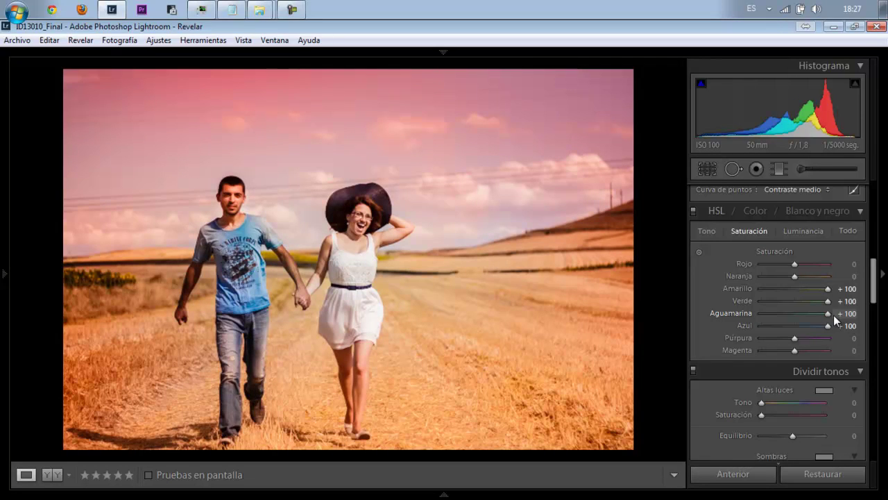
click(829, 338)
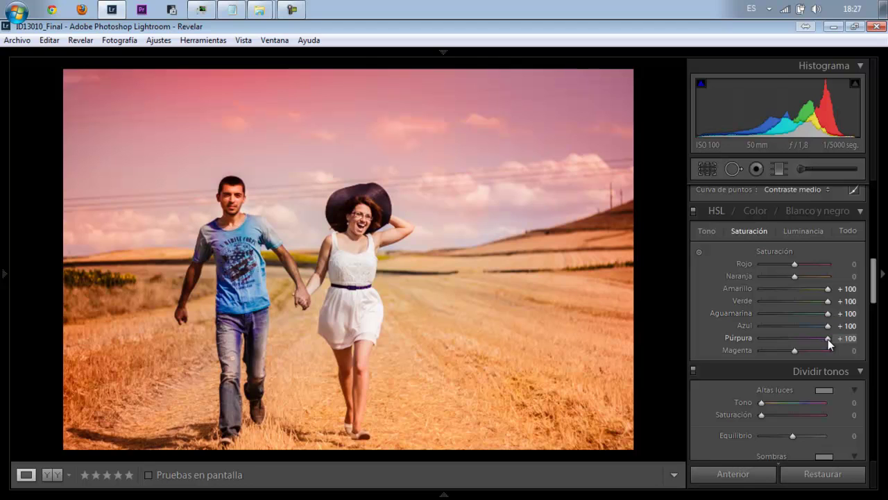
drag(819, 339, 816, 340)
click(814, 325)
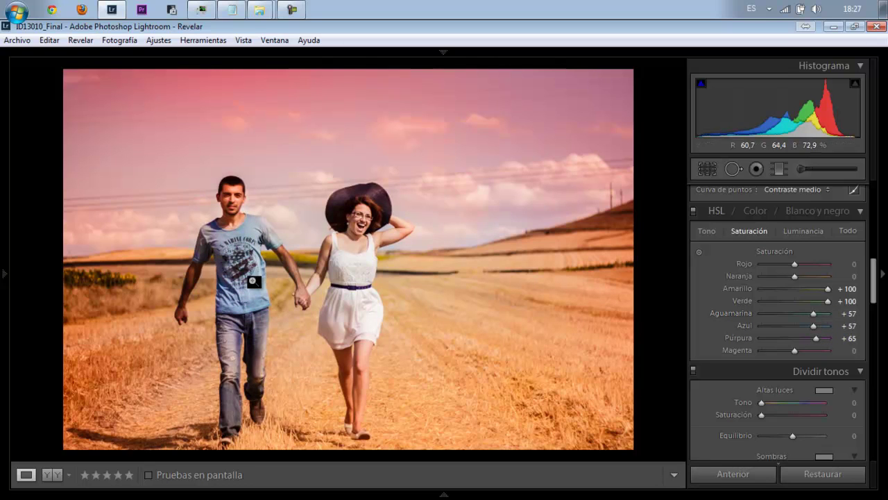
Test magenta saturation at −100 and +100, then settle it at +4.
click(814, 349)
double_click(813, 350)
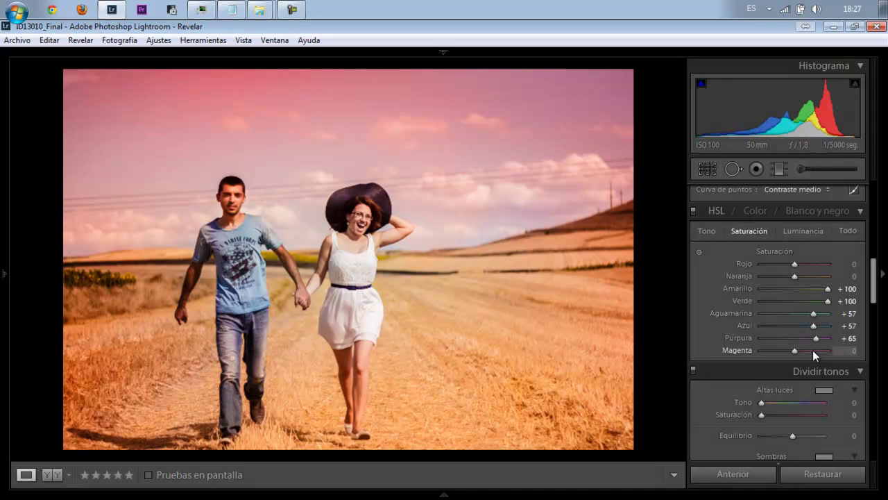
click(777, 352)
drag(777, 352, 751, 353)
drag(762, 351, 882, 379)
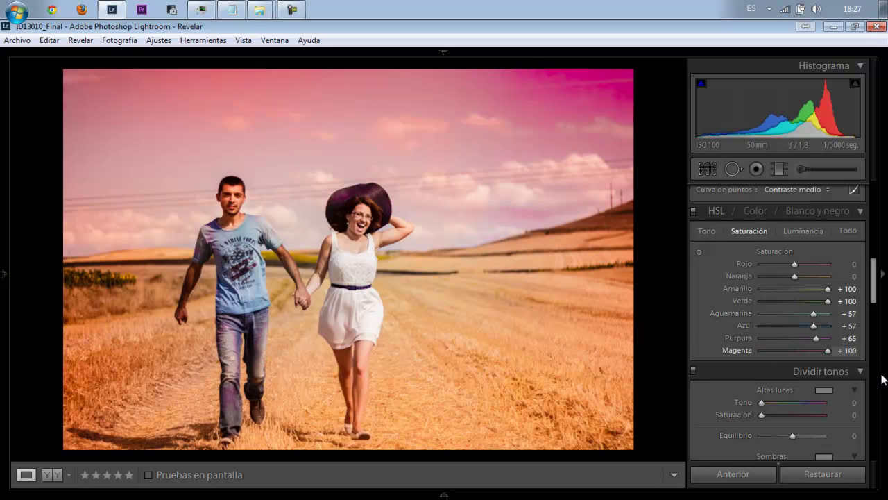
drag(835, 361, 797, 359)
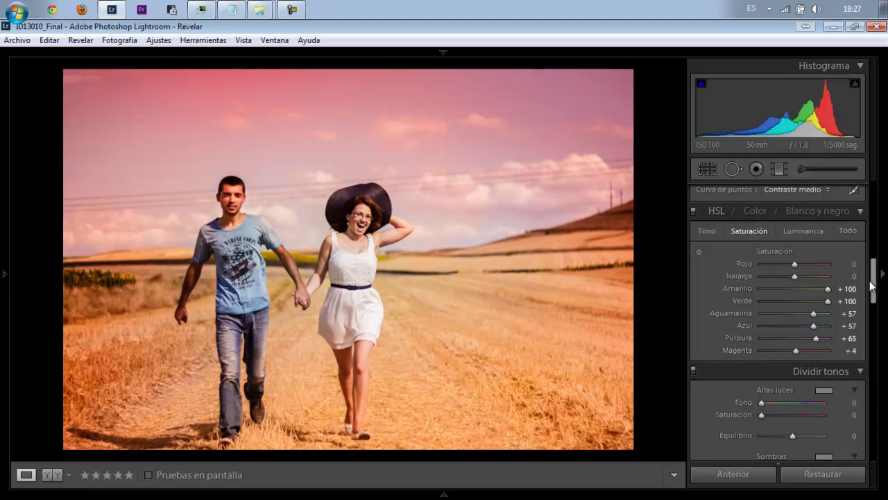
drag(876, 282, 877, 344)
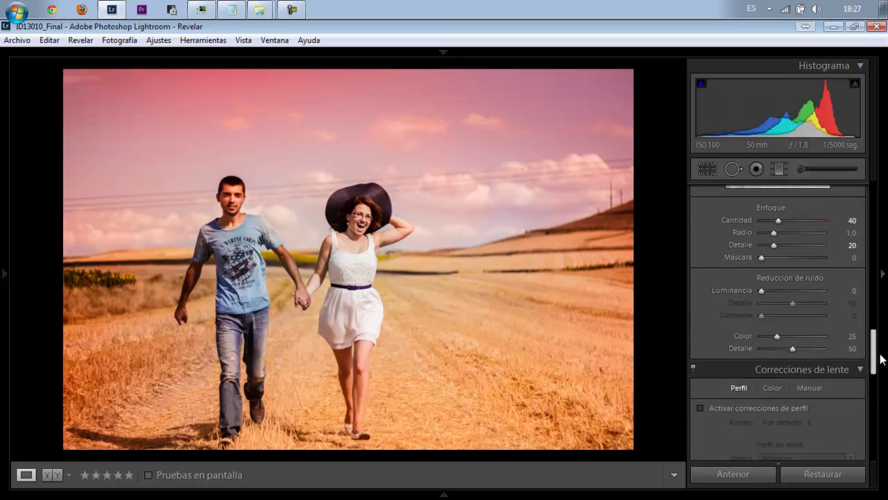
Set sharpening (Enfoque) to Amount 67, Radius 2,0 and Detail 69.
click(789, 324)
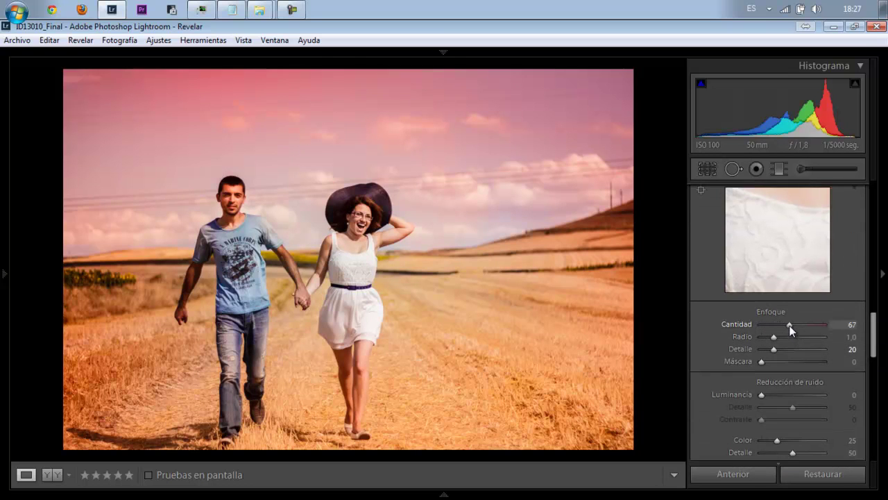
click(804, 349)
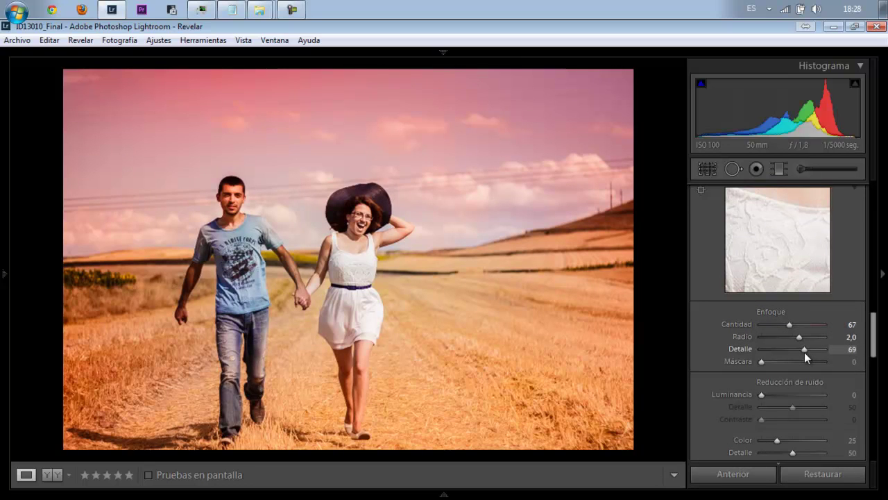
mouse_move(877, 333)
mouse_down()
mouse_move(885, 376)
mouse_move(885, 169)
mouse_up()
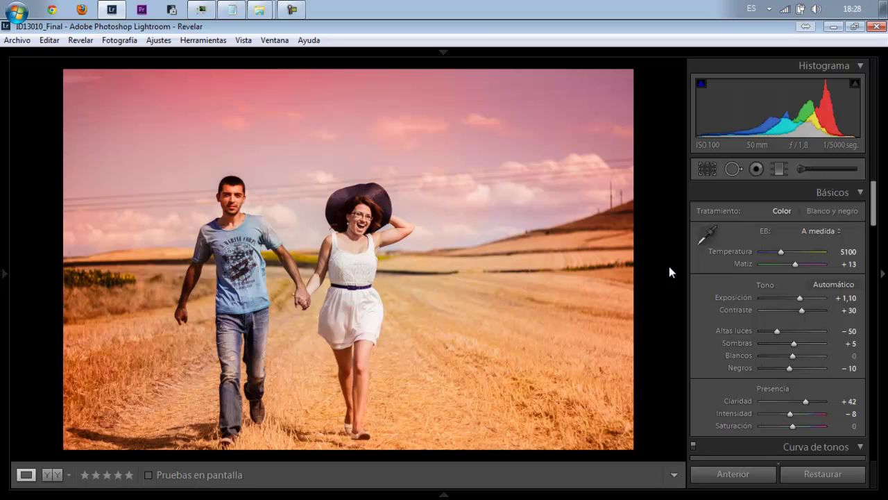
Drag the Temp 100 graduated filter over the lower field up toward the horizon.
click(780, 169)
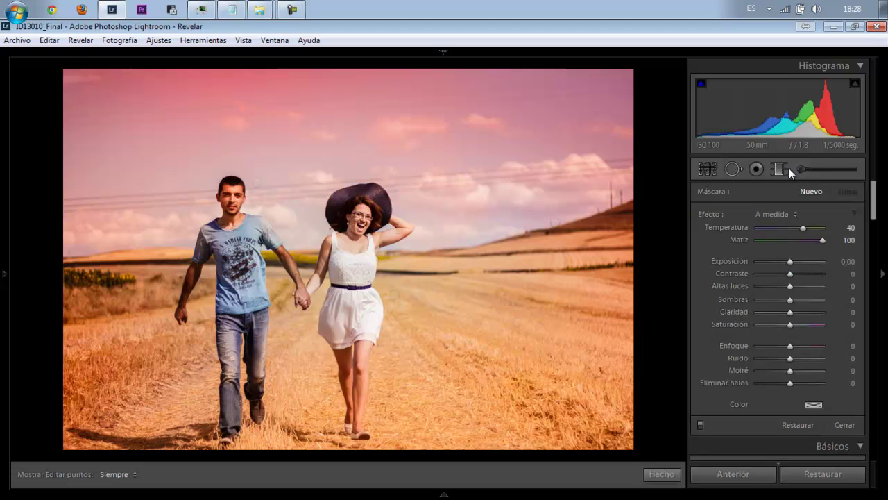
click(516, 323)
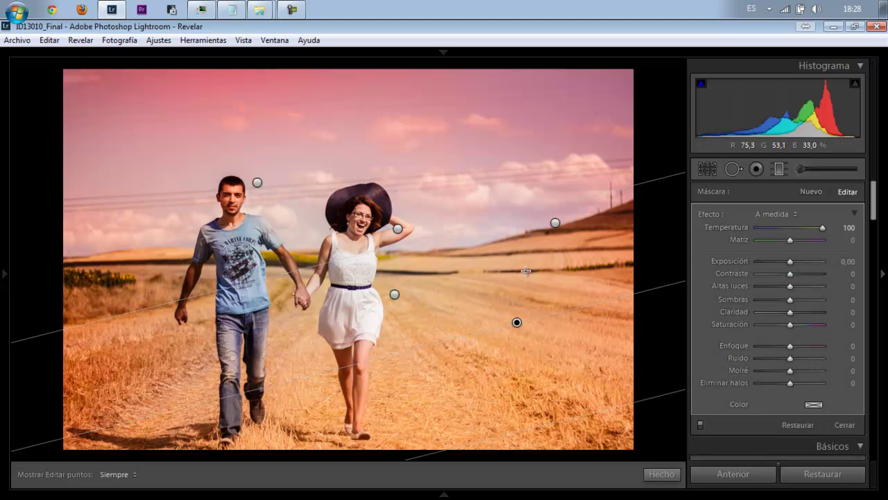
click(555, 223)
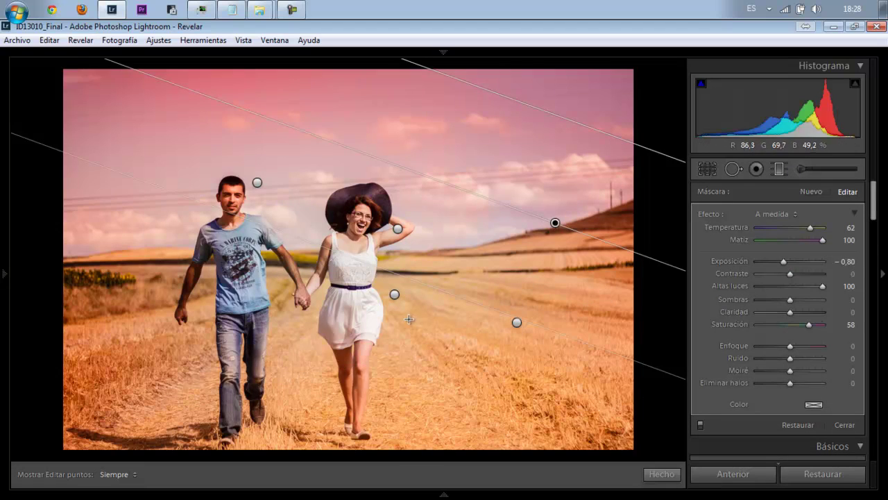
click(394, 294)
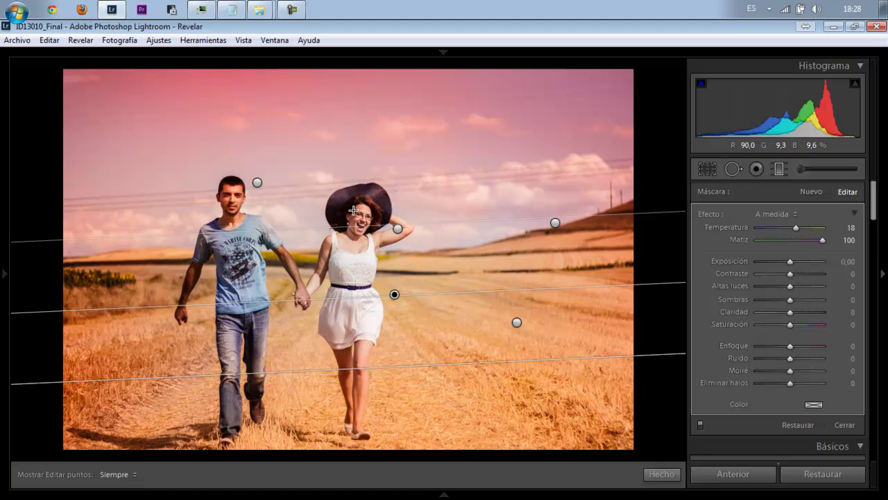
click(257, 182)
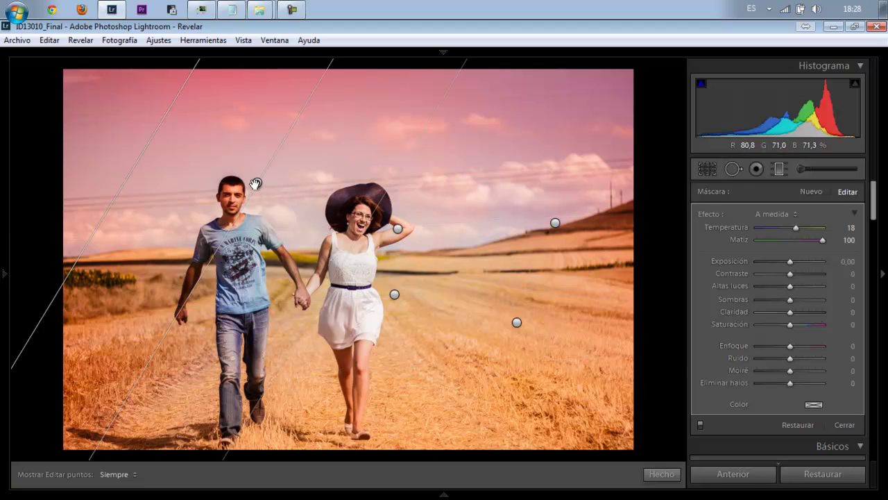
click(516, 322)
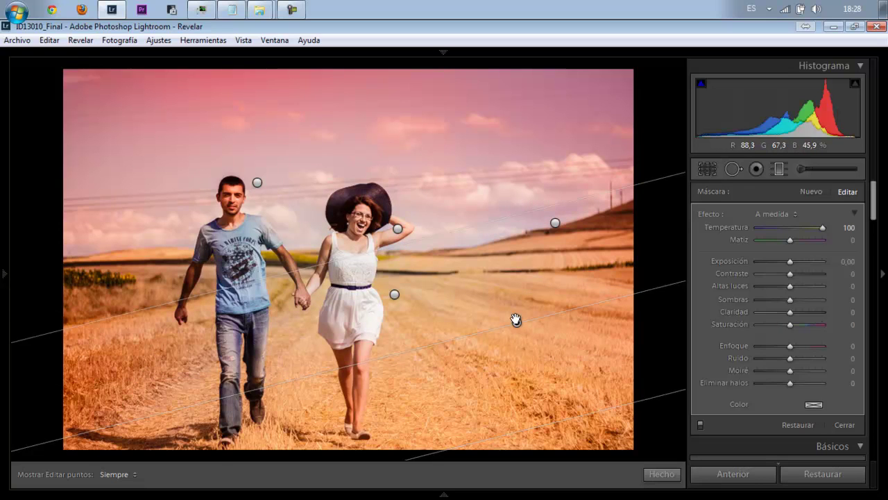
drag(517, 320, 506, 276)
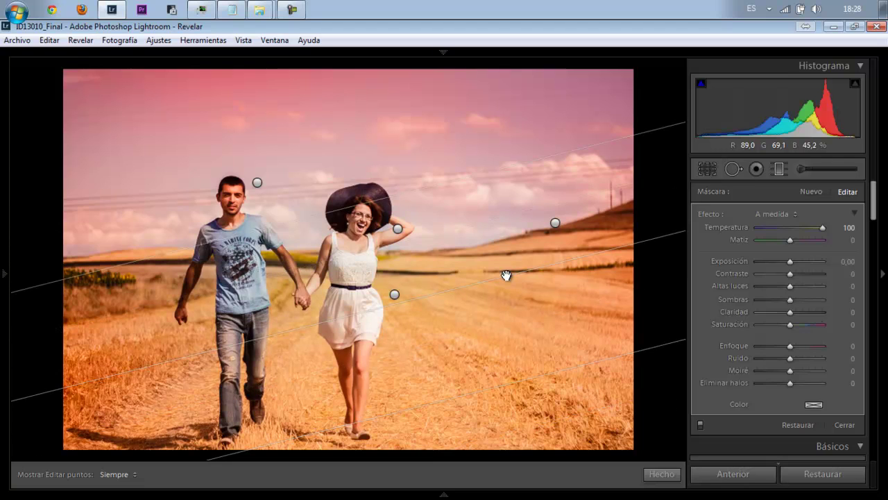
click(668, 475)
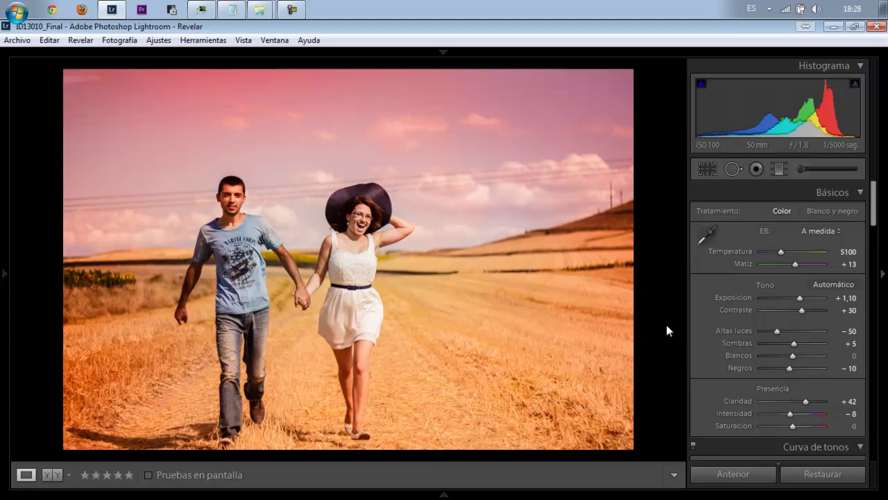
Rotate the sky graduated filter to a steeper diagonal, undoing two stray moves.
click(776, 168)
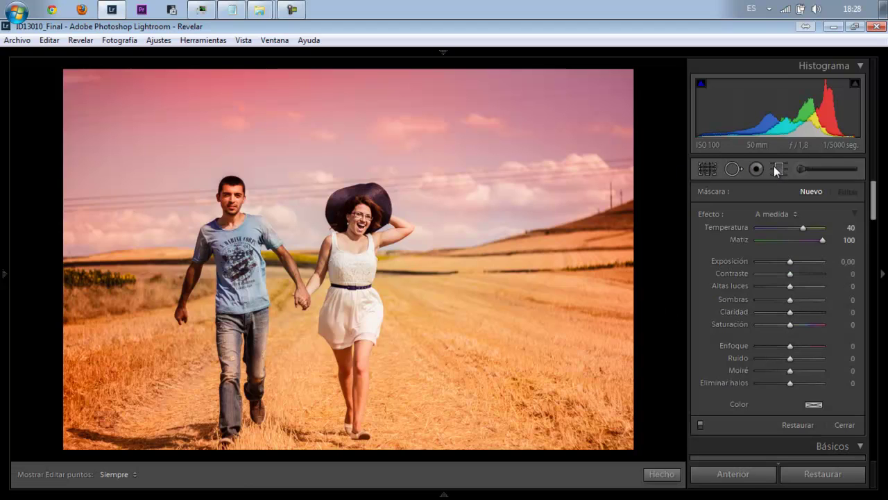
click(256, 183)
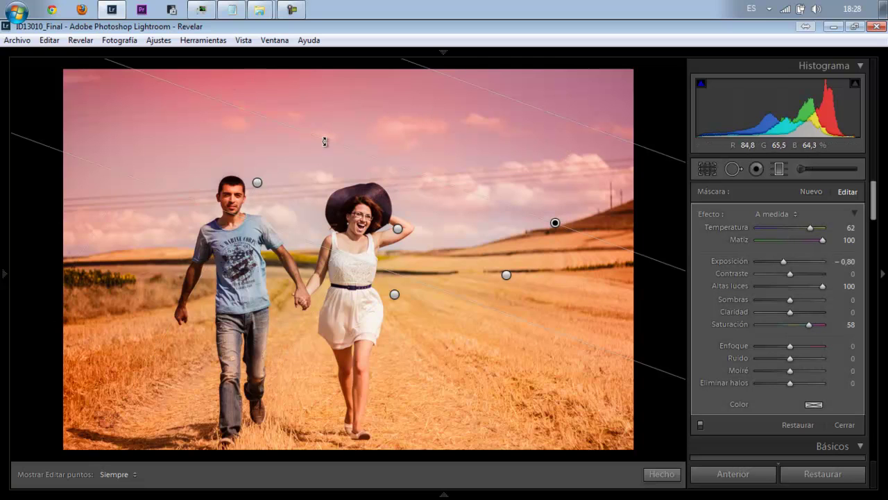
drag(325, 139, 331, 127)
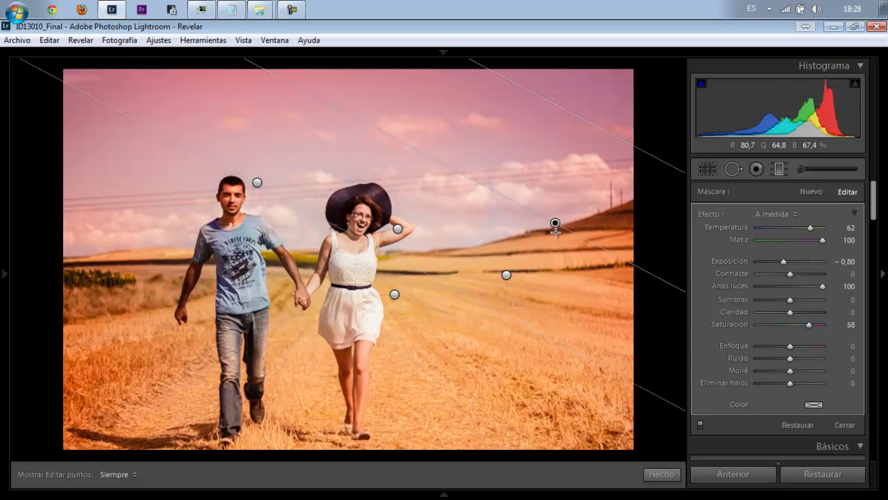
drag(555, 223, 537, 240)
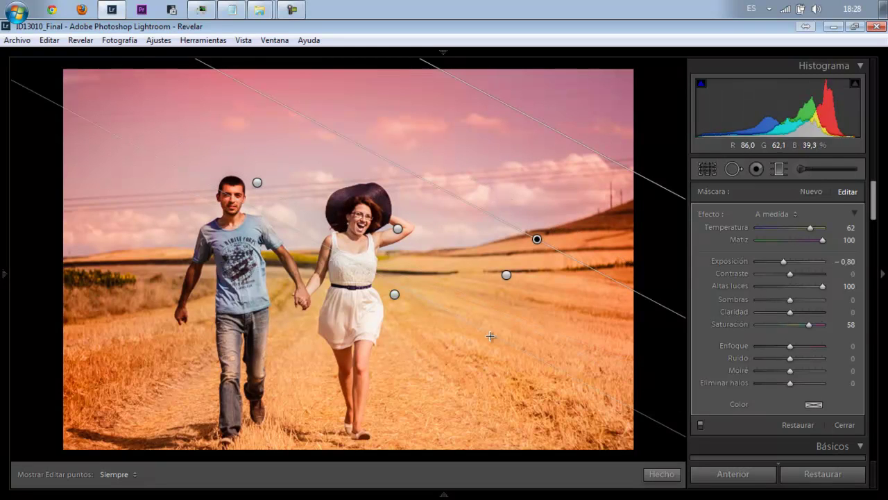
key(ctrl+z)
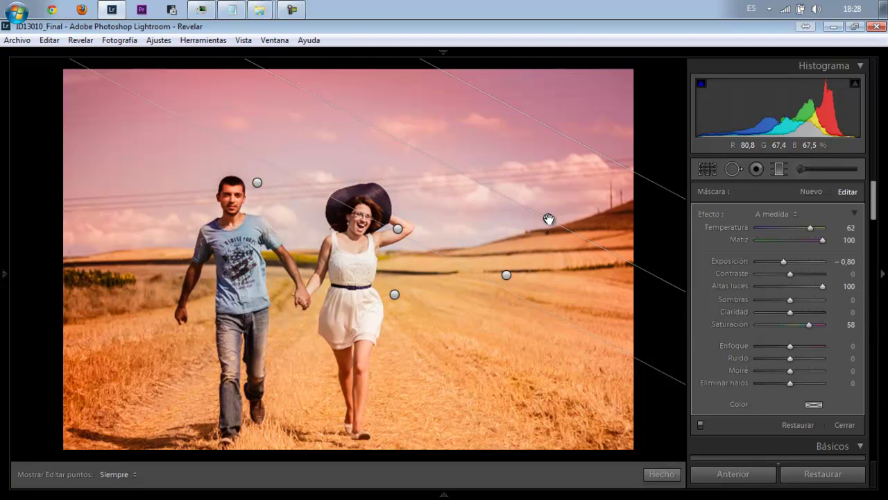
mouse_move(549, 218)
mouse_down()
mouse_move(526, 272)
mouse_move(544, 240)
mouse_up()
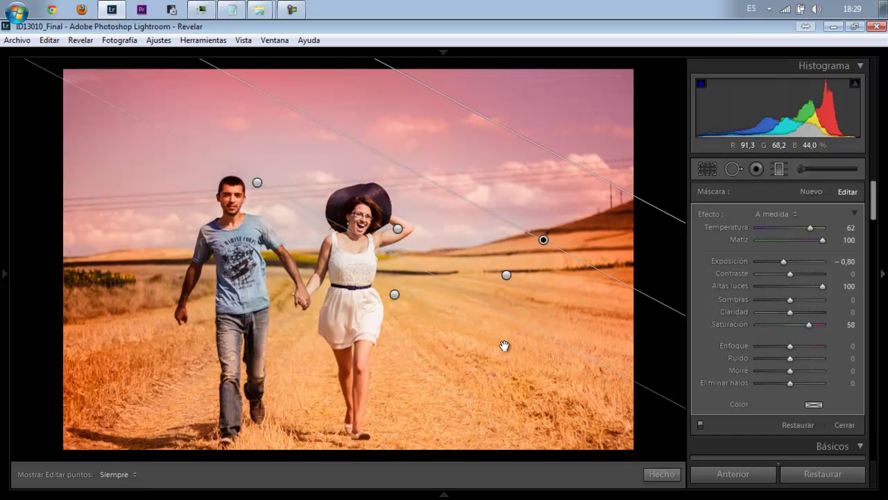
key(ctrl+z)
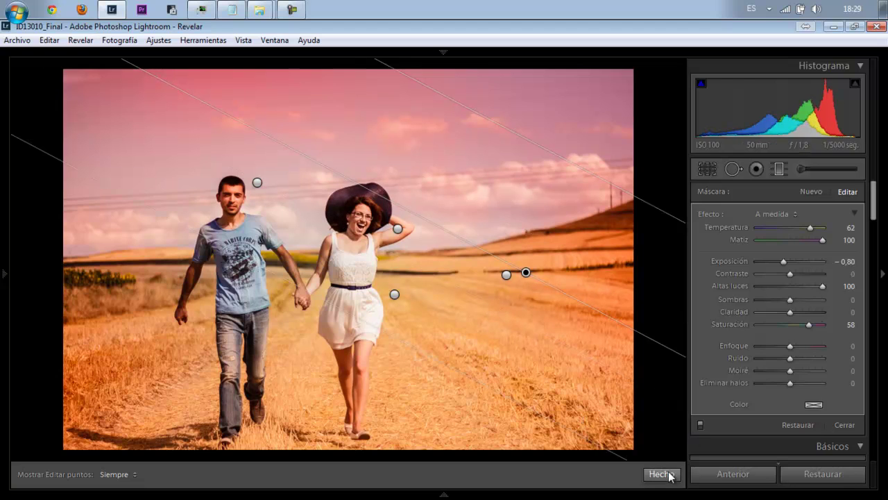
drag(615, 324, 611, 331)
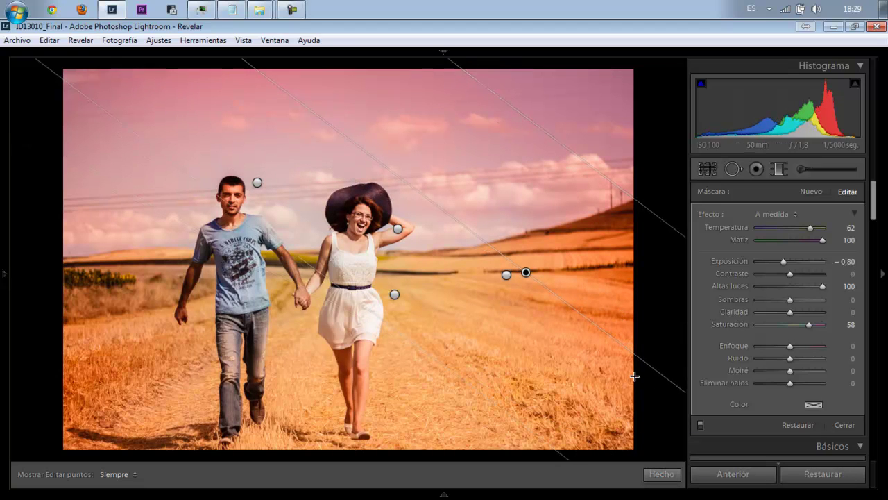
click(668, 474)
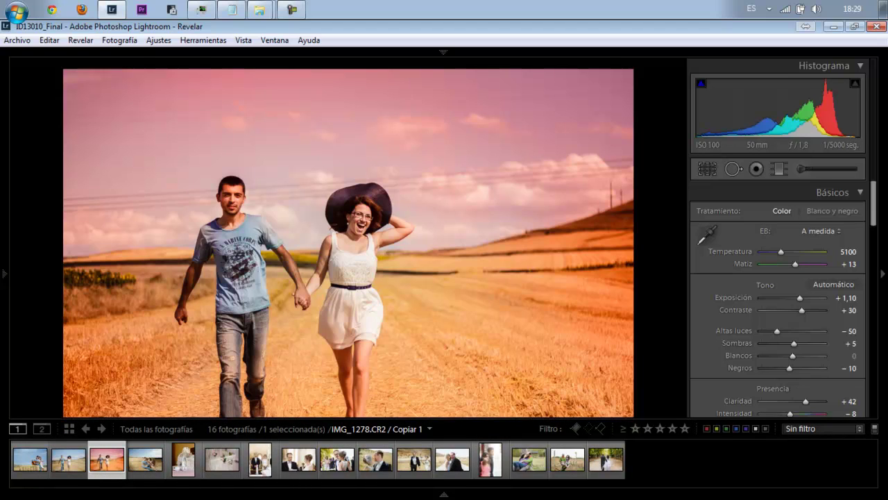
On IMG_4260, add a diagonal upper-right graduated filter with Temperature 70 and Tint 100.
click(490, 460)
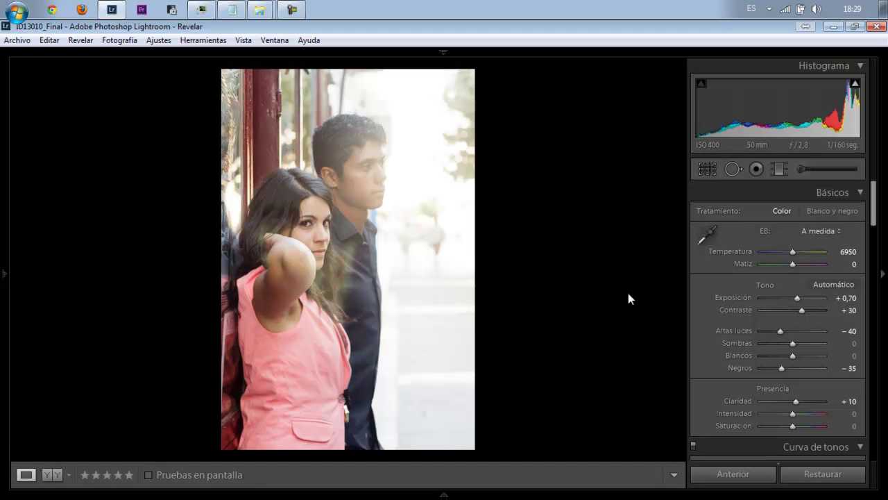
click(782, 168)
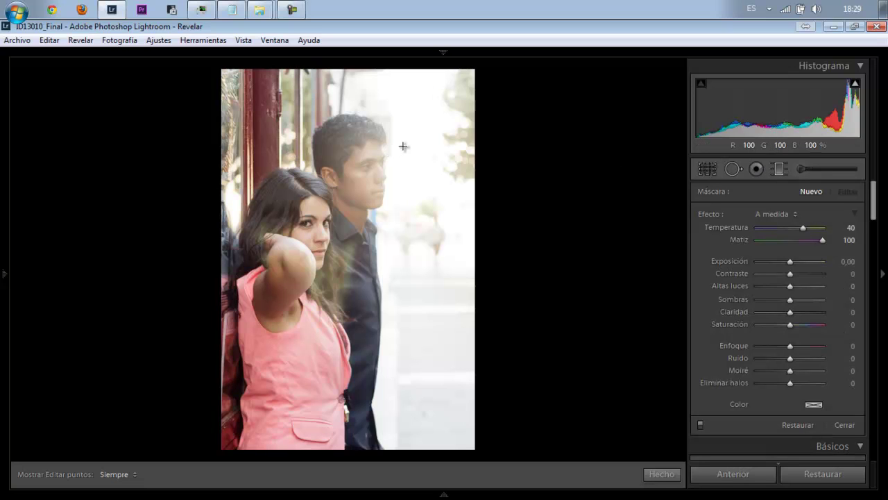
mouse_move(405, 145)
mouse_down()
mouse_move(316, 304)
mouse_move(329, 261)
mouse_up()
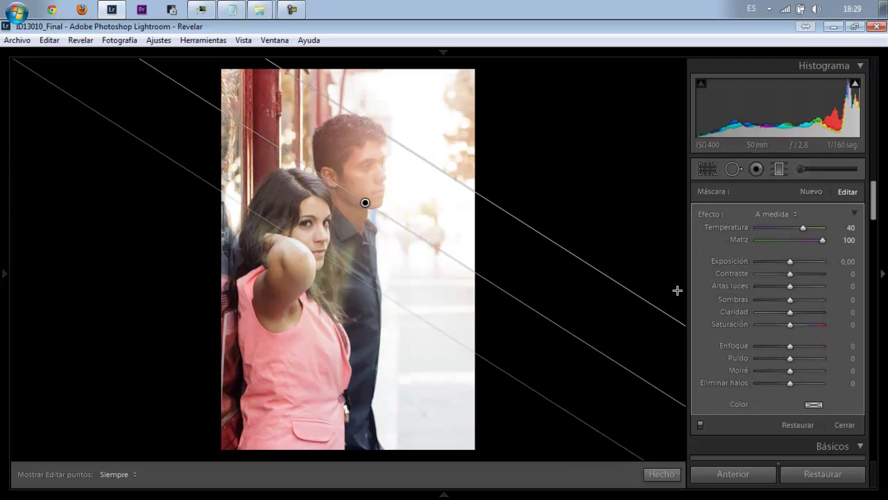
click(813, 229)
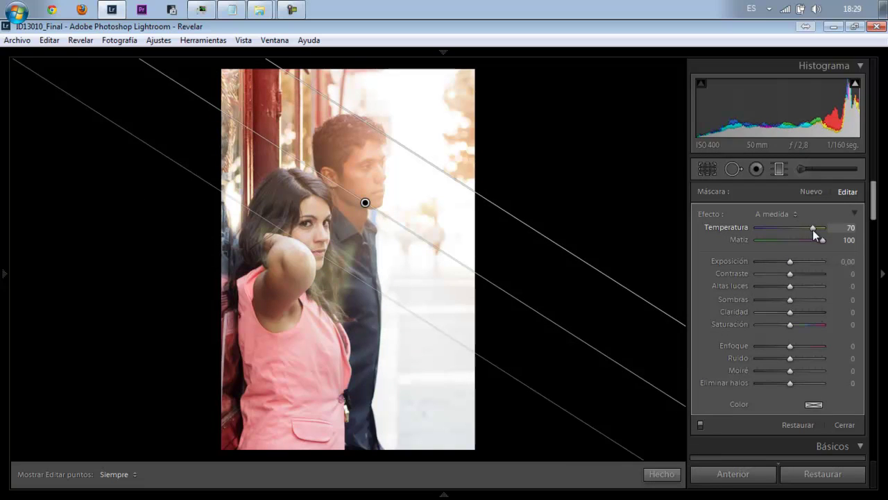
click(664, 474)
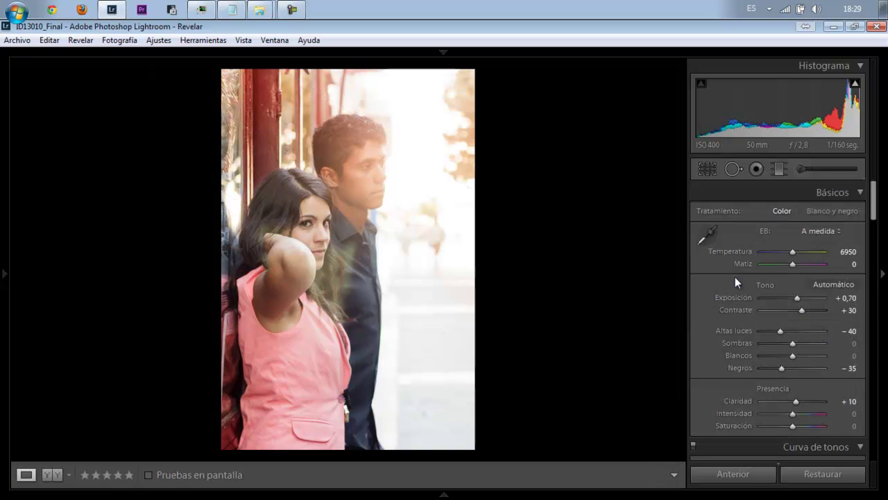
Paint a Saturation 100 brush mask over the top-right trees and the pink dress.
click(796, 171)
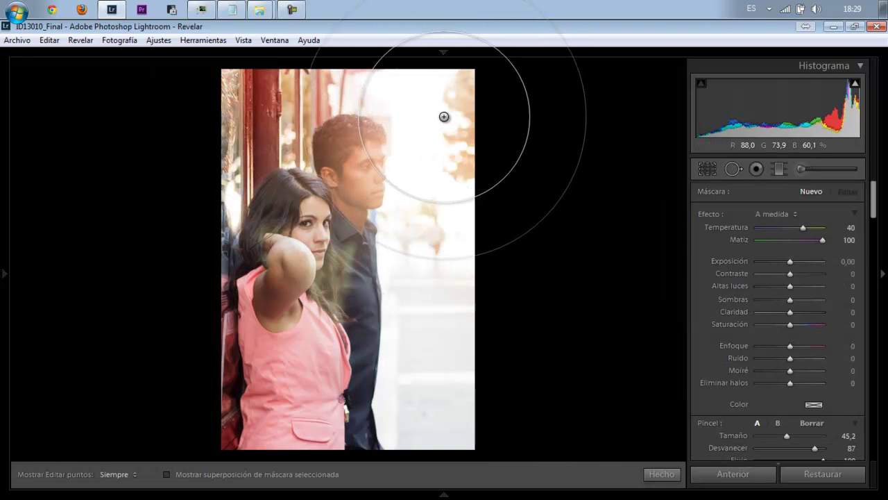
click(823, 325)
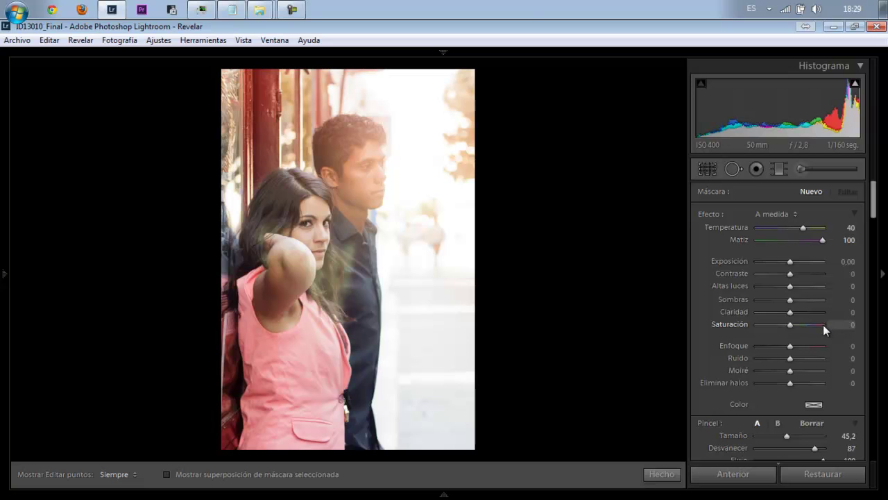
click(458, 89)
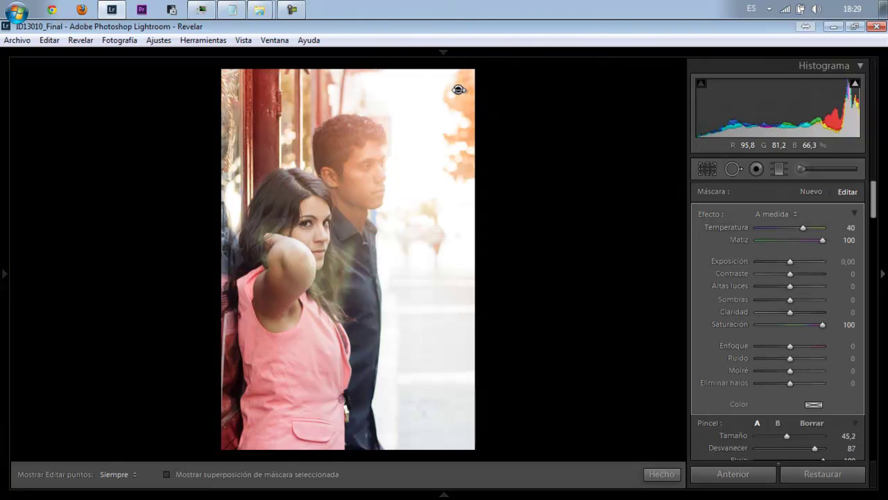
key(h)
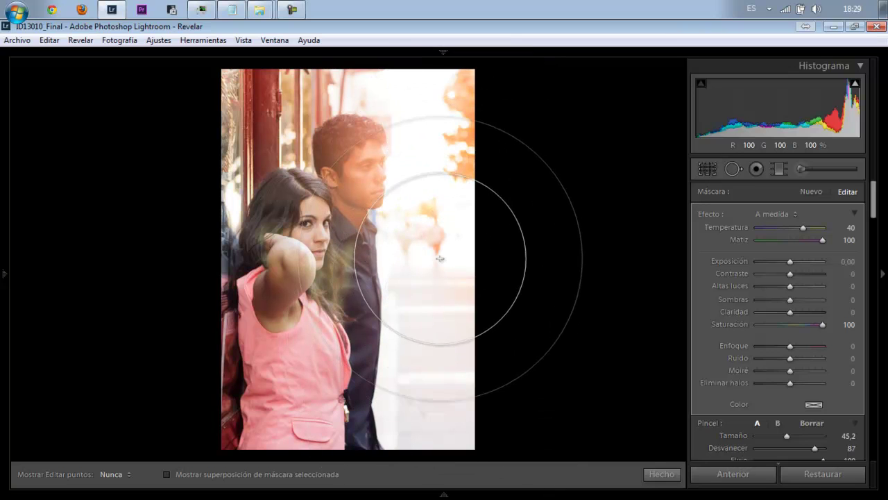
key(h)
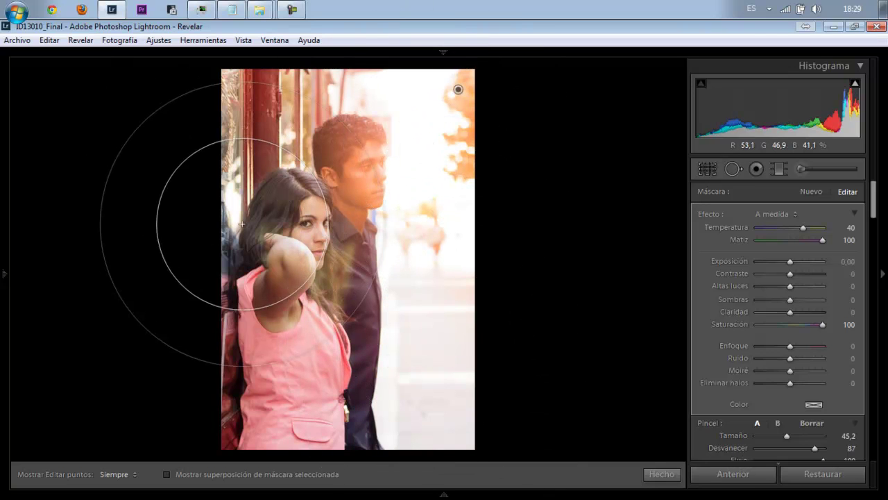
key(h)
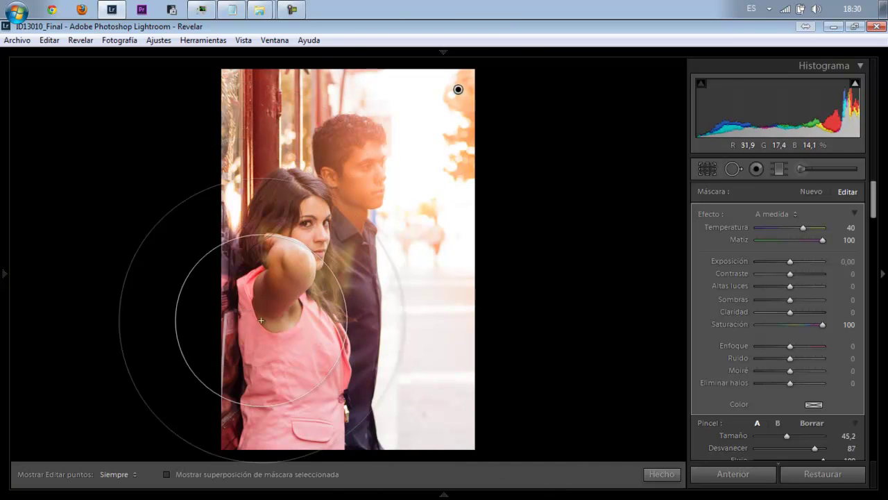
key(h)
drag(260, 337, 301, 395)
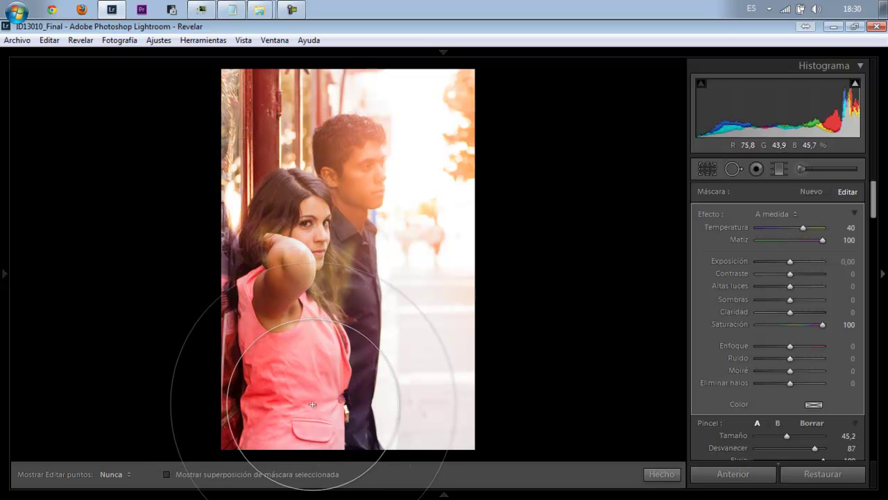
key(h)
click(660, 475)
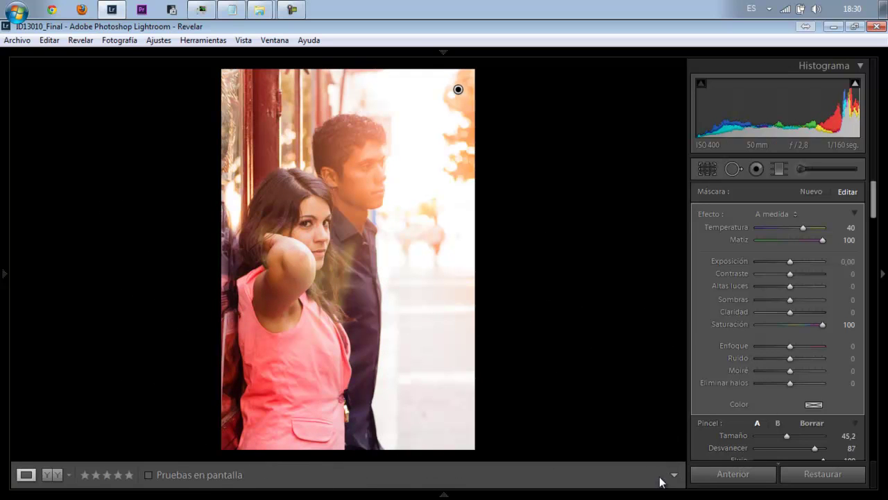
Set up a new brush at Temperature −100, Saturation 52, size 29,5, undoing test strokes.
click(809, 168)
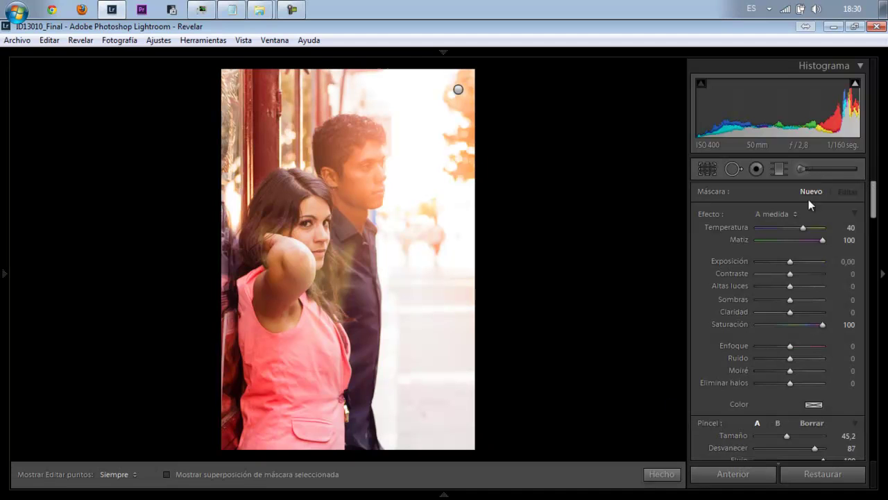
drag(803, 227, 757, 229)
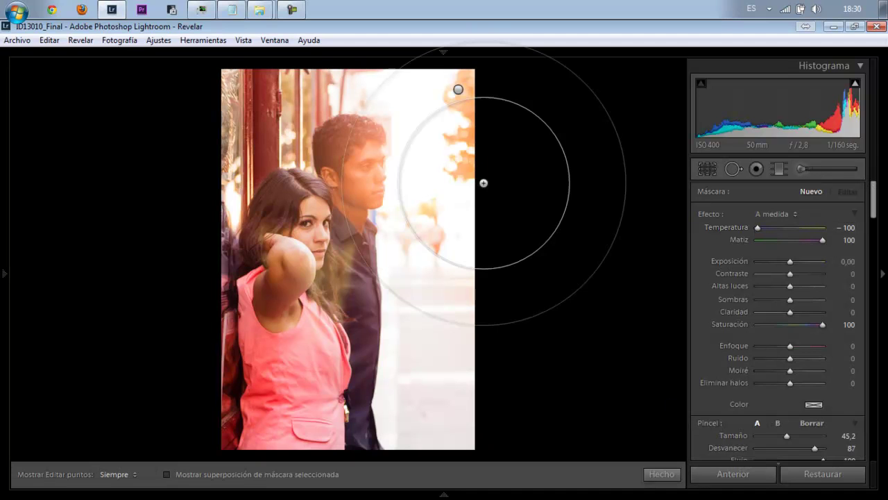
drag(786, 436, 768, 436)
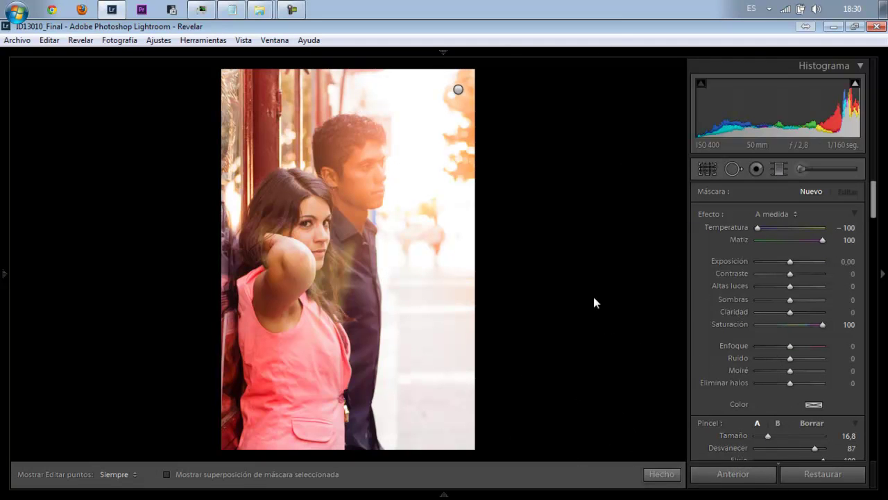
key(h)
drag(268, 69, 255, 118)
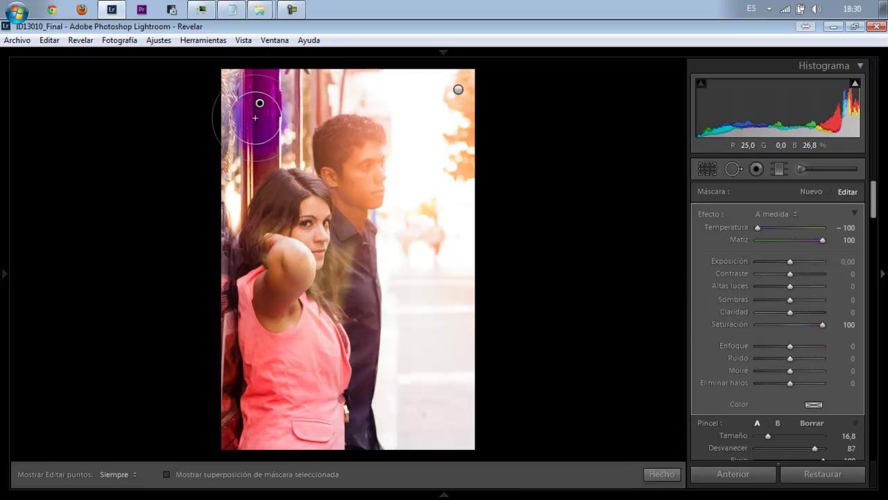
key(ctrl+z)
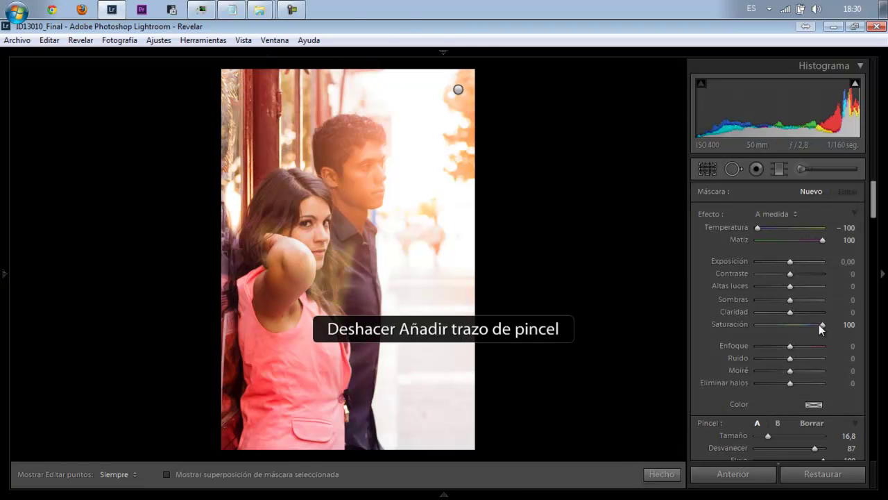
click(807, 326)
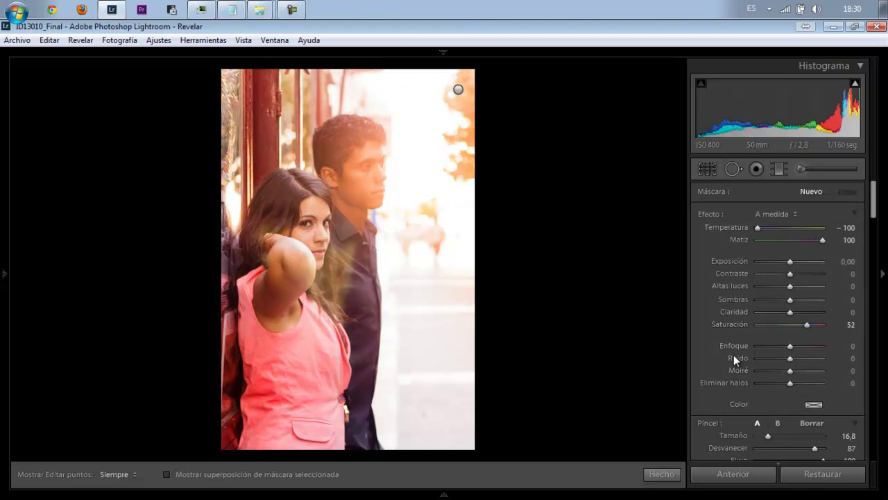
drag(768, 435, 777, 435)
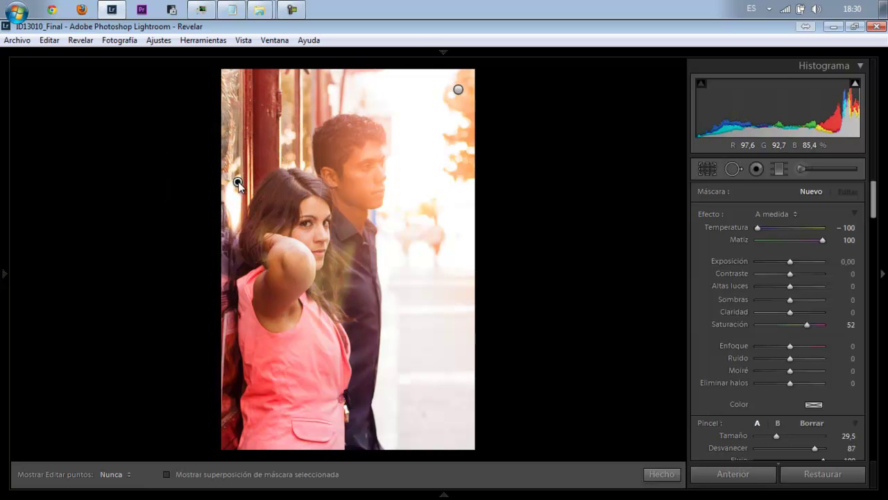
drag(237, 173, 238, 182)
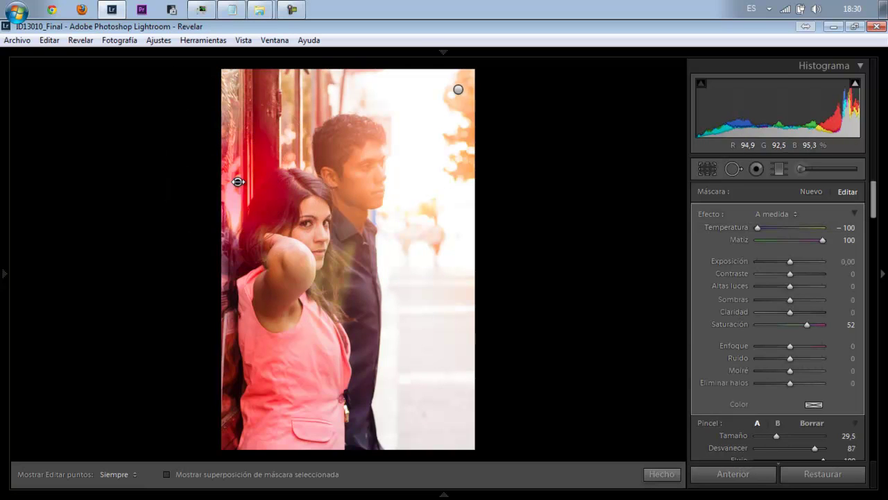
key(ctrl+z)
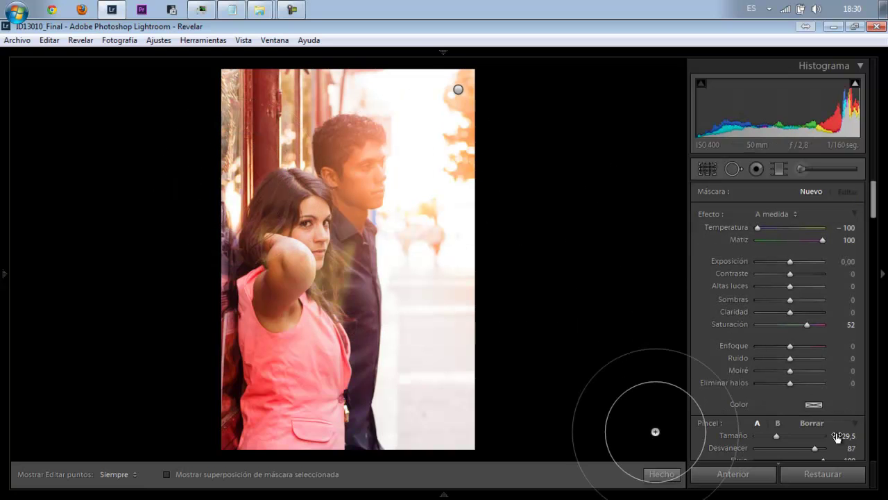
With brush size 57,9, paint the left edge, lower-right background and the man's shirt.
click(795, 436)
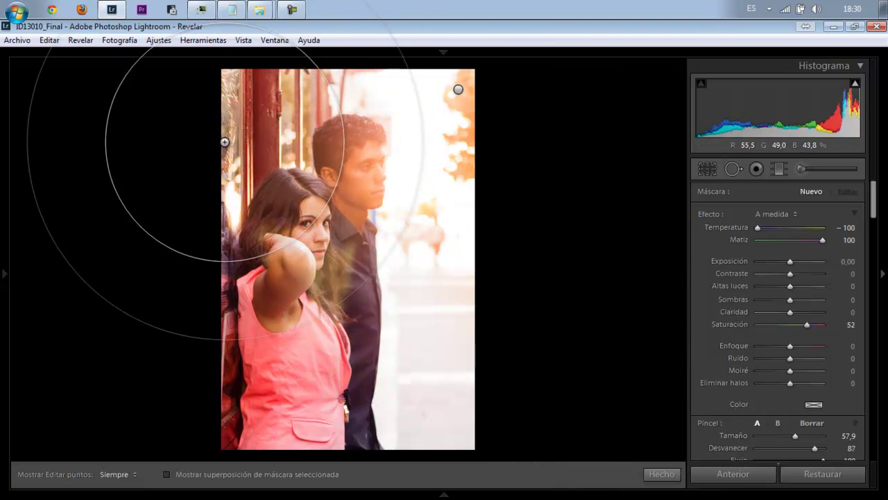
click(227, 104)
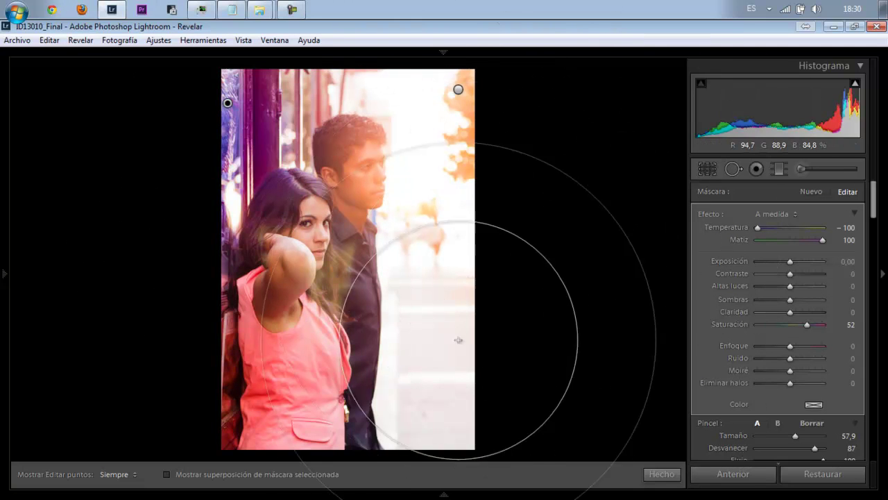
key(h)
drag(445, 423, 645, 499)
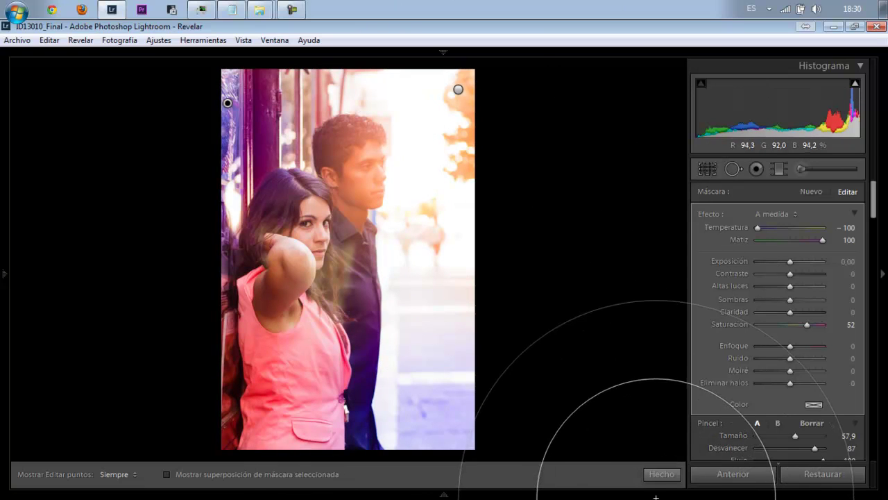
click(456, 299)
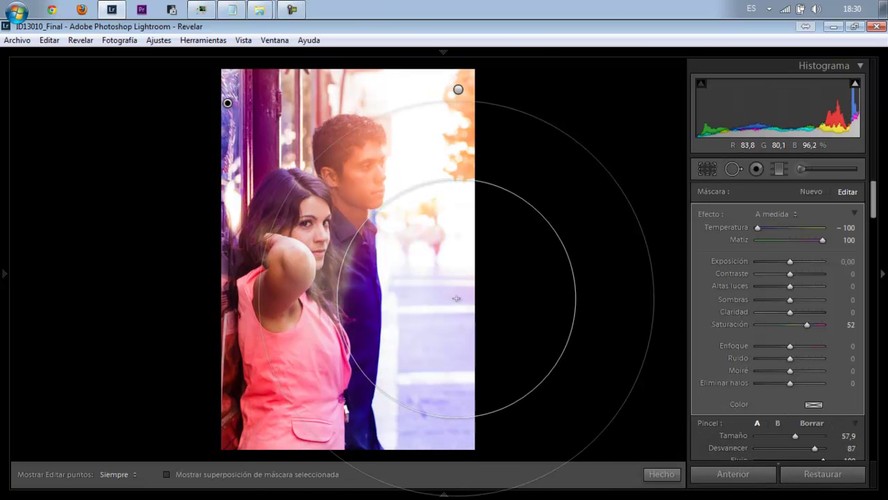
click(238, 441)
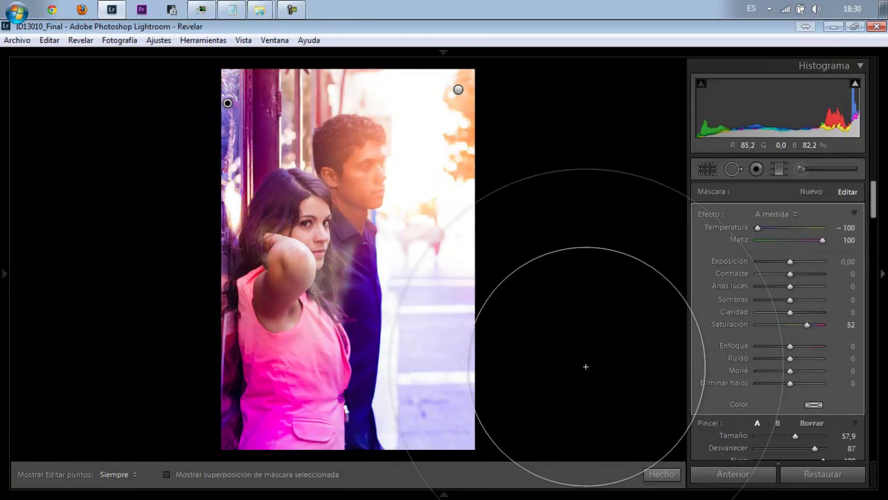
key(ctrl+z)
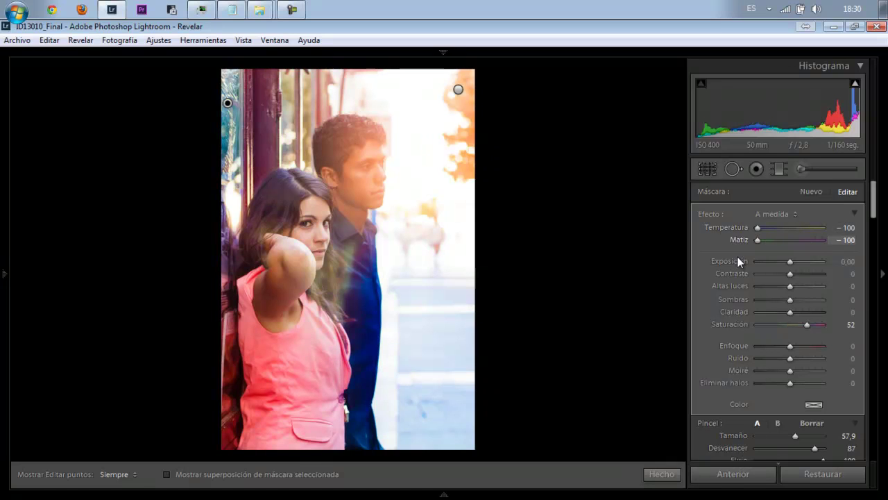
Set this cool mask to Temperature −100, Tint 60 and Saturation 18.
text(48)
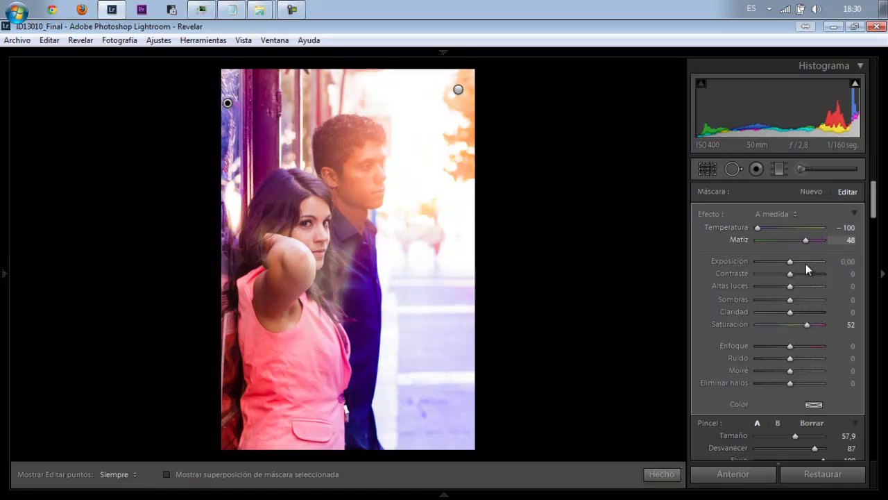
key(shift+Tab)
click(810, 228)
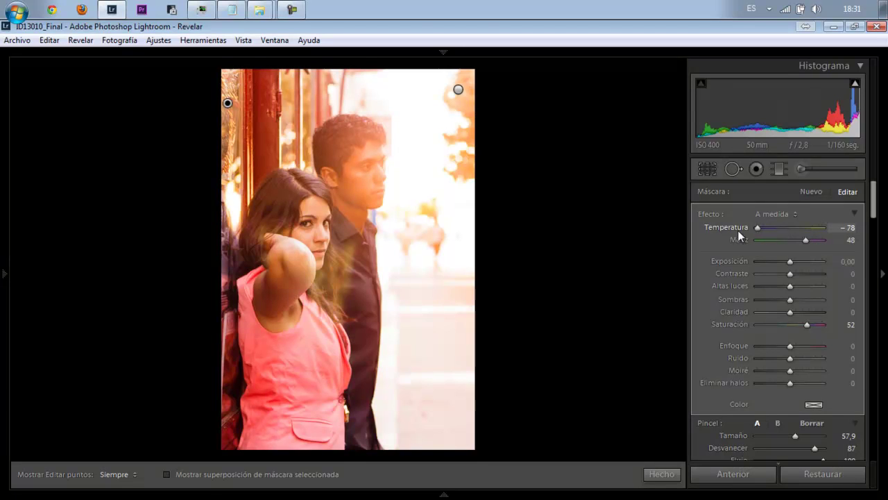
click(794, 226)
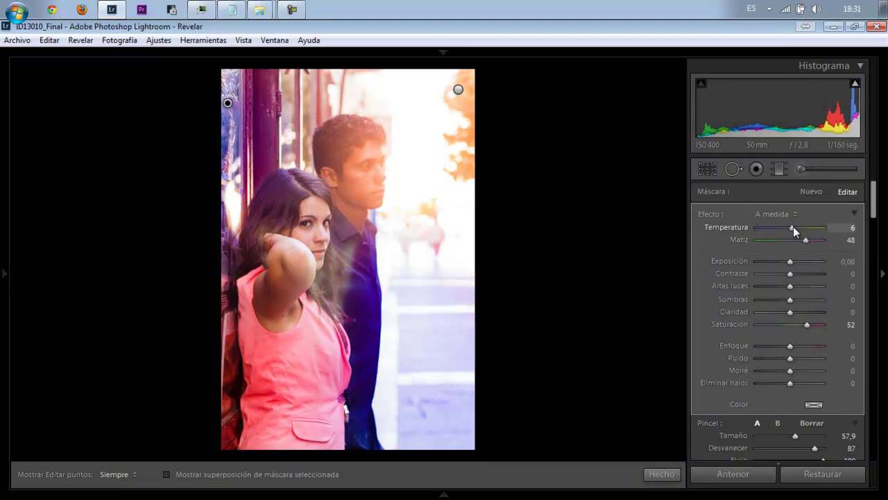
drag(793, 226, 754, 228)
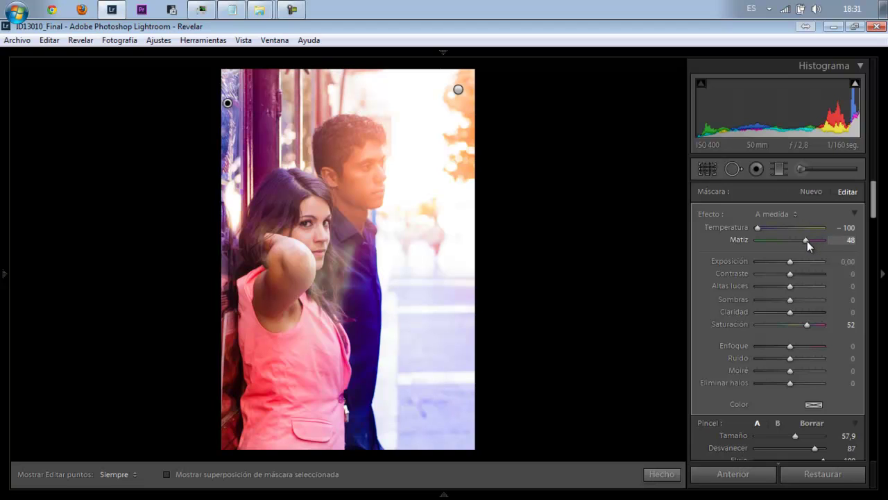
mouse_move(807, 241)
mouse_down()
mouse_move(825, 241)
mouse_move(810, 241)
mouse_up()
drag(808, 325, 796, 325)
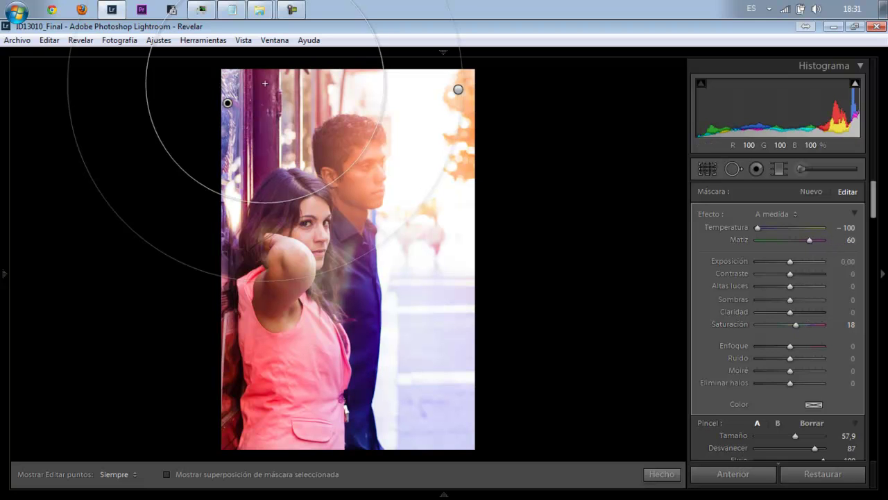
key(h)
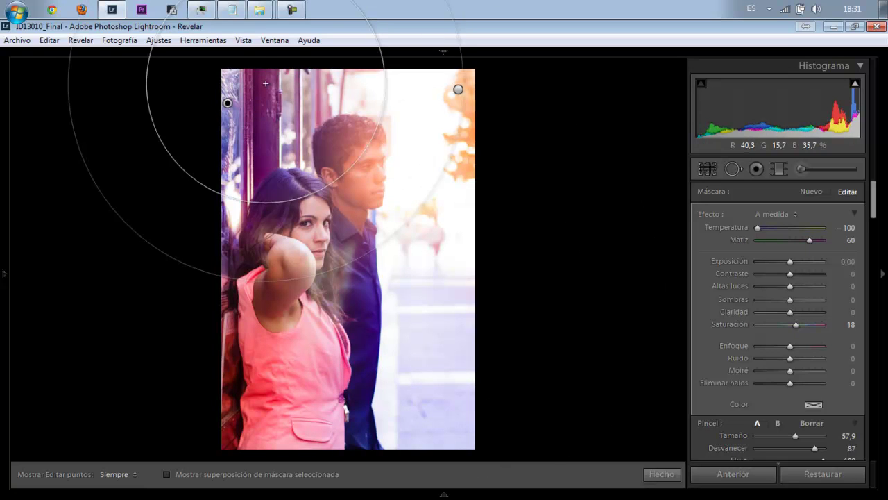
click(659, 475)
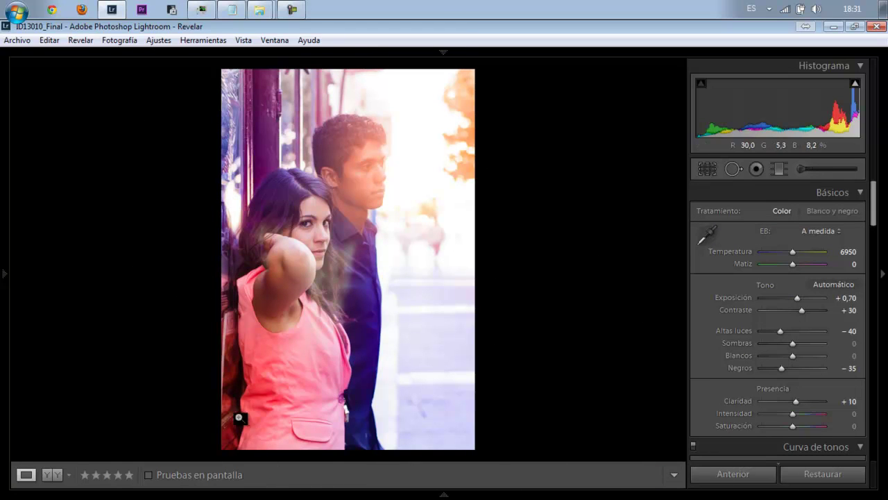
Brush the woman's dress with Tint 52, Temperature 56 and Saturation 0.
click(798, 170)
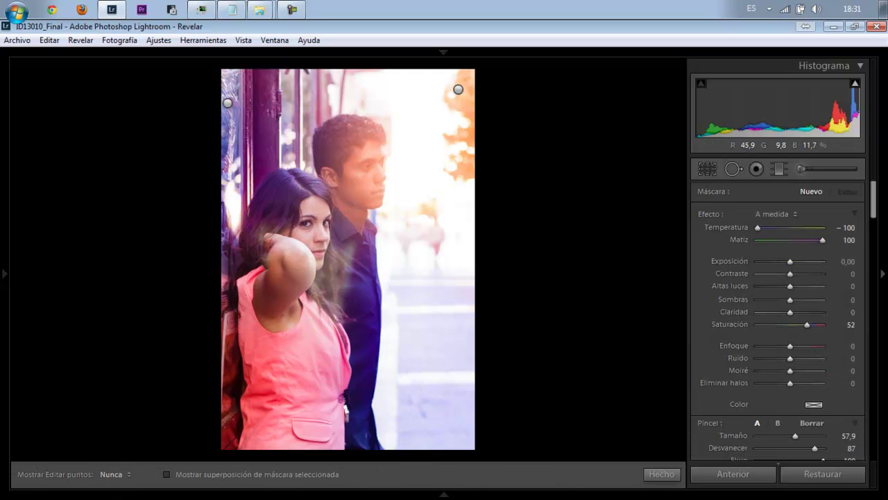
drag(231, 438, 359, 389)
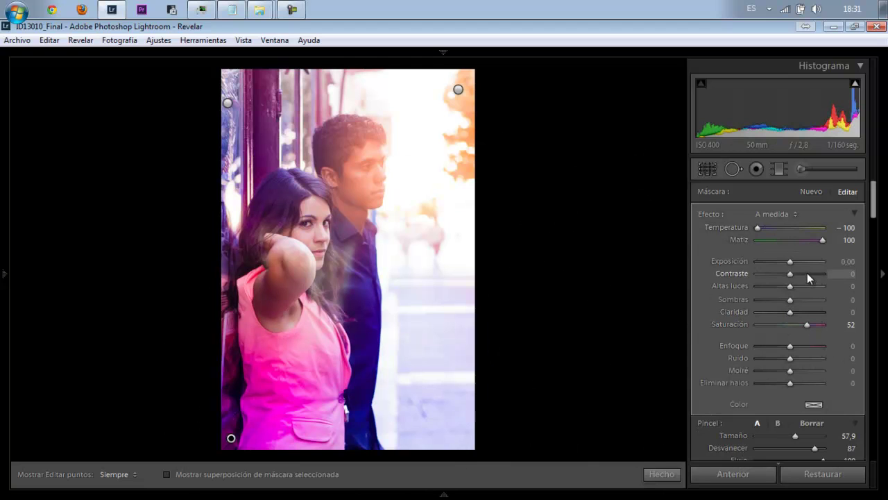
drag(813, 241, 809, 228)
click(795, 227)
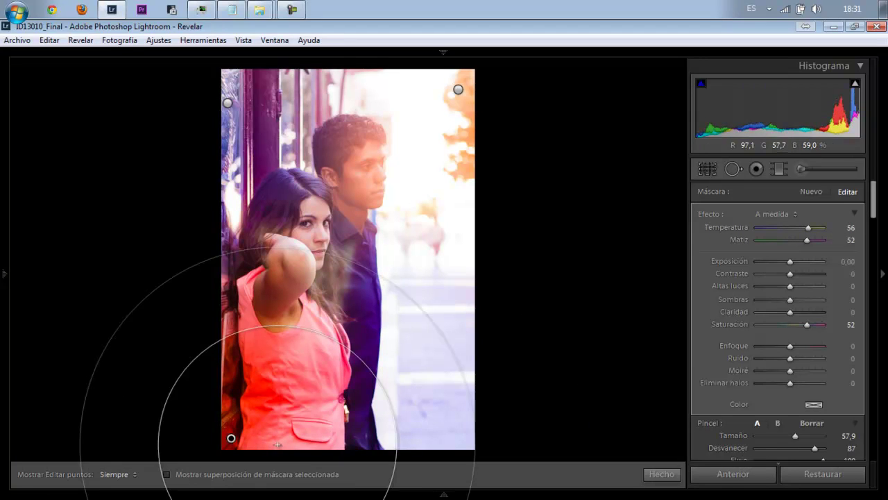
click(771, 325)
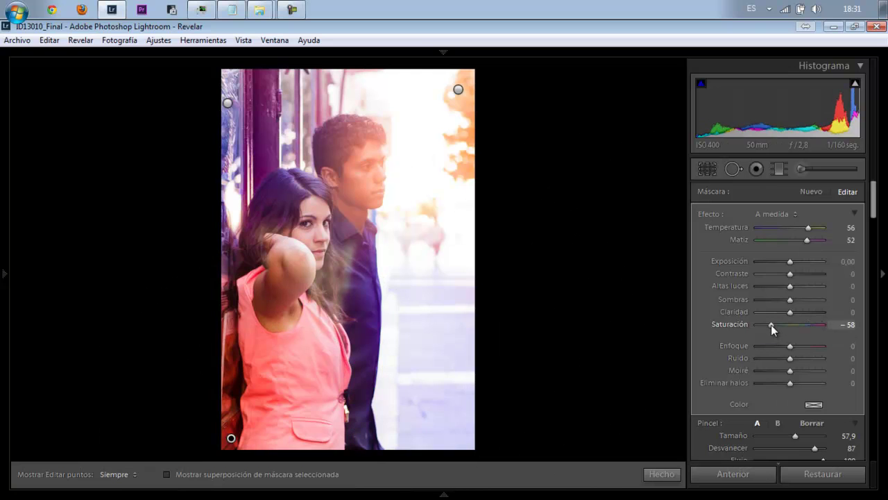
double_click(771, 325)
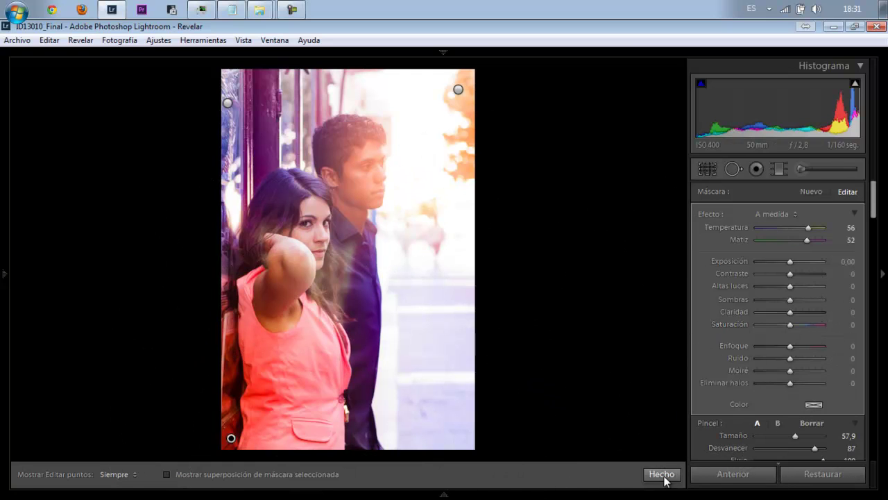
click(661, 474)
click(805, 171)
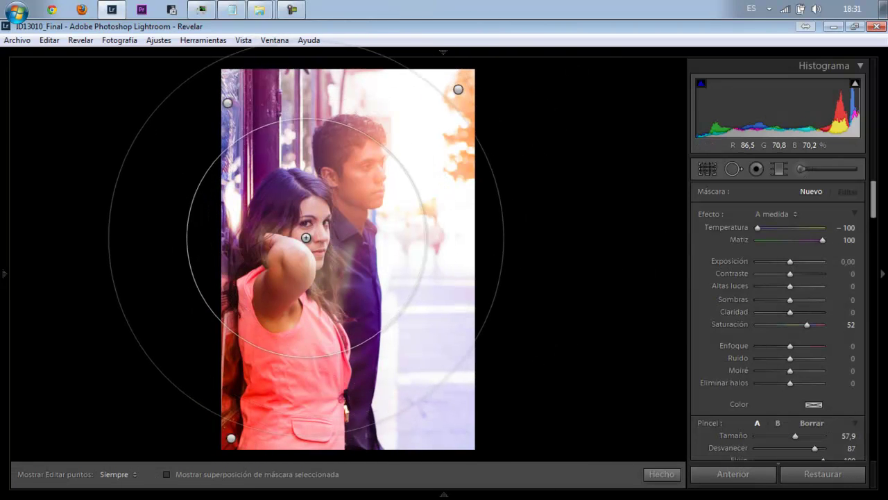
Brush over the couple with sliders reset, then Contrast 52 and Clarity 24.
click(311, 229)
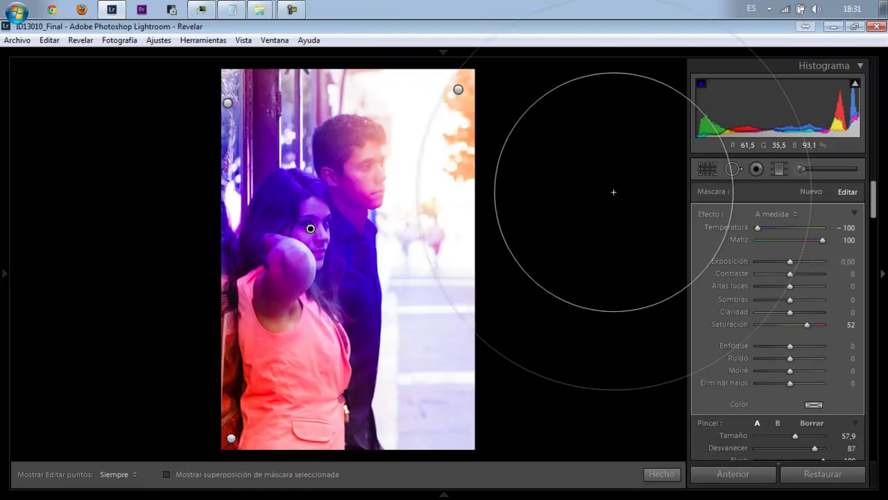
double_click(819, 242)
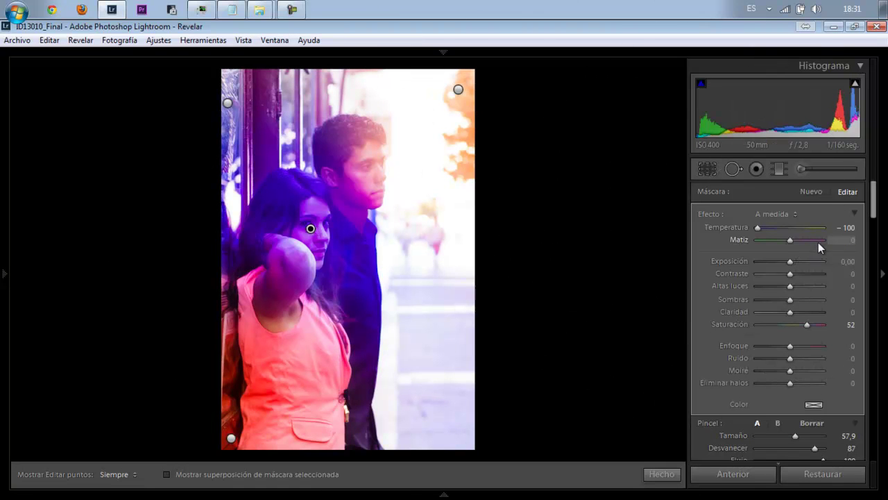
double_click(761, 228)
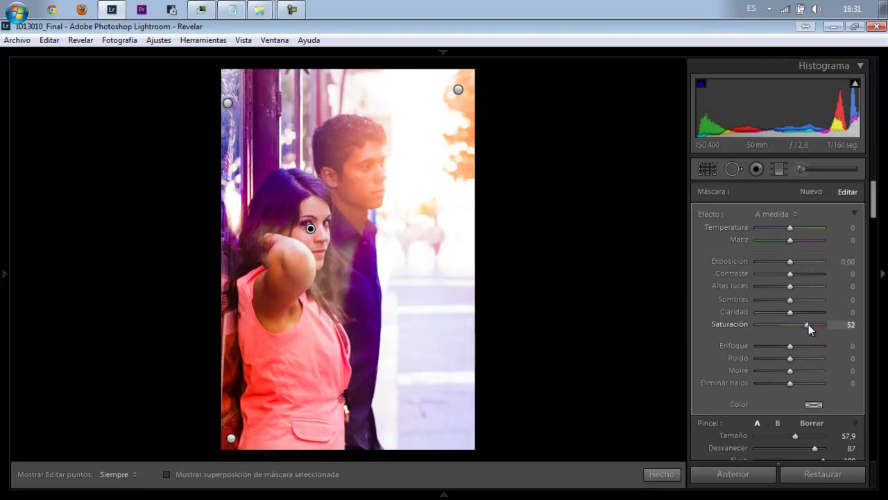
drag(808, 325, 769, 325)
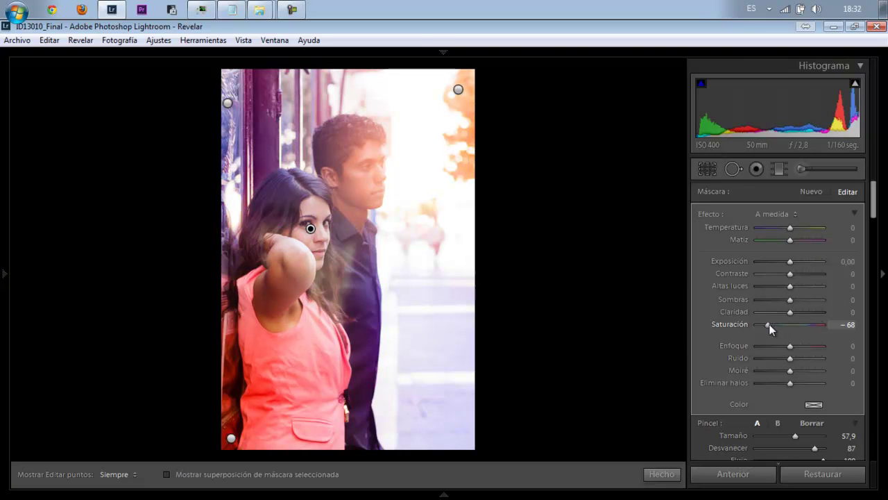
double_click(769, 324)
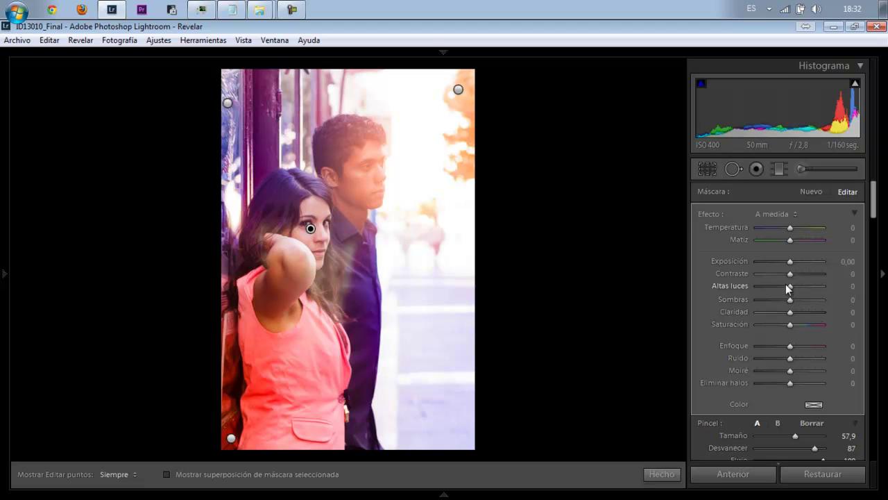
drag(790, 274, 807, 274)
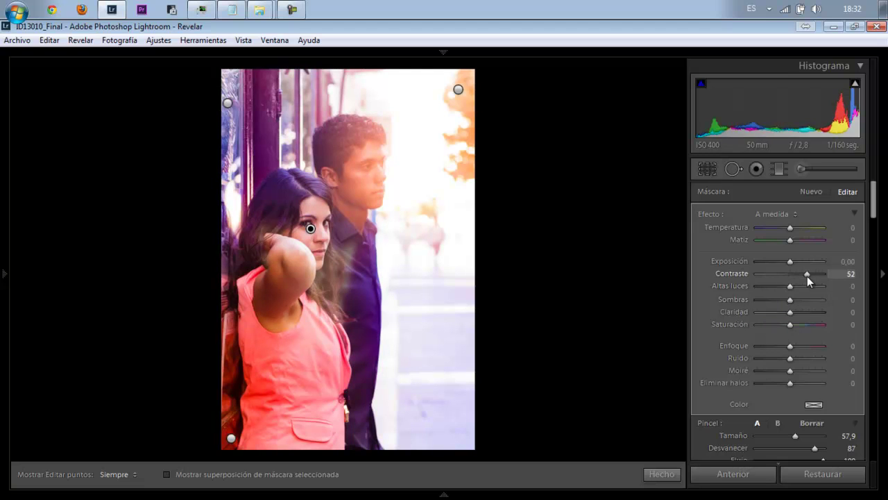
click(798, 312)
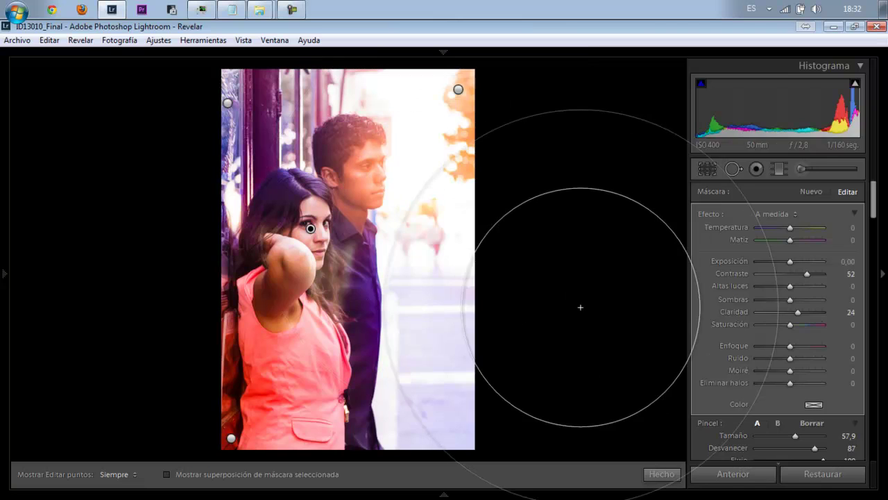
click(661, 475)
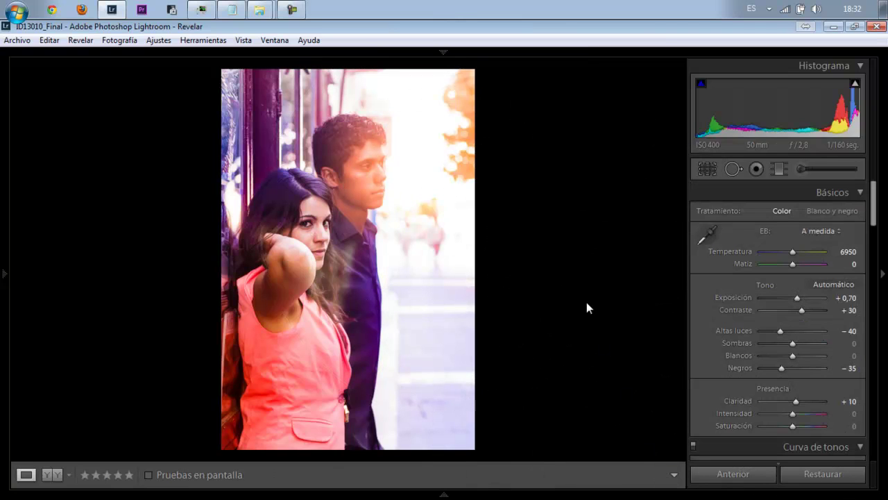
Give the couple brush mask Temperature 20 and Tint 42.
click(800, 170)
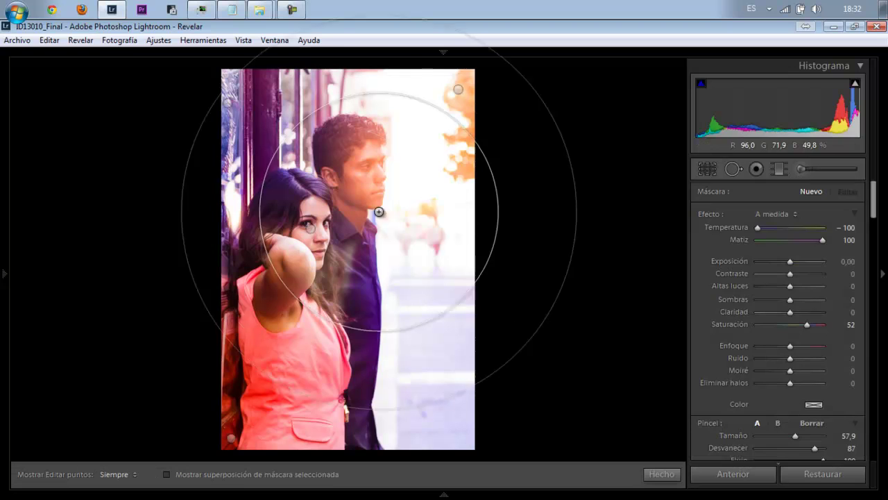
click(310, 229)
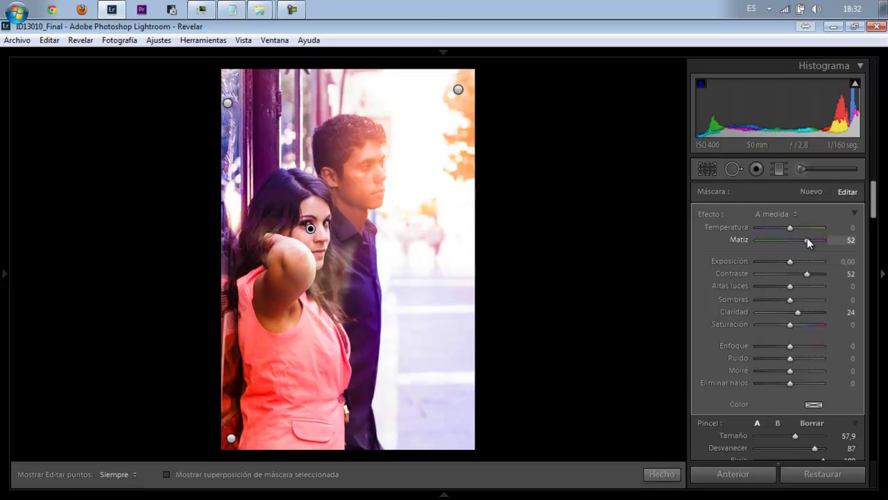
click(806, 240)
click(802, 227)
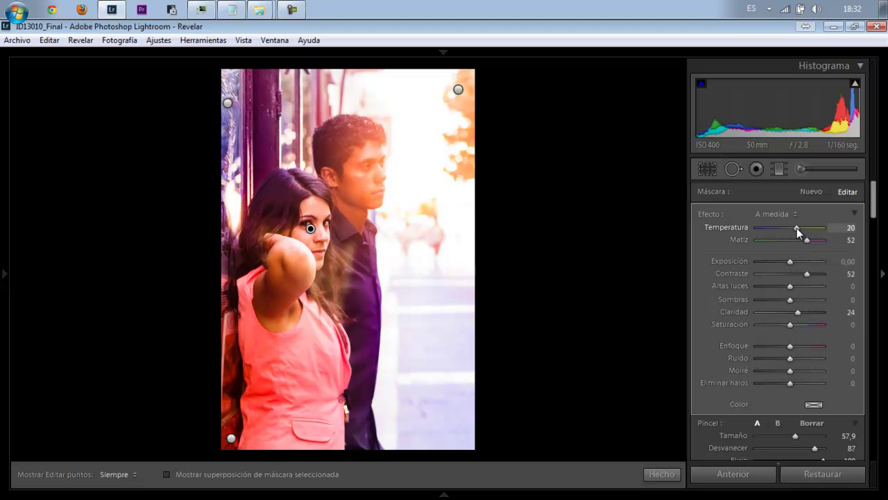
drag(810, 243, 803, 241)
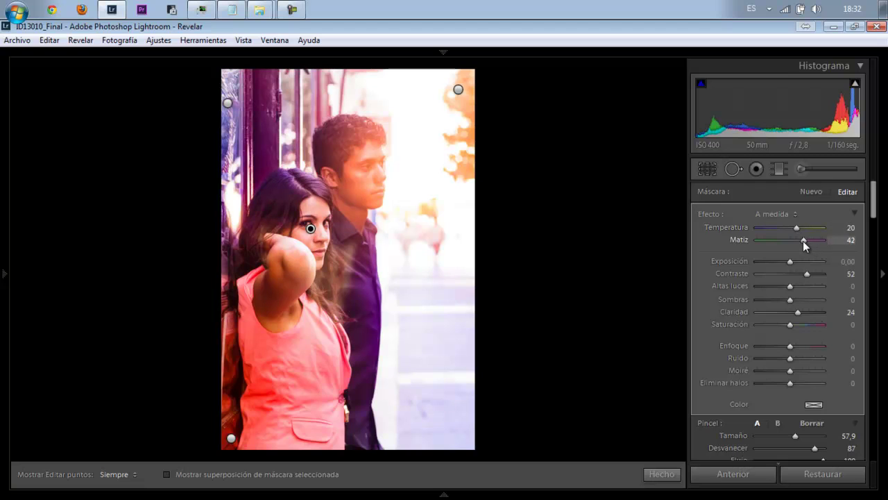
click(655, 474)
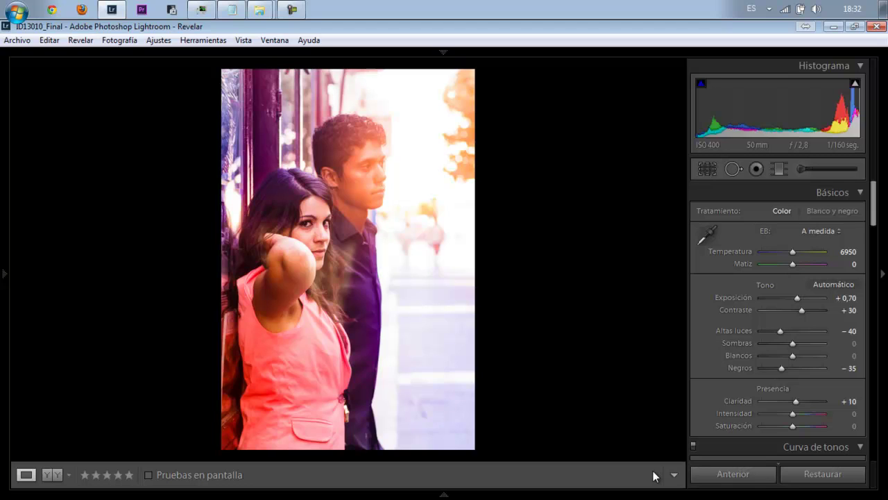
Add a diagonal graduated filter over the right background with tint -100 and temperature -70.
click(776, 172)
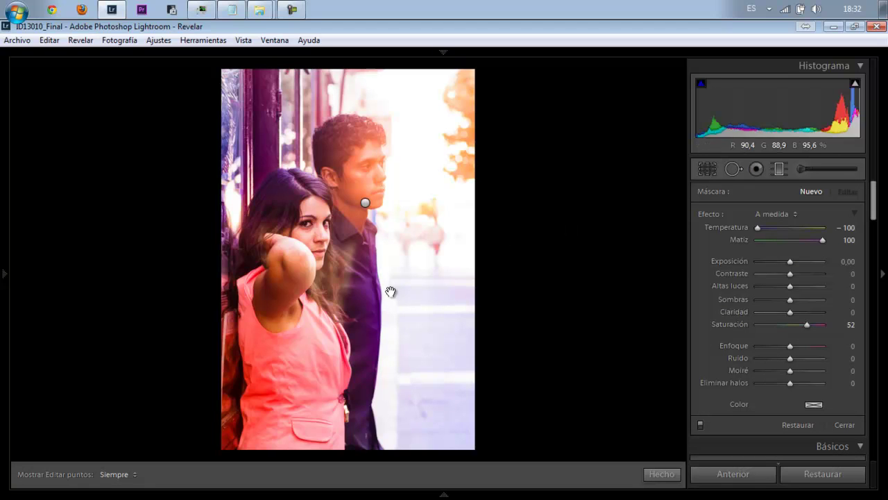
drag(388, 291, 373, 292)
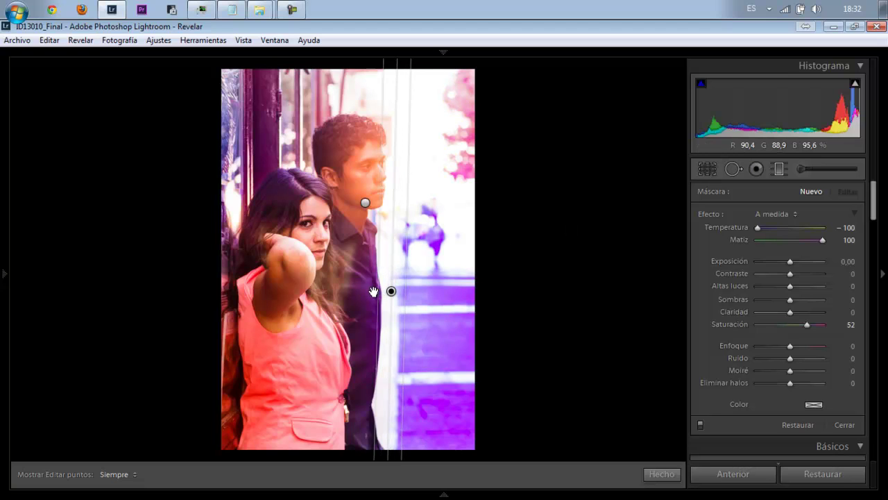
mouse_move(373, 291)
mouse_down()
mouse_move(381, 282)
mouse_move(372, 292)
mouse_move(399, 292)
mouse_up()
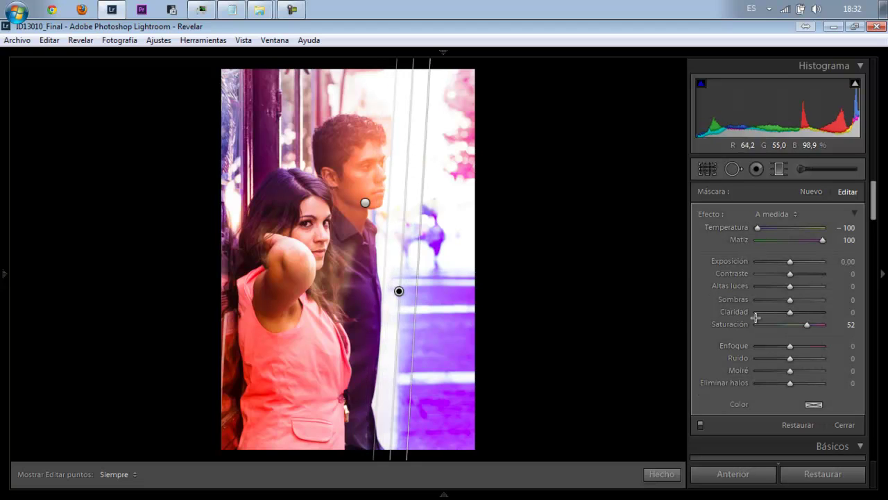
mouse_move(822, 240)
mouse_down()
mouse_move(758, 240)
mouse_move(842, 228)
mouse_move(780, 234)
mouse_up()
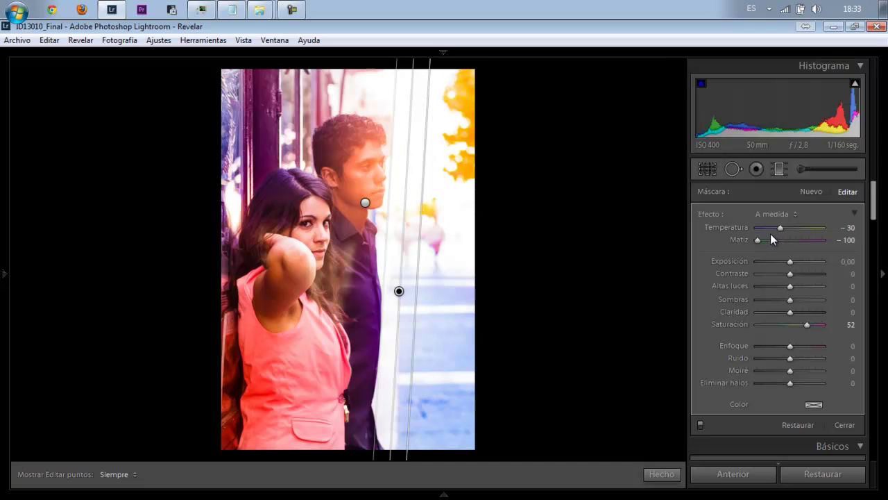
drag(781, 228, 767, 229)
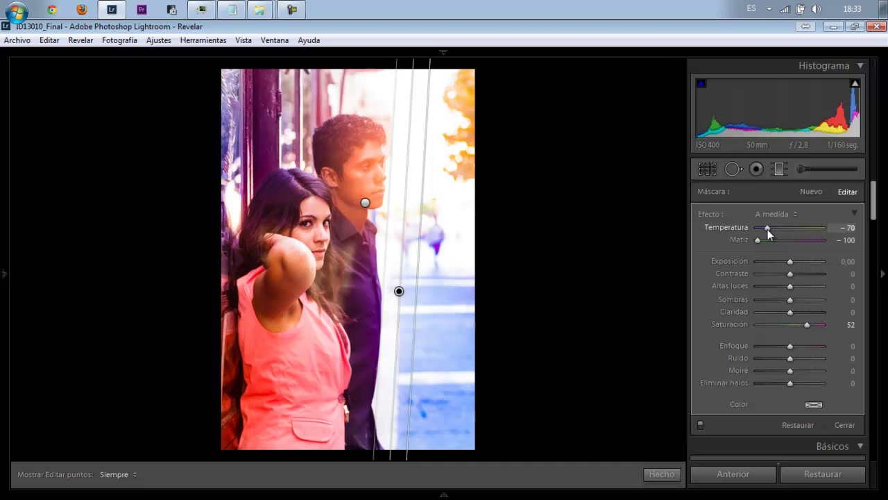
click(661, 474)
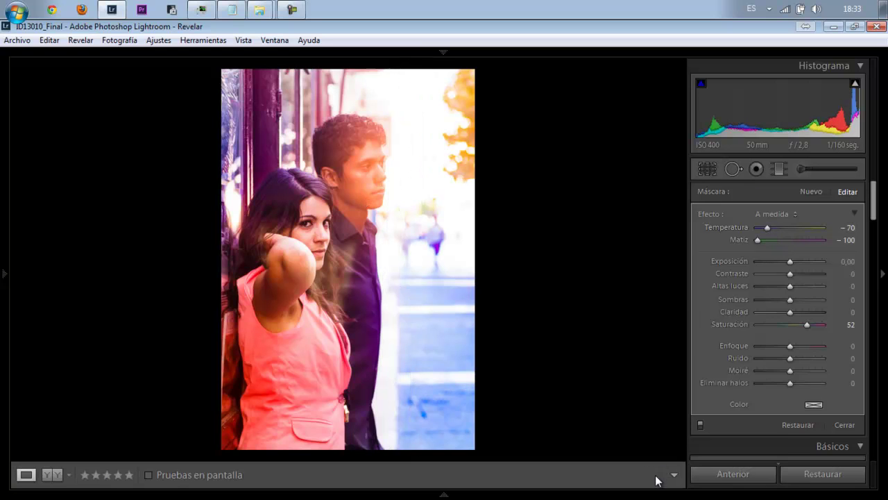
Erase the woman's-face brush adjustment from the man's face.
click(805, 169)
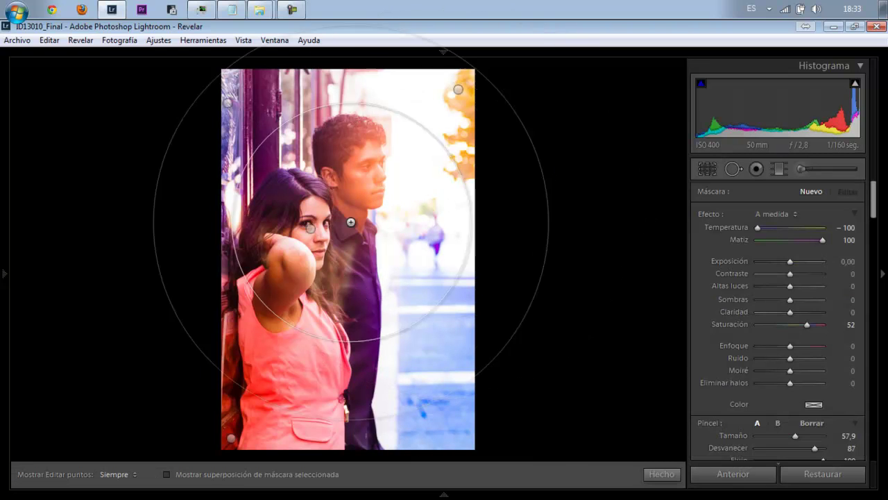
click(311, 230)
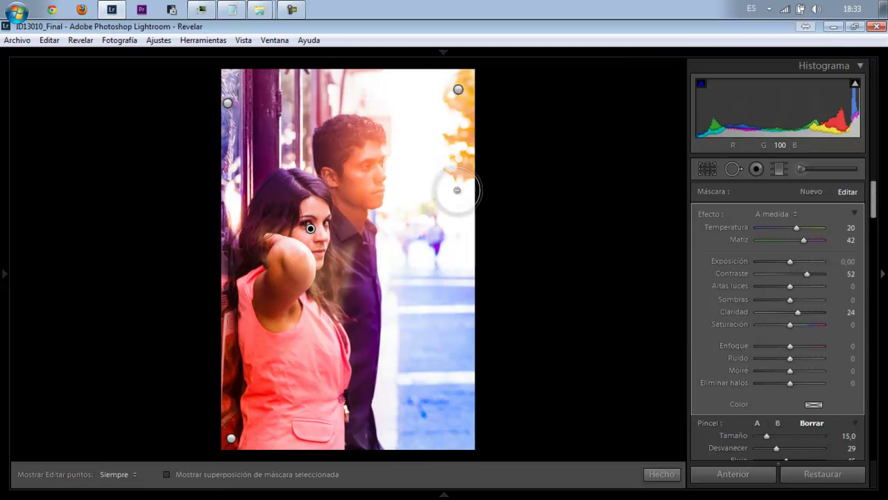
key(h)
mouse_move(369, 173)
mouse_down()
mouse_move(368, 186)
mouse_move(370, 161)
mouse_move(368, 184)
mouse_move(370, 175)
mouse_up()
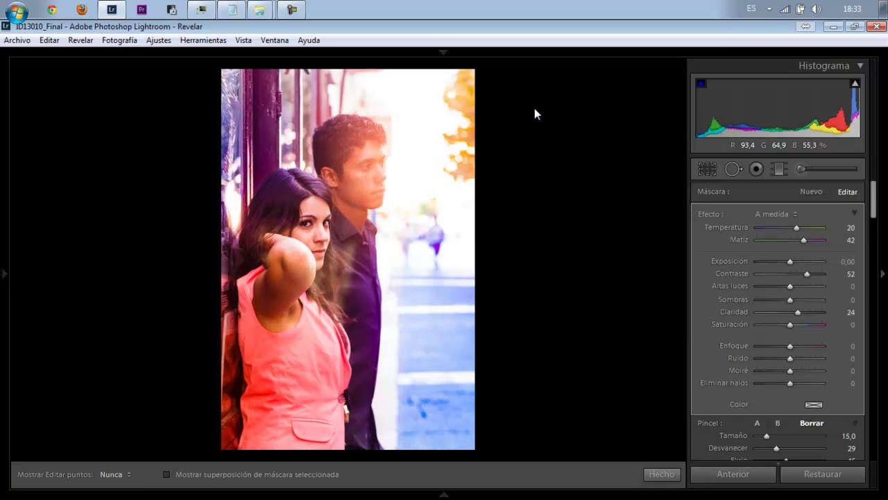
key(h)
Erase the top-right warm brush adjustment from the man's face and chest.
click(458, 91)
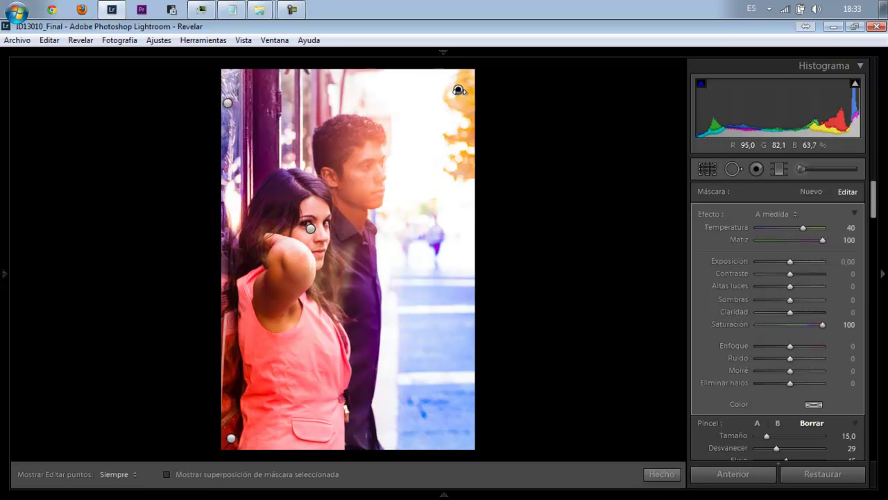
key(h)
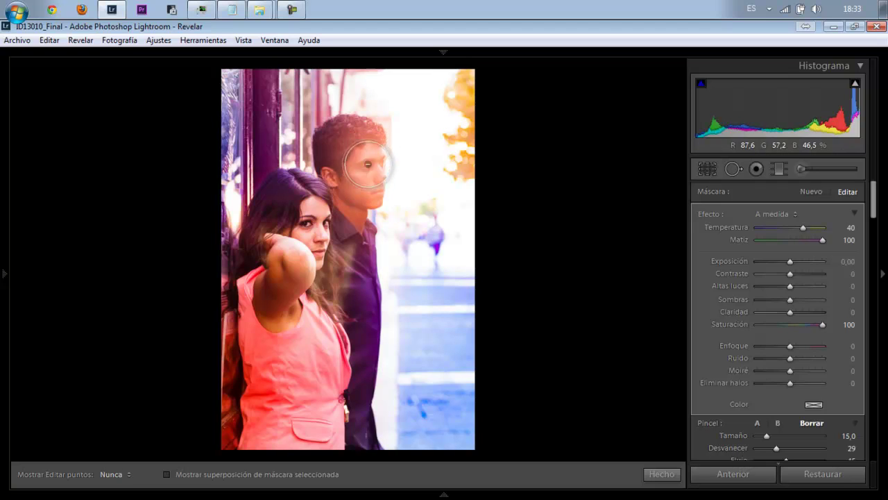
mouse_move(368, 165)
mouse_down()
mouse_move(348, 184)
mouse_move(362, 242)
mouse_up()
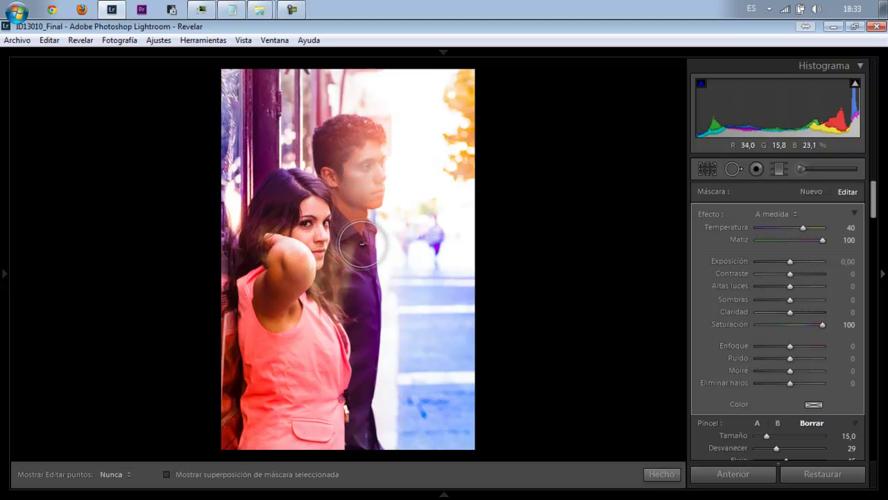
key(h)
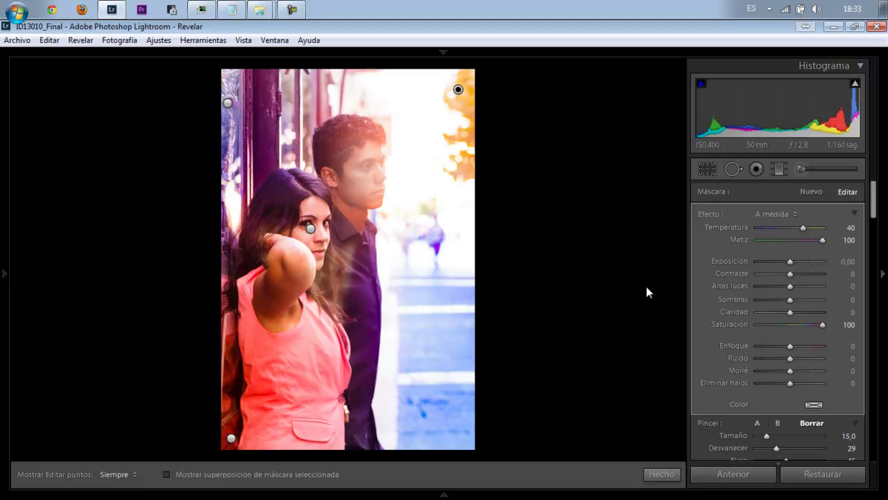
click(661, 474)
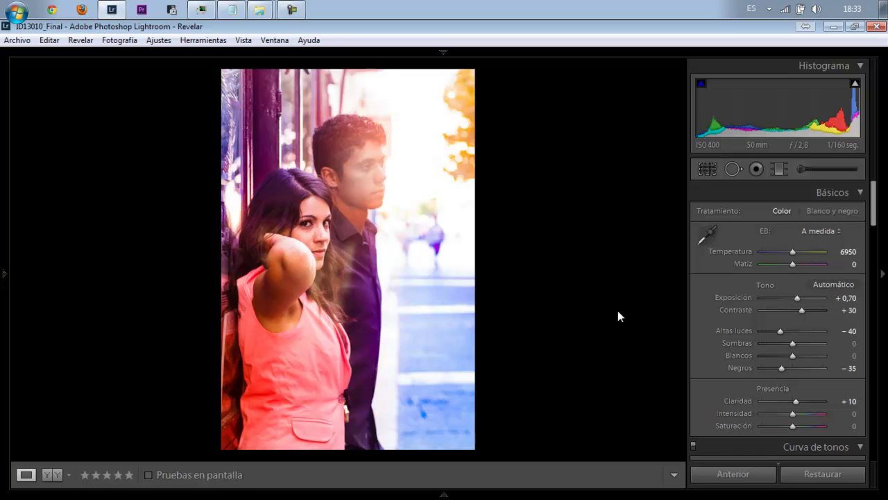
click(808, 475)
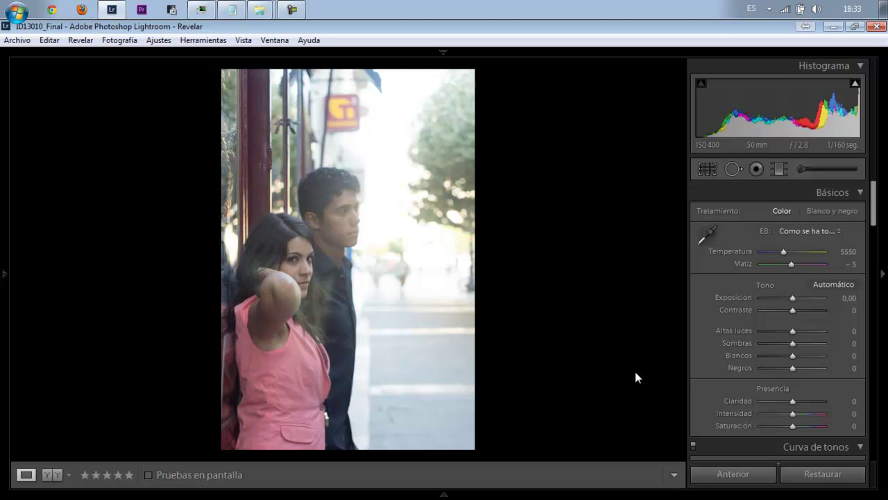
key(ctrl+z)
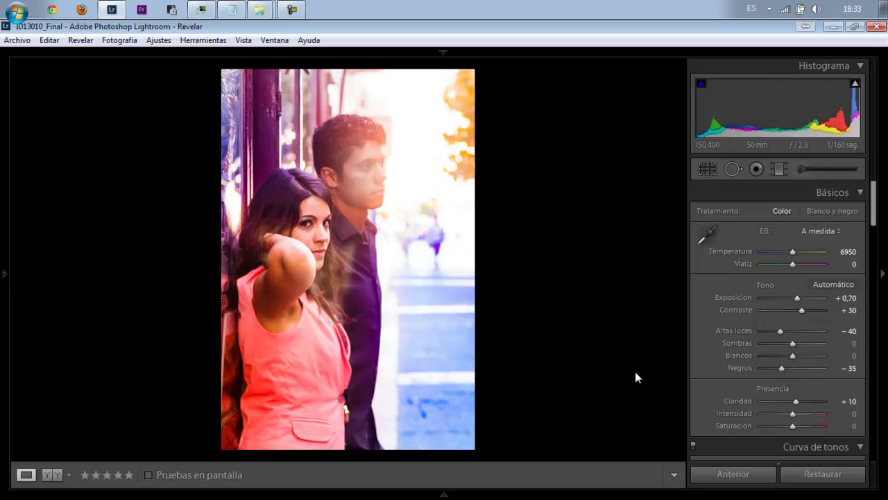
Paint a new brush mask over the right street with size 15, clarity 100, saturation 0.
click(779, 169)
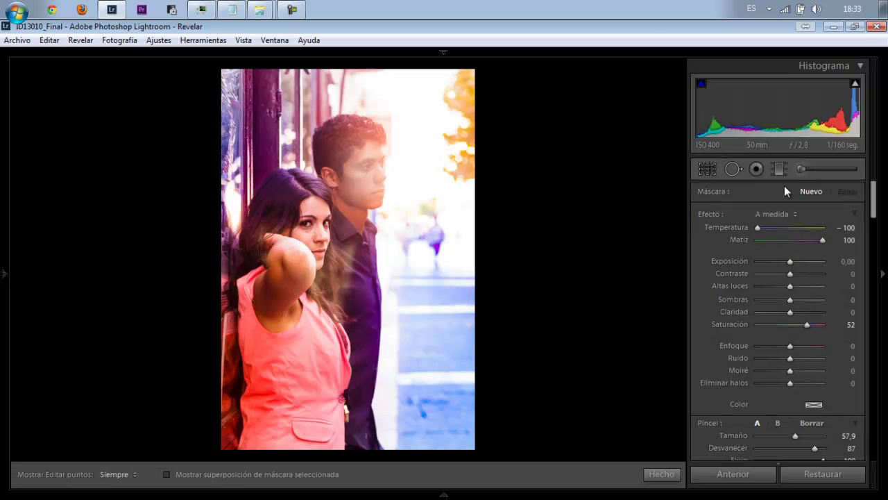
drag(795, 435, 766, 436)
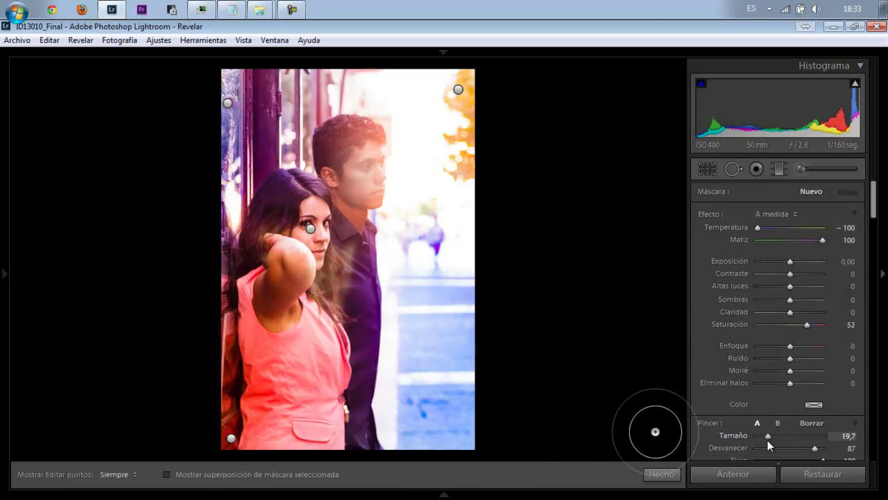
double_click(808, 326)
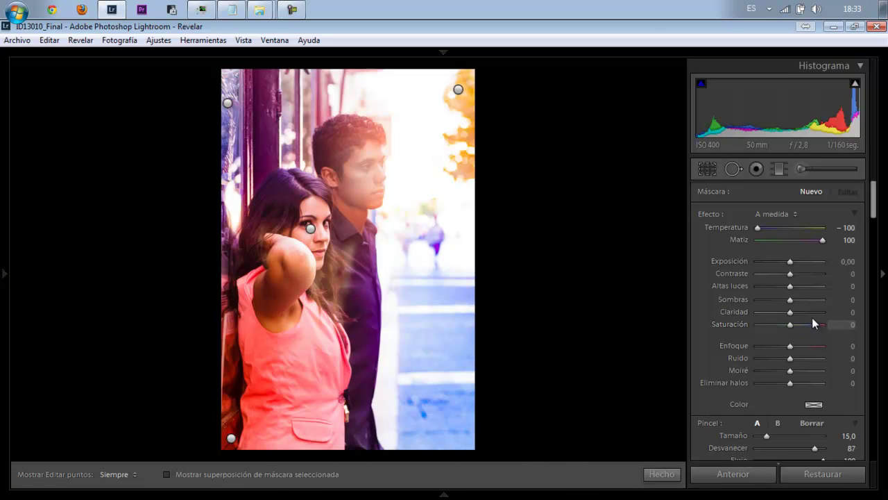
drag(812, 312, 832, 315)
key(h)
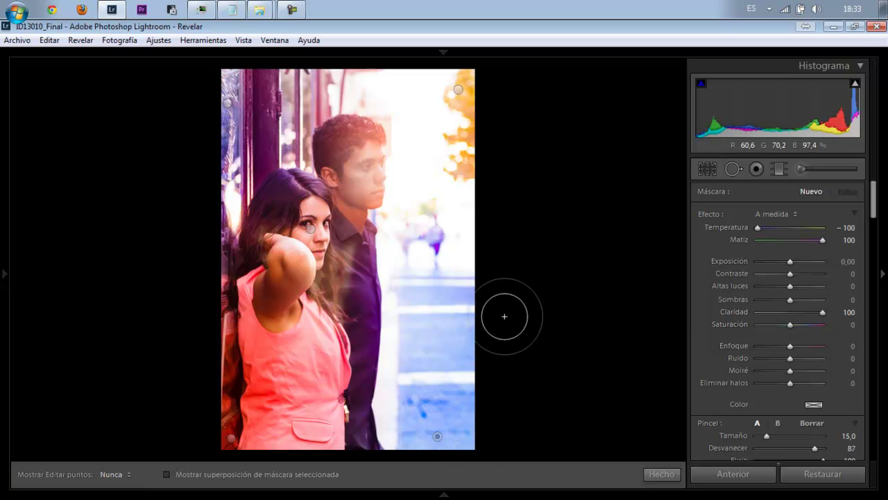
mouse_move(506, 313)
mouse_down()
mouse_move(488, 463)
mouse_move(491, 337)
mouse_move(476, 452)
mouse_move(477, 317)
mouse_move(468, 460)
mouse_move(474, 257)
mouse_move(460, 264)
mouse_move(477, 238)
mouse_move(466, 238)
mouse_move(471, 214)
mouse_move(456, 143)
mouse_up()
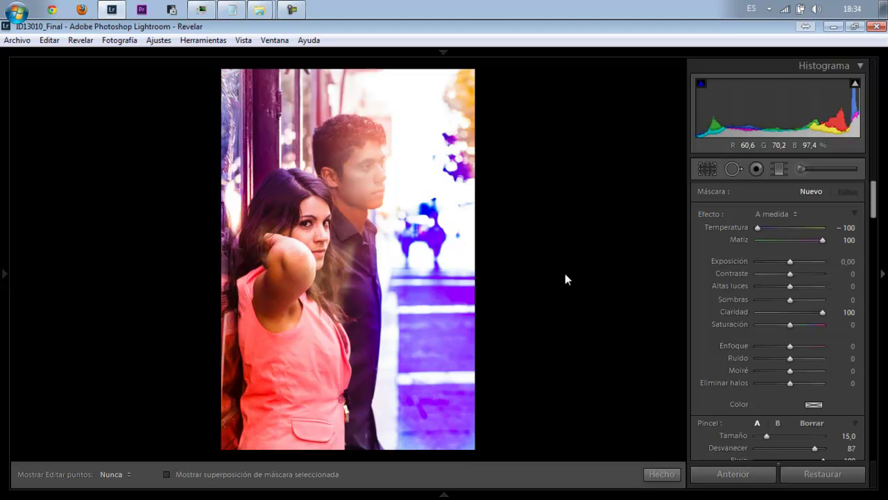
Set the street mask's temperature to 0 and saturation to -12.
double_click(759, 229)
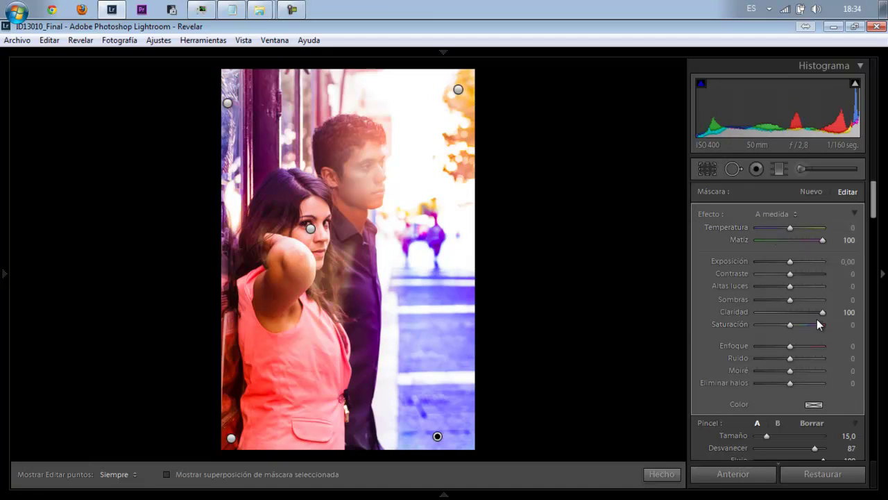
click(778, 326)
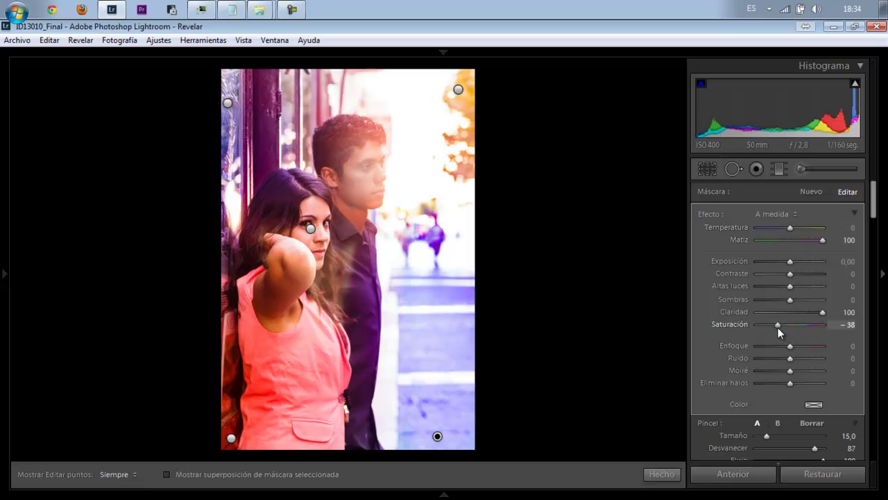
drag(778, 327, 786, 327)
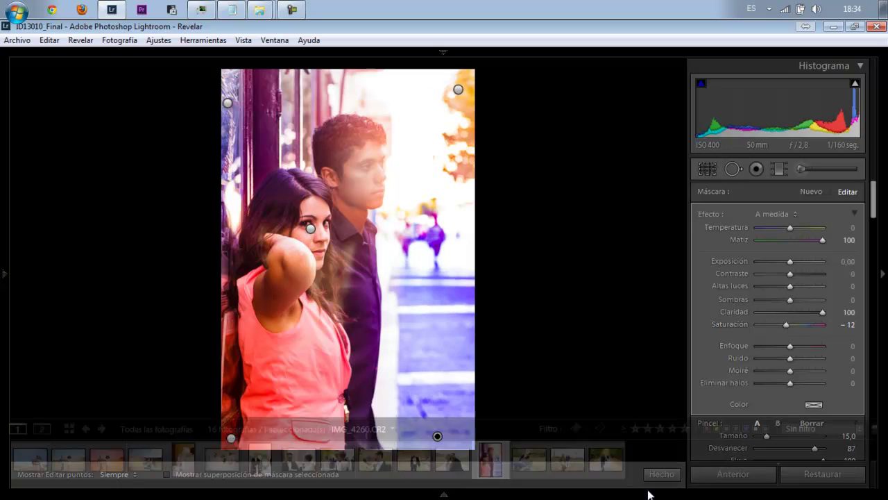
Finish the brush mask, glance at the field-couple photo, then return to IMG_4260.
click(665, 474)
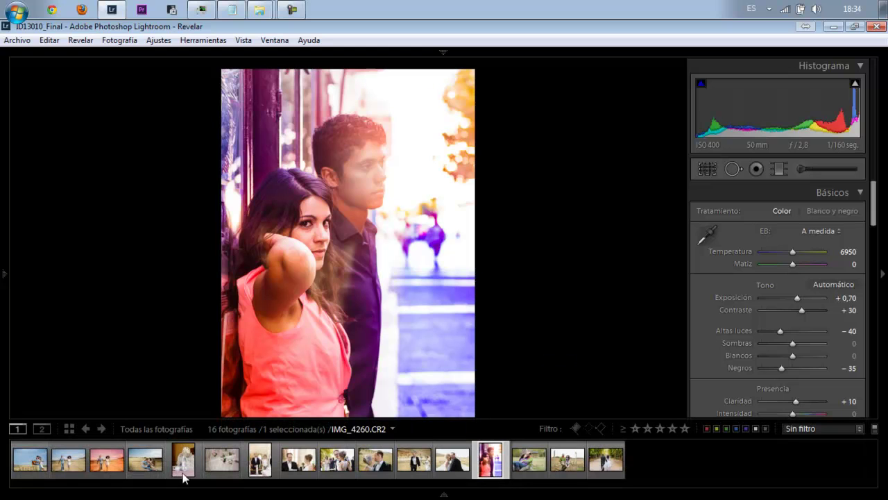
click(102, 467)
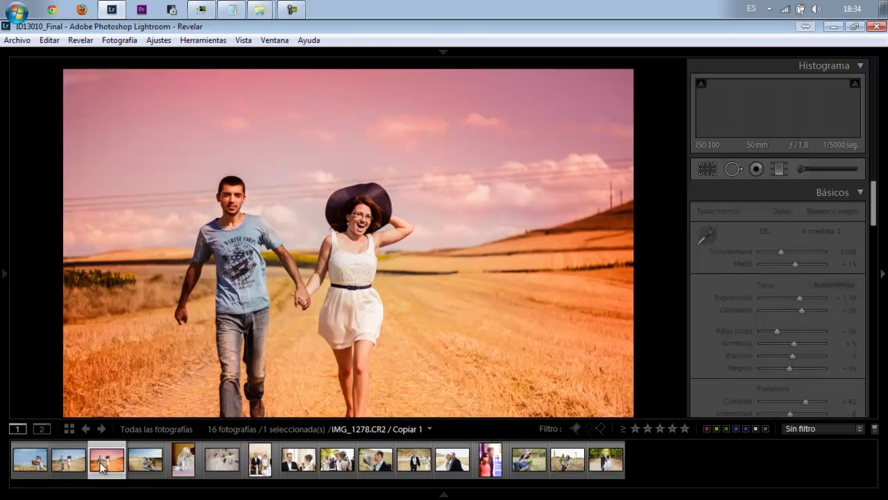
click(492, 464)
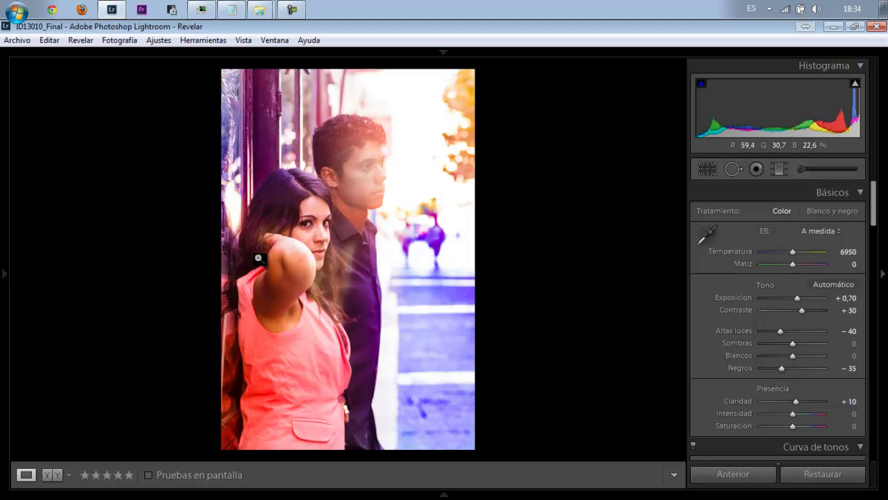
Paint the top-left purple mask over the woman's hair and man's neck, saturation -30.
click(797, 170)
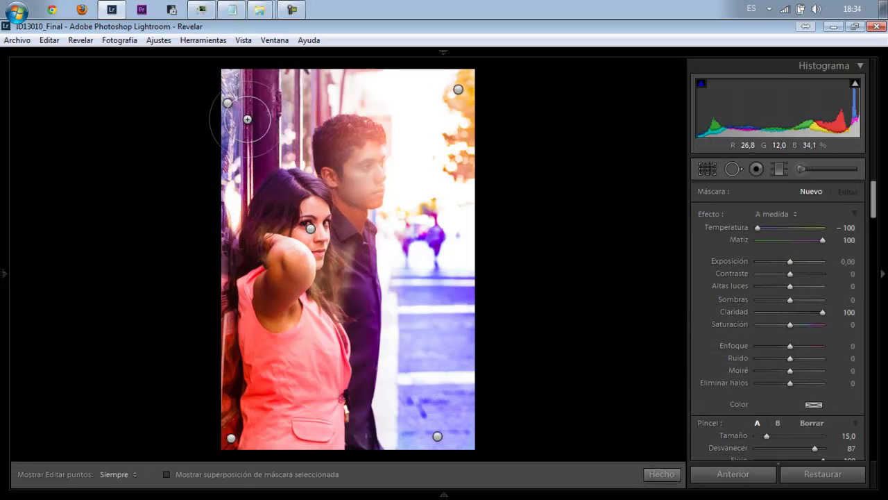
click(228, 105)
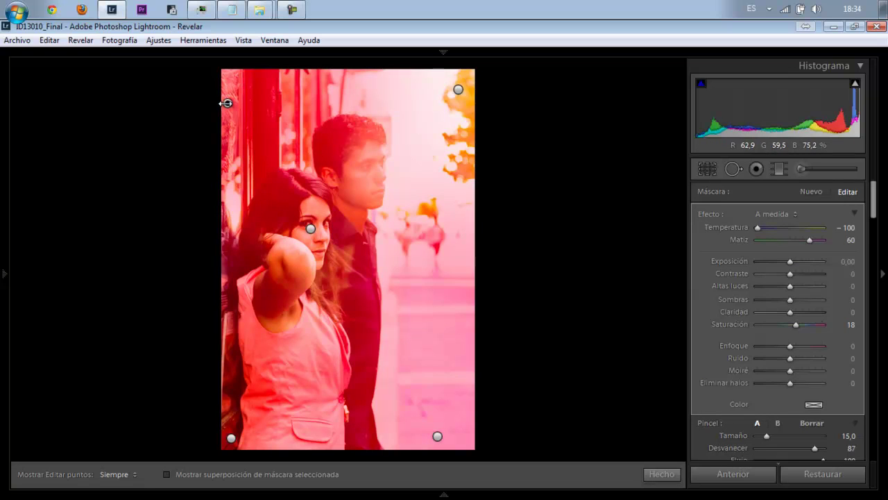
drag(249, 247, 263, 233)
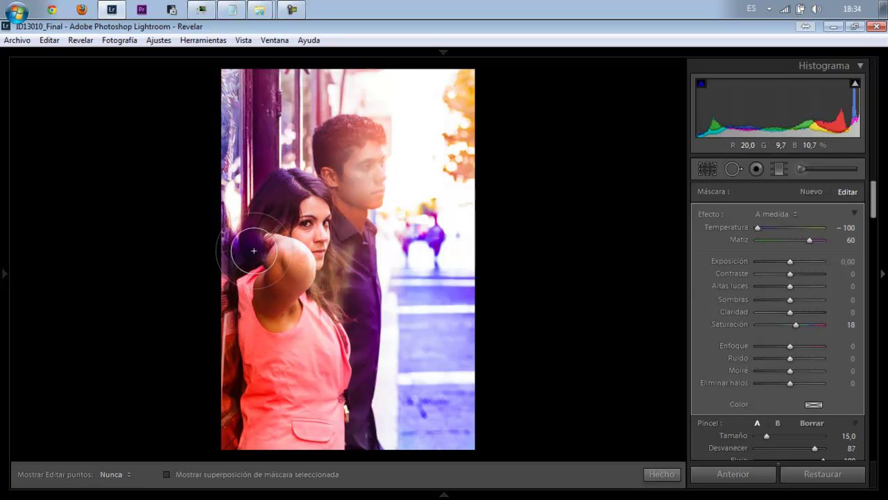
key(h)
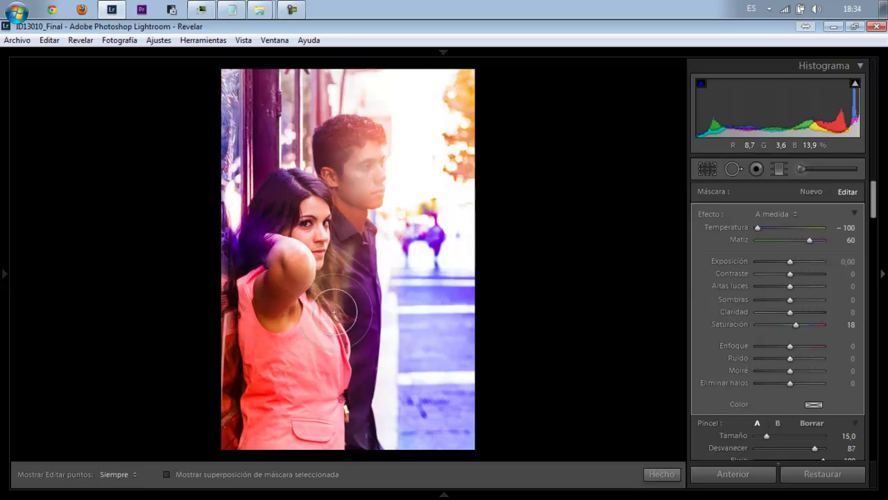
drag(334, 298, 343, 267)
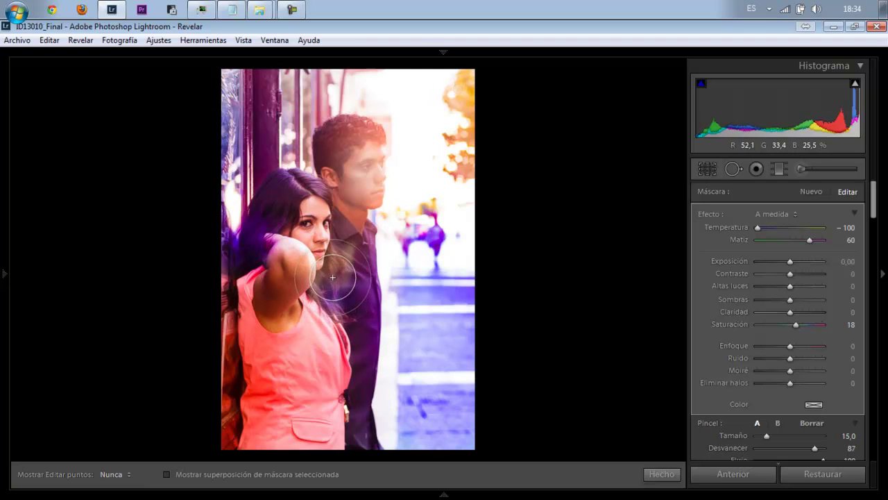
key(h)
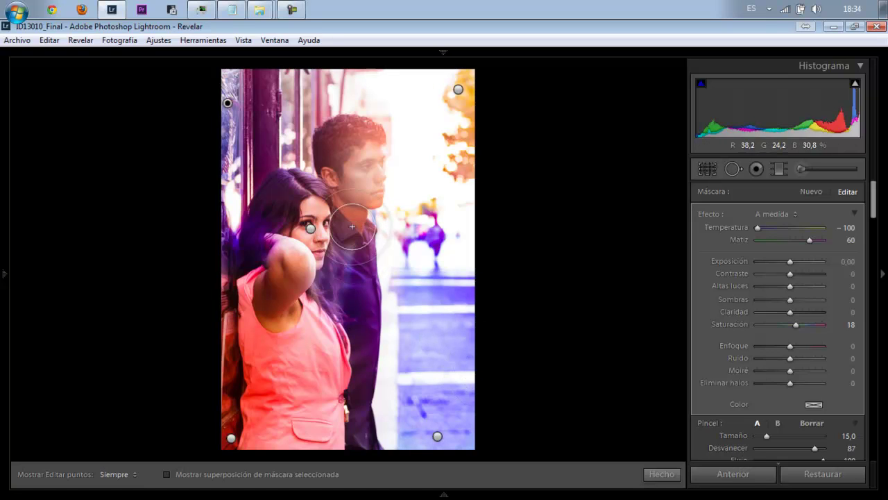
key(h)
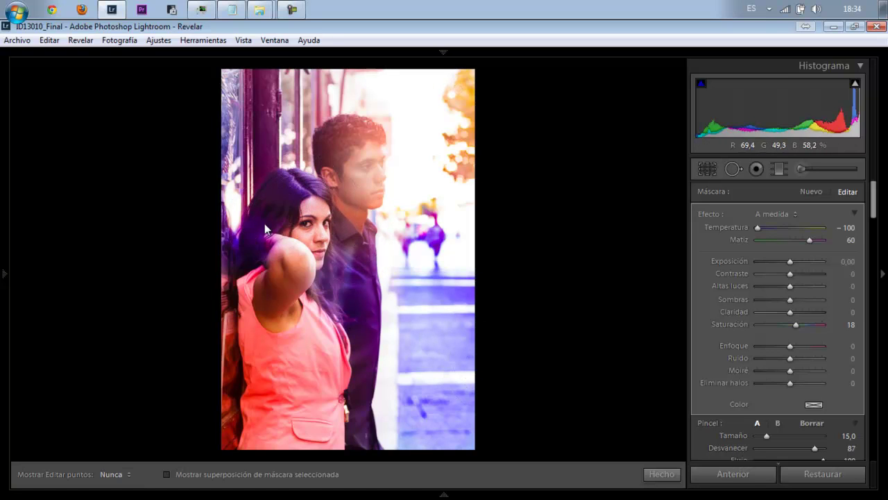
key(h)
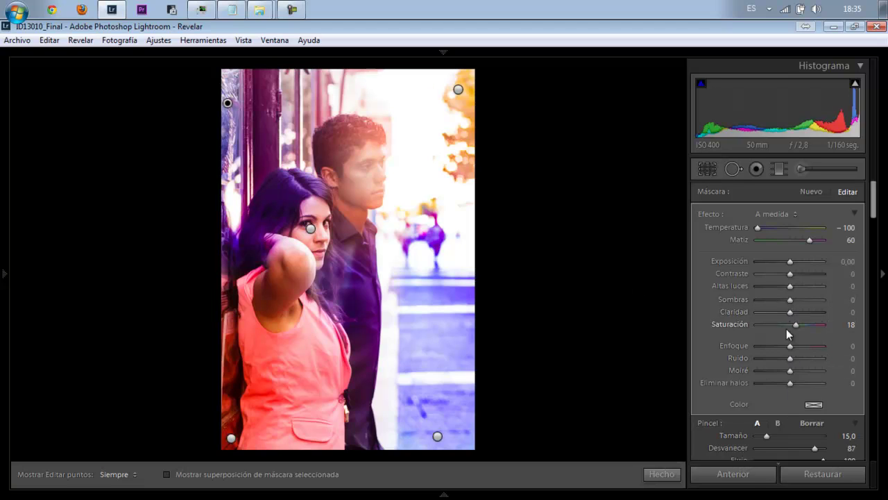
click(780, 324)
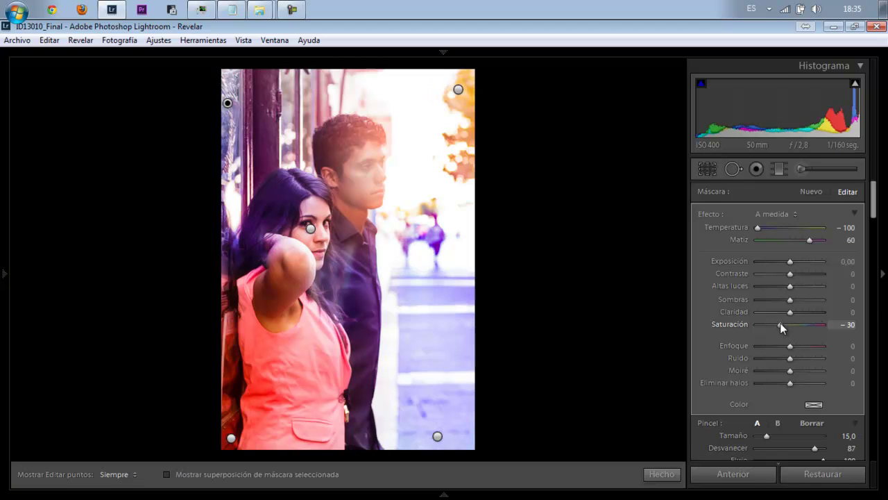
click(661, 474)
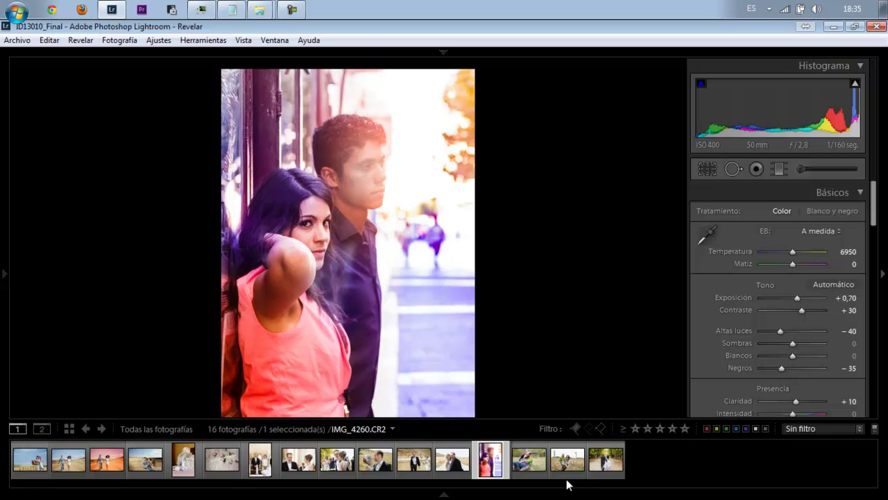
Switch to the avenue wedding-walk photo and pick the Graduated Filter tool.
click(605, 459)
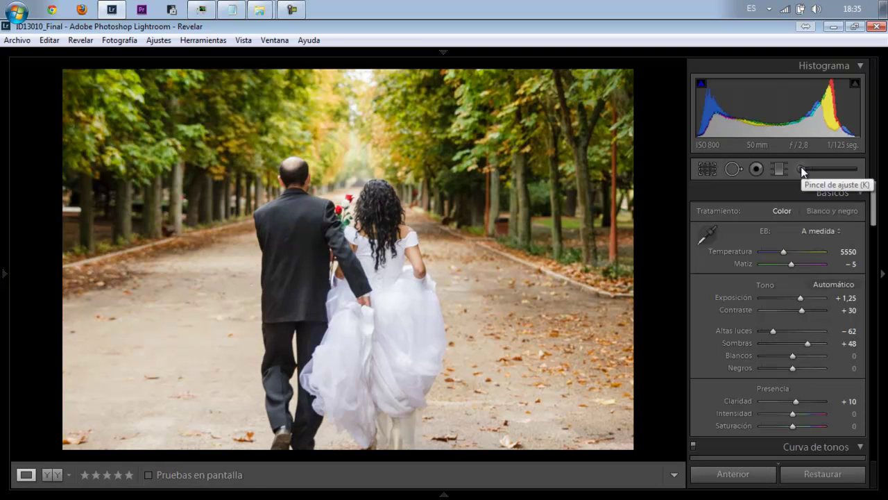
click(779, 169)
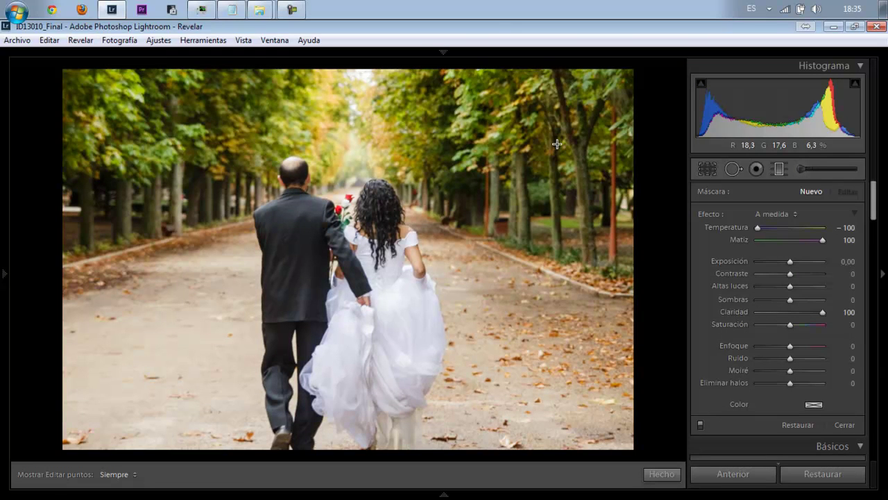
Draw a graduated filter over the upper-right trees and warm its temperature.
drag(477, 221, 444, 292)
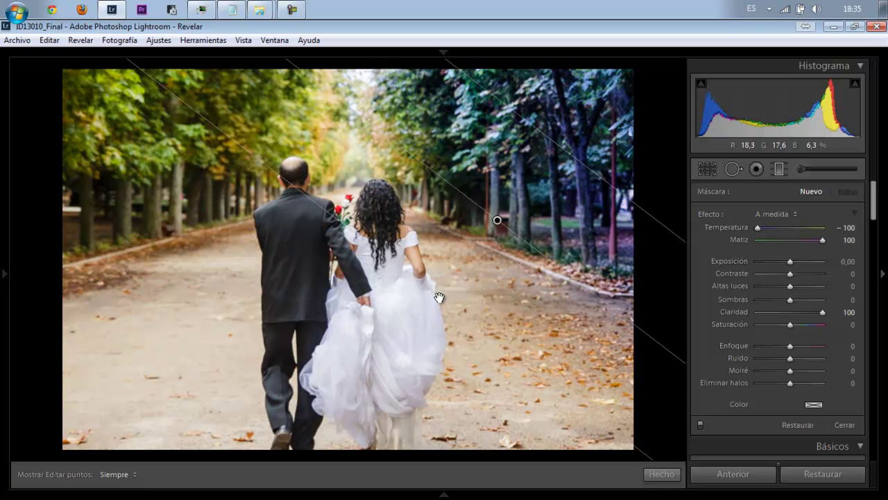
drag(439, 298, 448, 257)
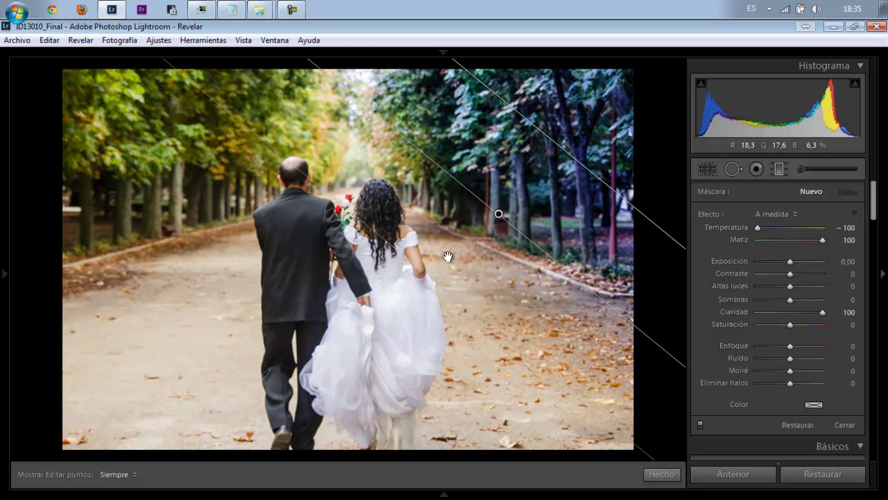
click(801, 228)
drag(801, 231, 826, 227)
drag(826, 227, 806, 229)
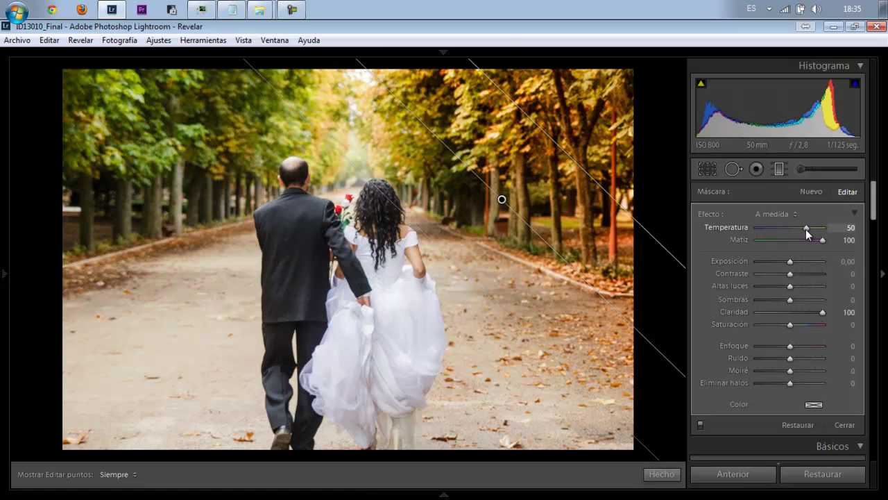
Set clarity 0, saturation 66, temperature 10, tint 100, and angle the filter near-vertical.
double_click(823, 316)
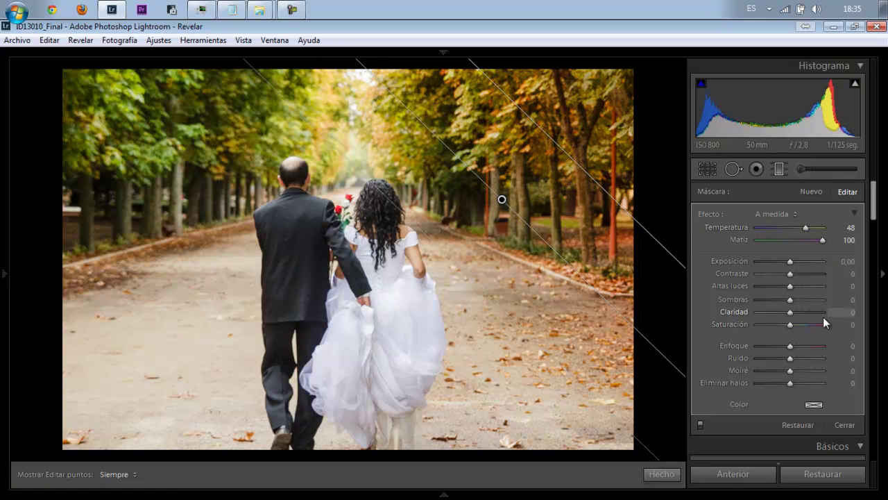
click(812, 325)
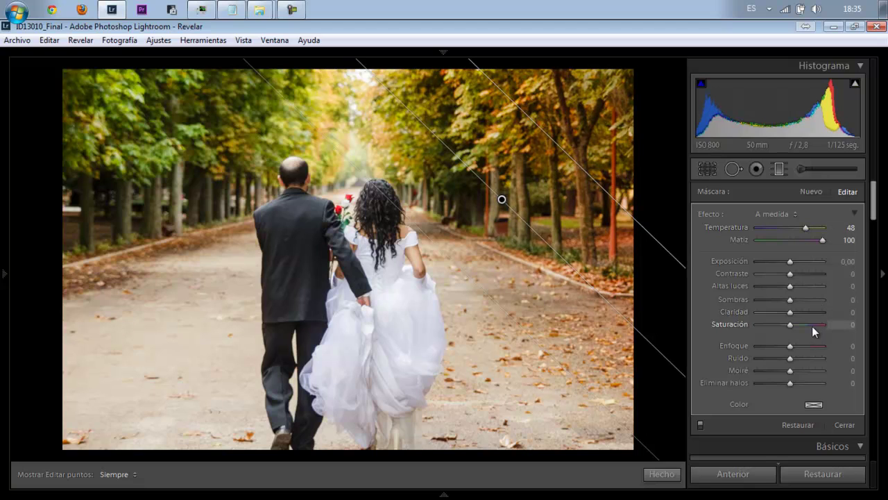
mouse_move(779, 234)
mouse_down()
mouse_move(822, 230)
mouse_move(754, 241)
mouse_move(842, 240)
mouse_move(791, 231)
mouse_up()
click(788, 240)
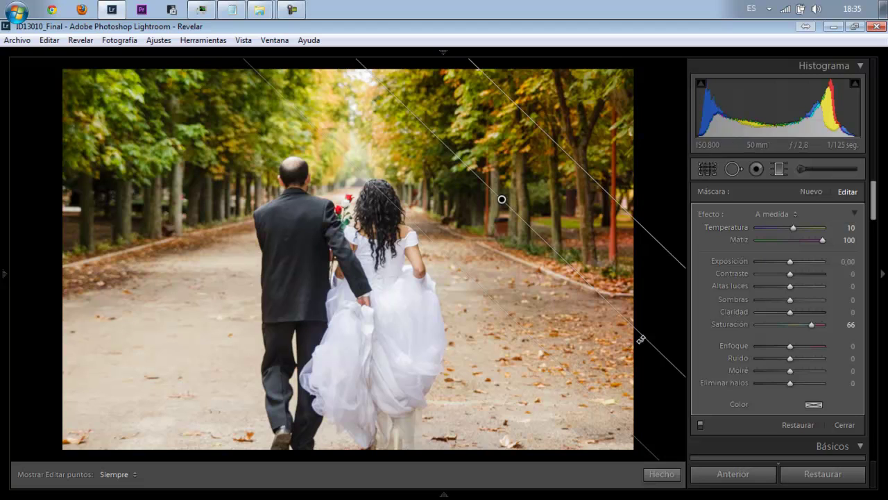
mouse_move(594, 373)
mouse_down()
mouse_move(501, 385)
mouse_move(378, 314)
mouse_move(374, 278)
mouse_up()
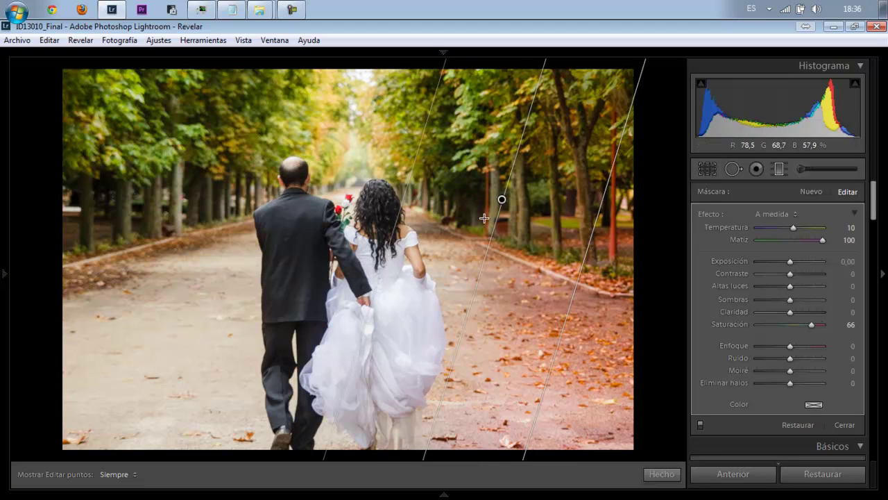
Move and rotate the graduated filter about 45 degrees over the lower path.
drag(501, 202, 490, 300)
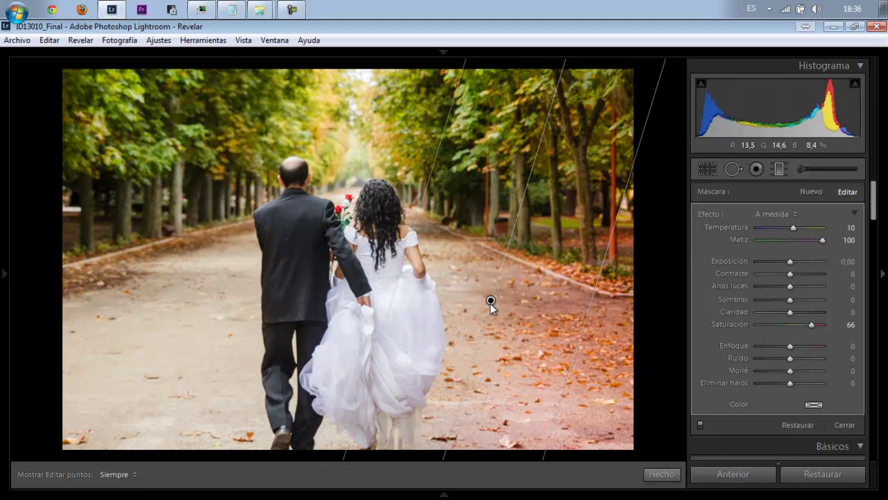
drag(523, 186, 583, 271)
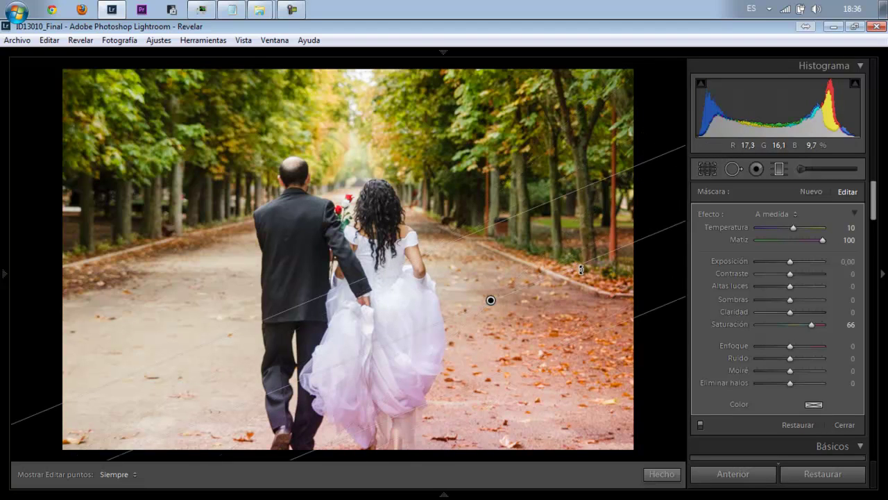
drag(490, 300, 486, 230)
Set the filter to temperature 40 and saturation 94, and finish it.
click(802, 227)
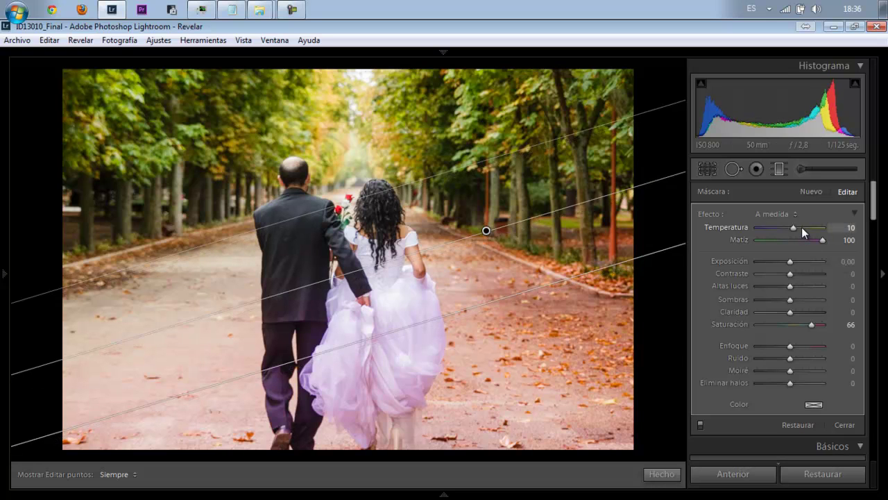
drag(801, 227, 777, 232)
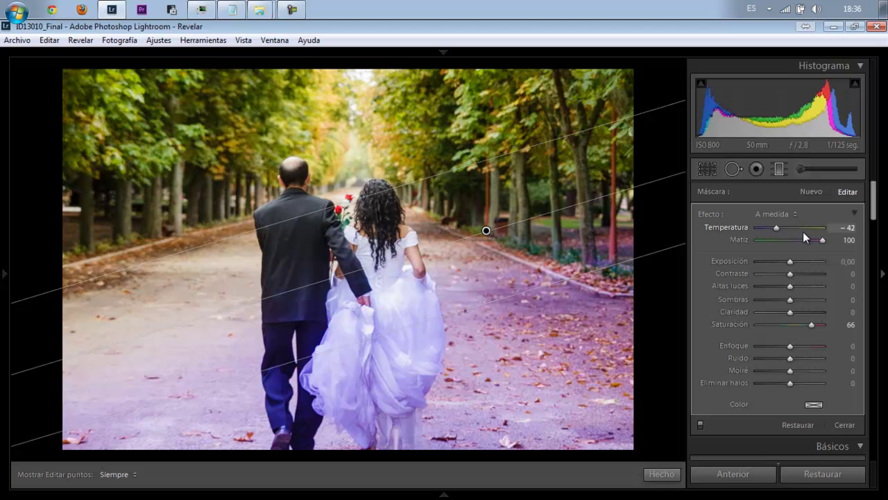
click(803, 230)
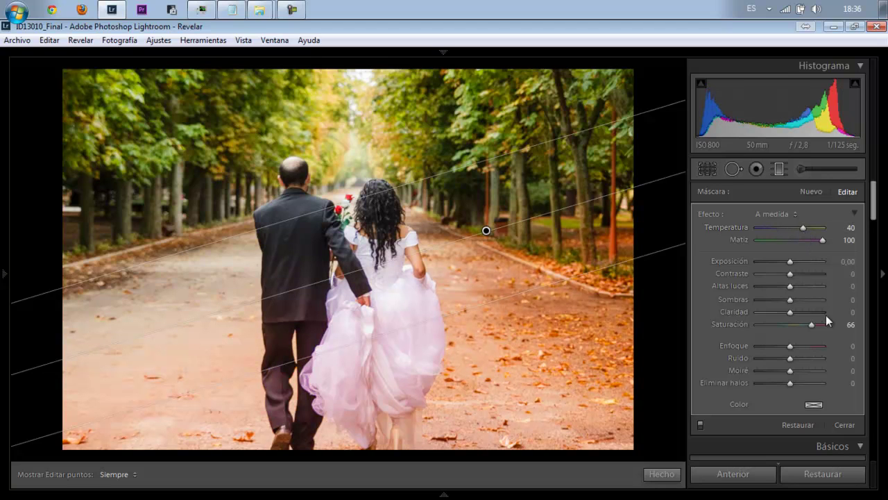
drag(813, 325, 822, 326)
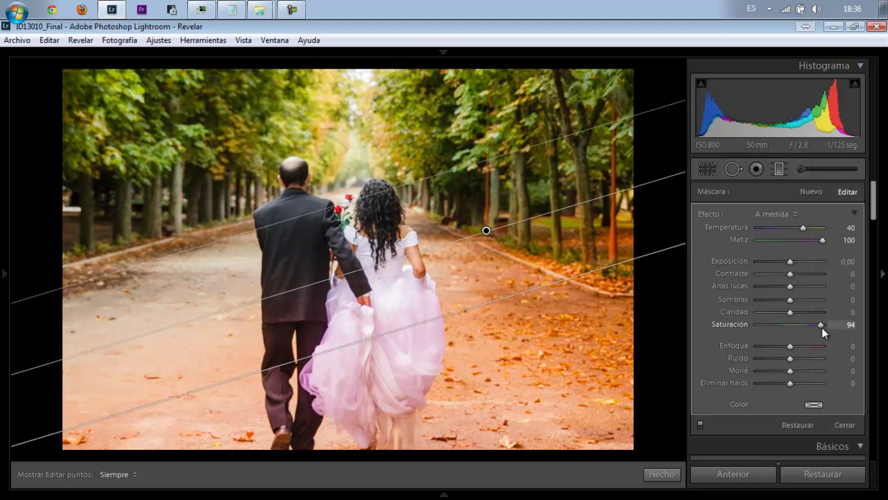
click(668, 474)
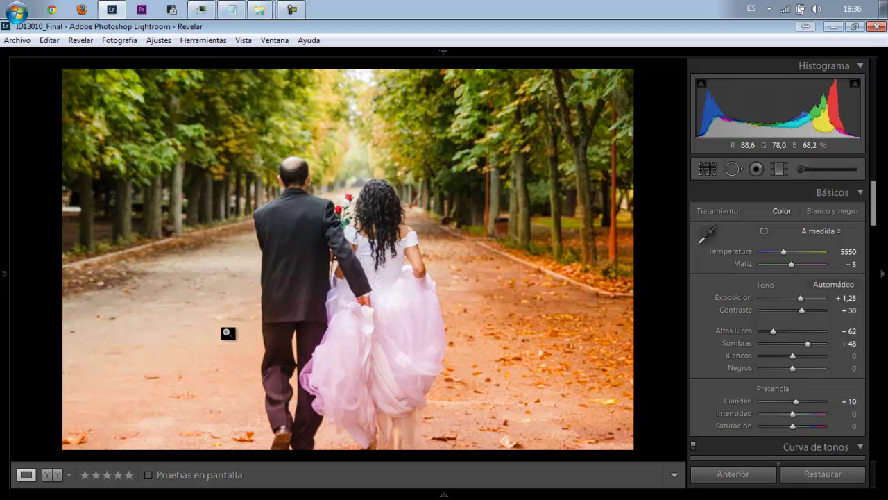
Draw a new graduated filter over the lower-left path, warm, with clarity 0 and high saturation.
click(777, 170)
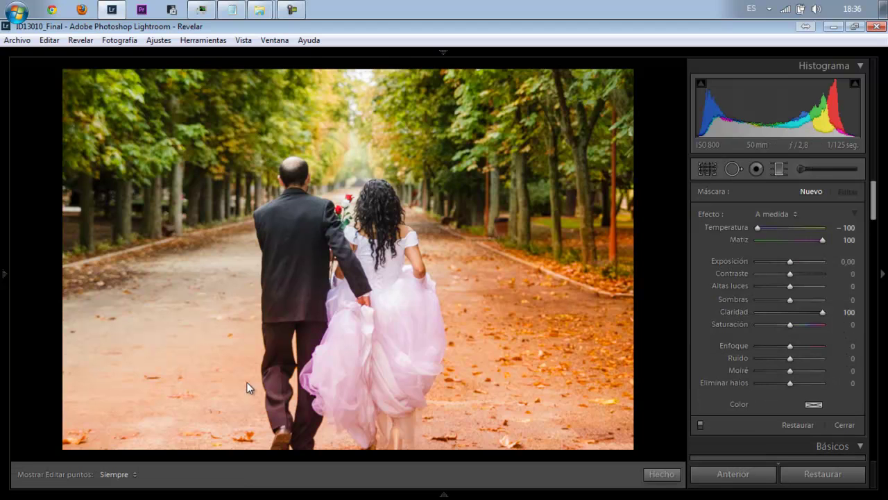
drag(208, 344, 257, 234)
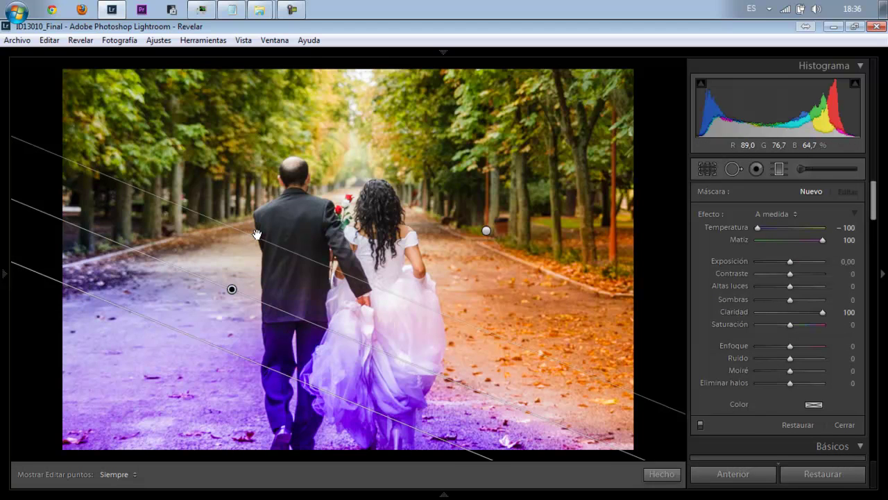
drag(764, 229, 852, 233)
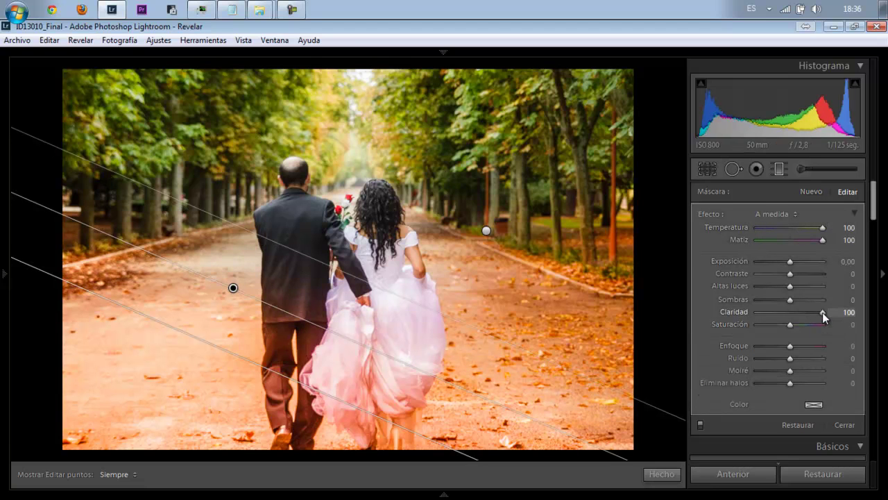
double_click(823, 313)
click(823, 323)
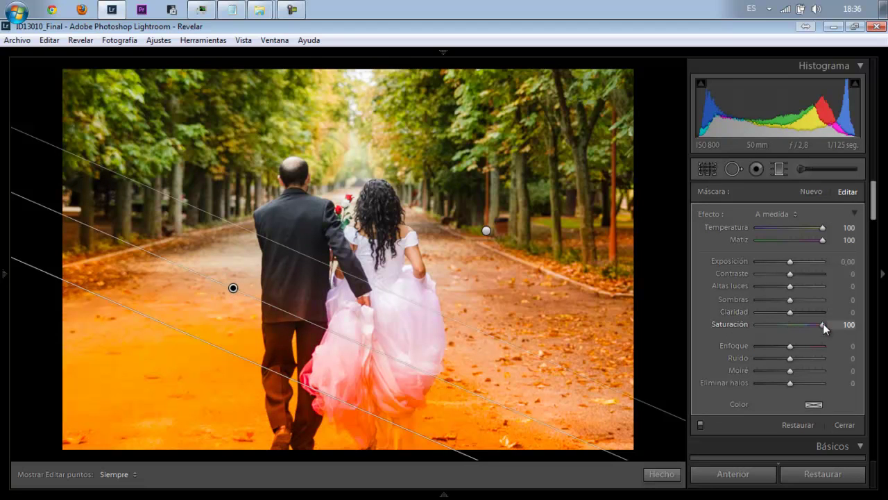
click(807, 230)
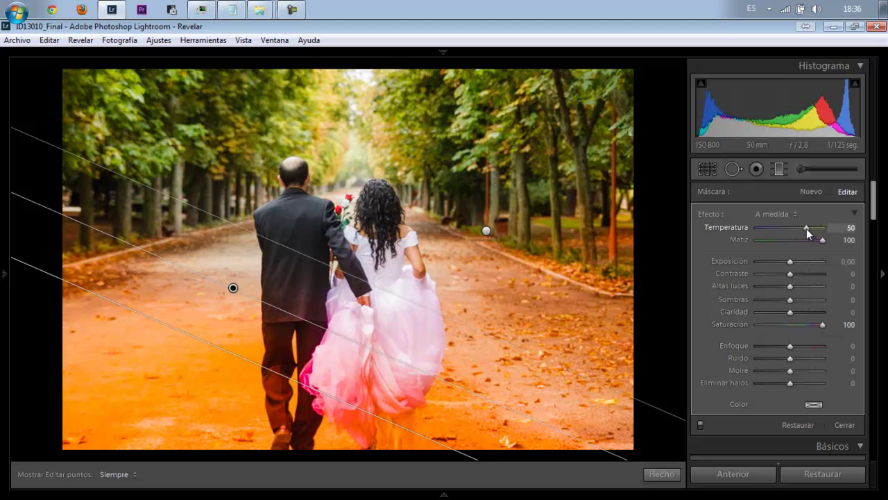
mouse_move(795, 233)
mouse_down()
mouse_move(780, 237)
mouse_move(789, 237)
mouse_up()
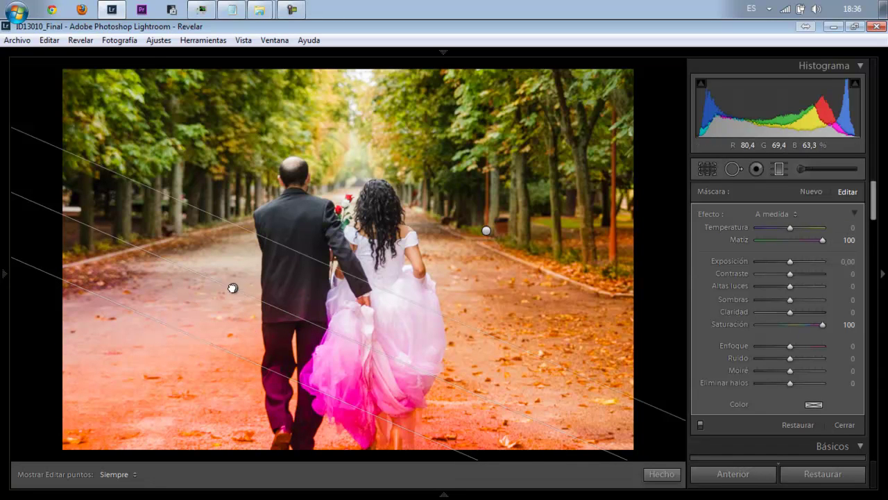
Move the gradient up-left at a steeper angle and set temperature 30.
drag(233, 288, 214, 252)
drag(406, 346, 394, 408)
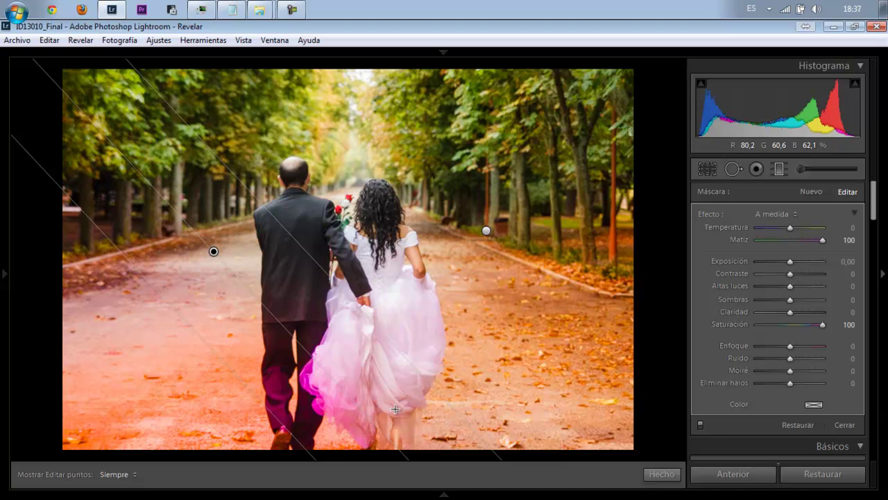
click(805, 229)
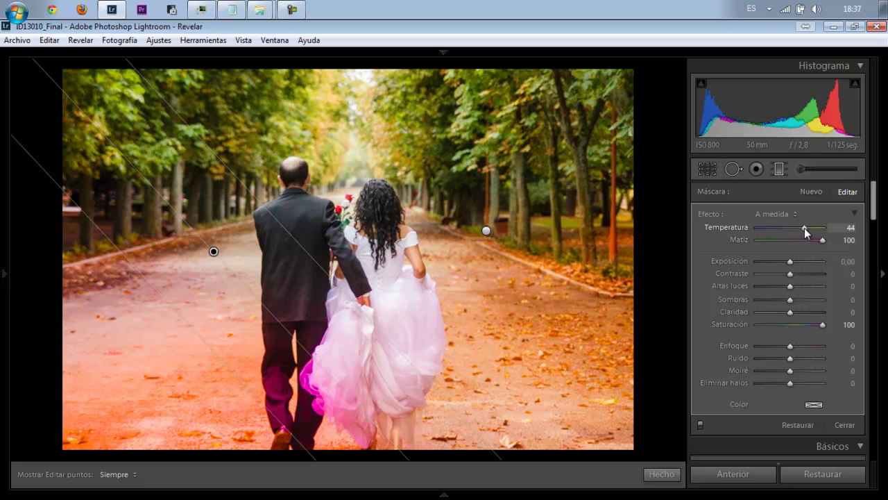
drag(804, 228, 799, 229)
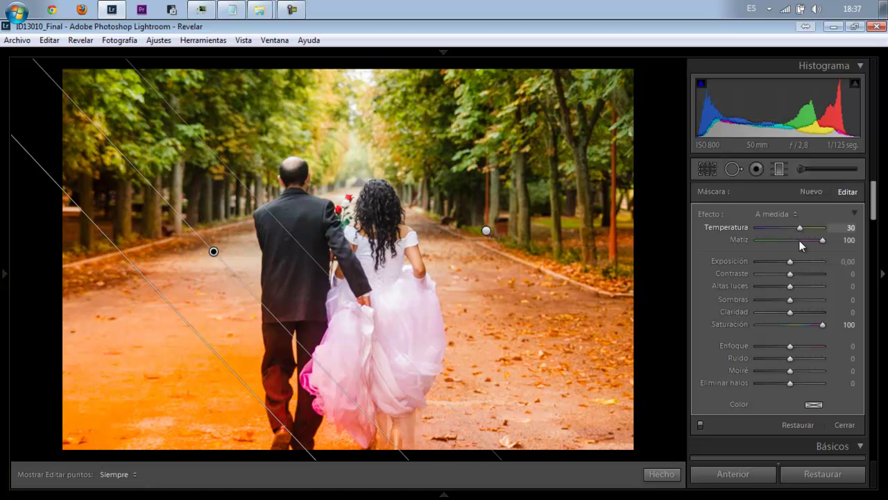
Nudge the gradient up-right and settle tint 74 and saturation 56.
drag(816, 323, 810, 326)
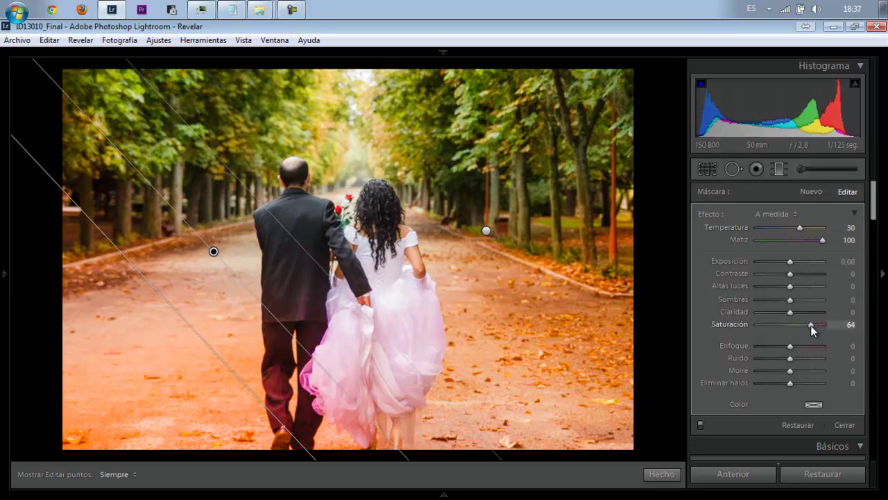
mouse_move(809, 325)
mouse_down()
mouse_move(835, 325)
mouse_move(809, 329)
mouse_up()
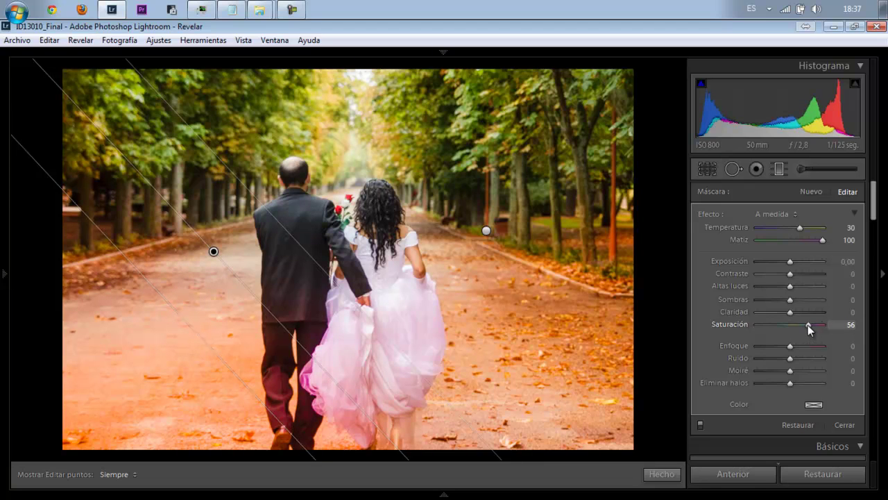
drag(807, 325, 813, 325)
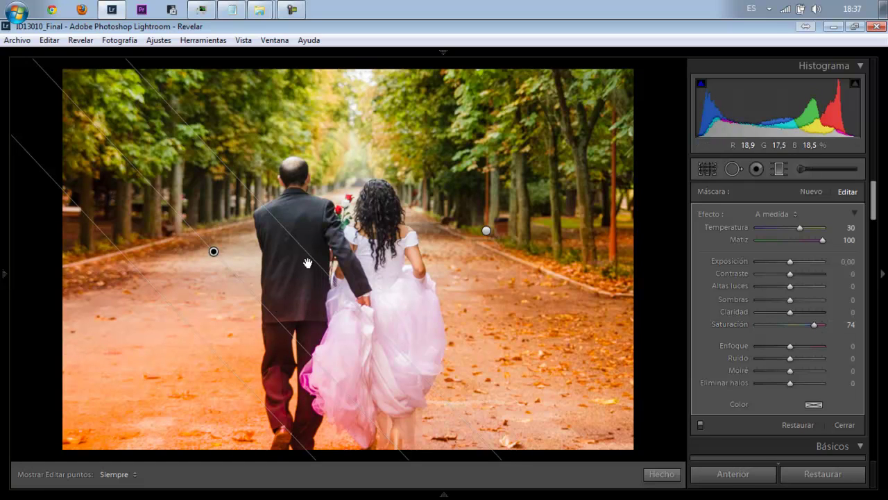
drag(330, 240, 342, 222)
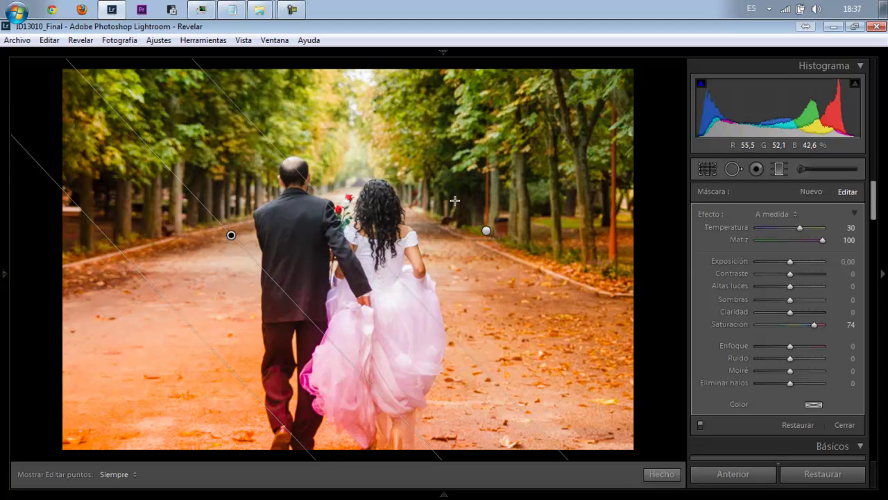
drag(823, 240, 814, 241)
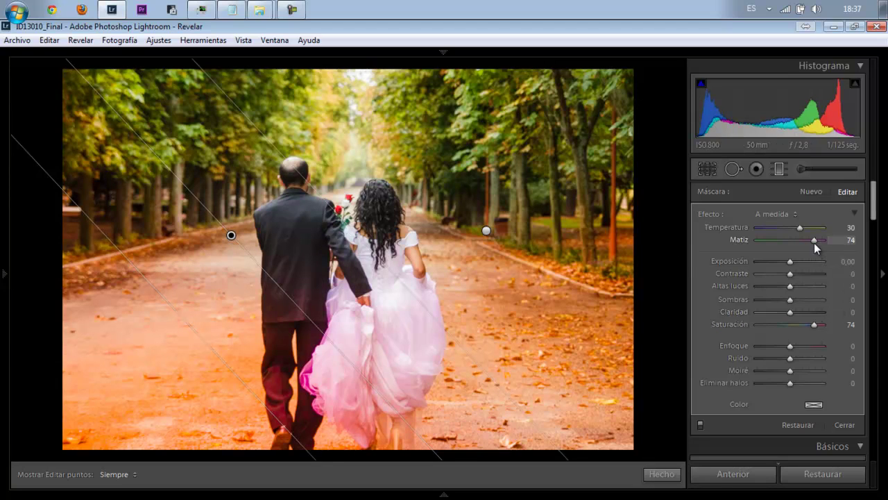
click(809, 324)
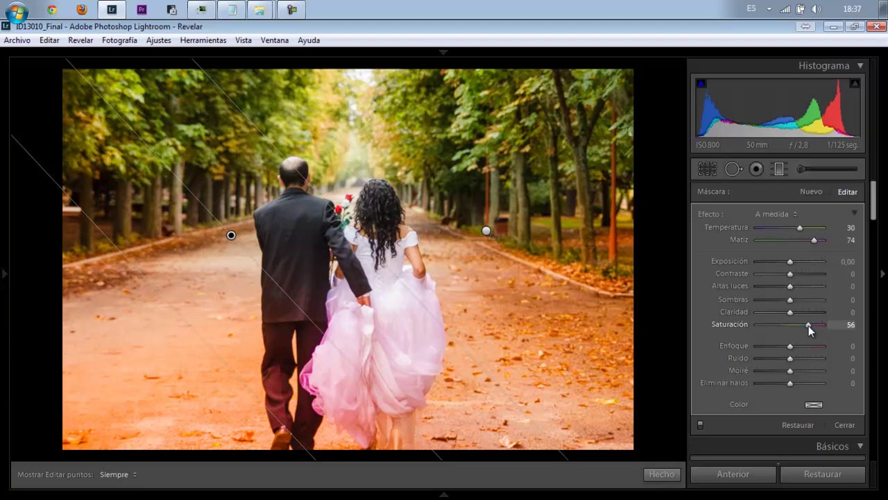
Finish the second graduated filter and brush the upper-left trees with brush size 29,5.
click(657, 474)
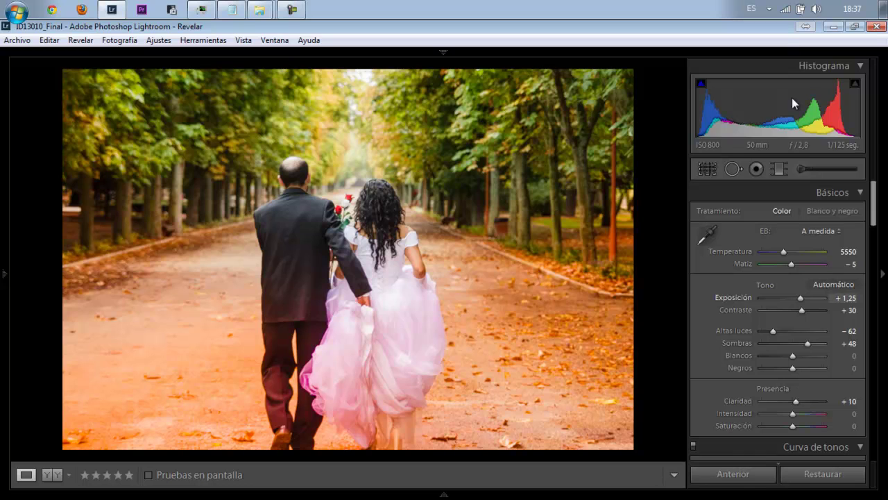
click(801, 170)
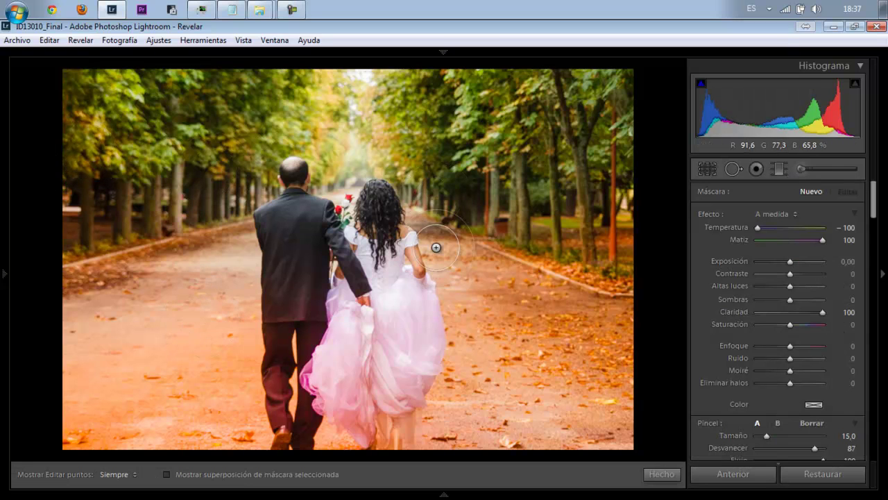
scroll(873, 220, down, 2)
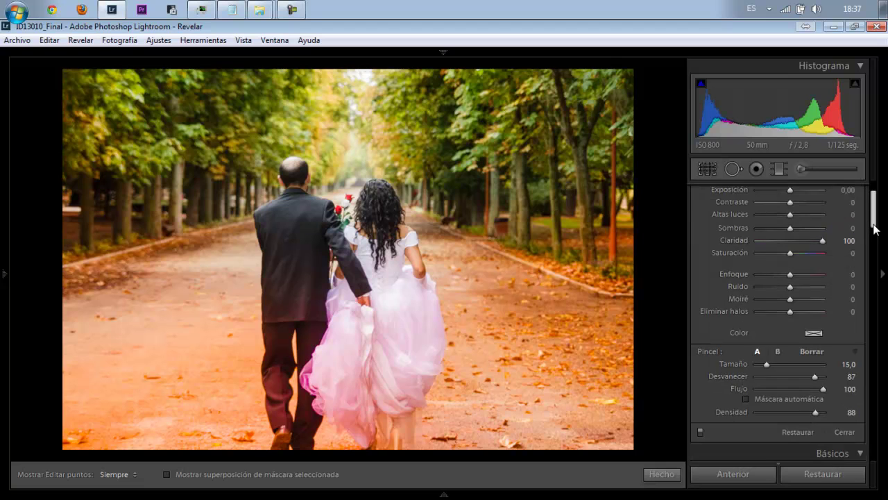
scroll(873, 220, up, 2)
click(778, 436)
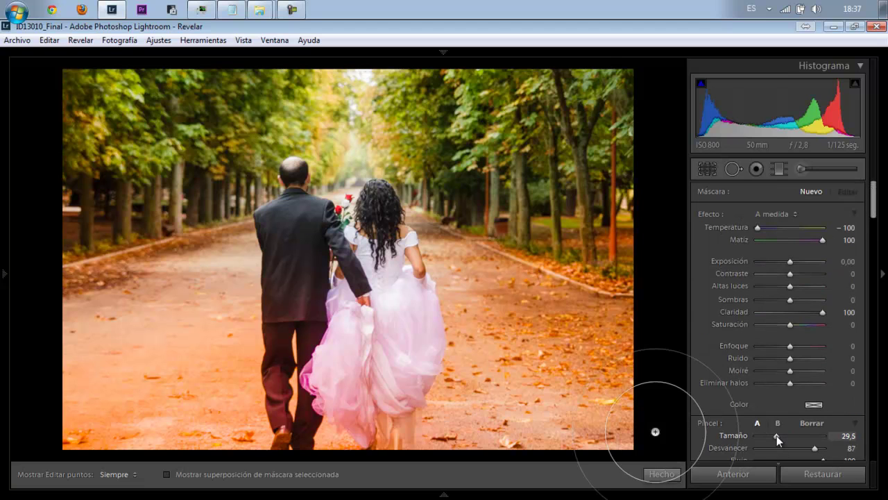
key(h)
drag(141, 105, 184, 124)
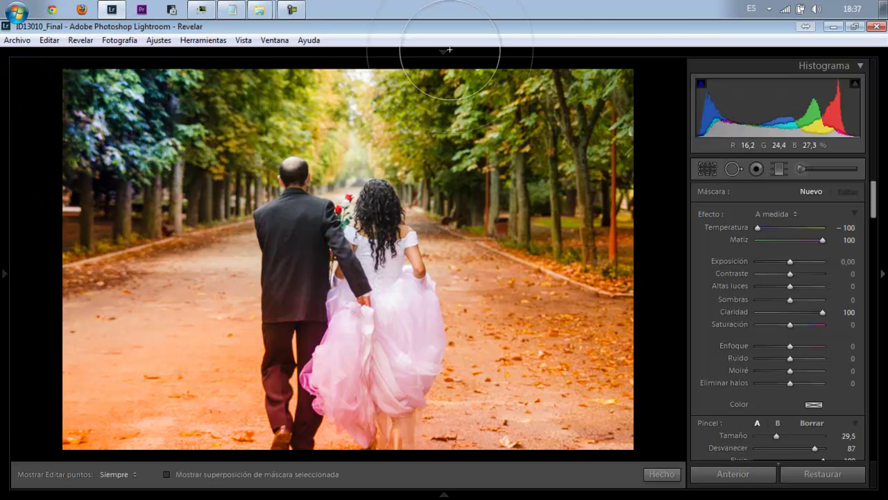
key(h)
Reset the mask temperature, set tint -100, and paint over the left-side trees.
double_click(821, 240)
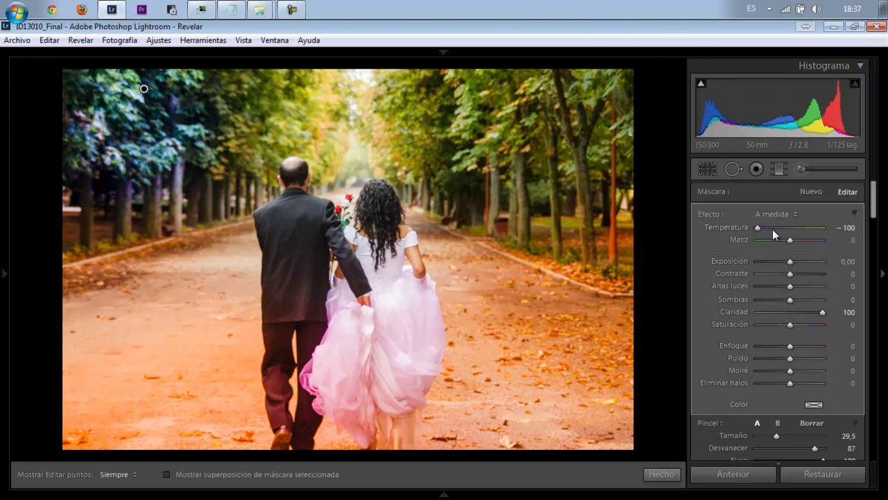
double_click(758, 229)
drag(768, 238, 744, 249)
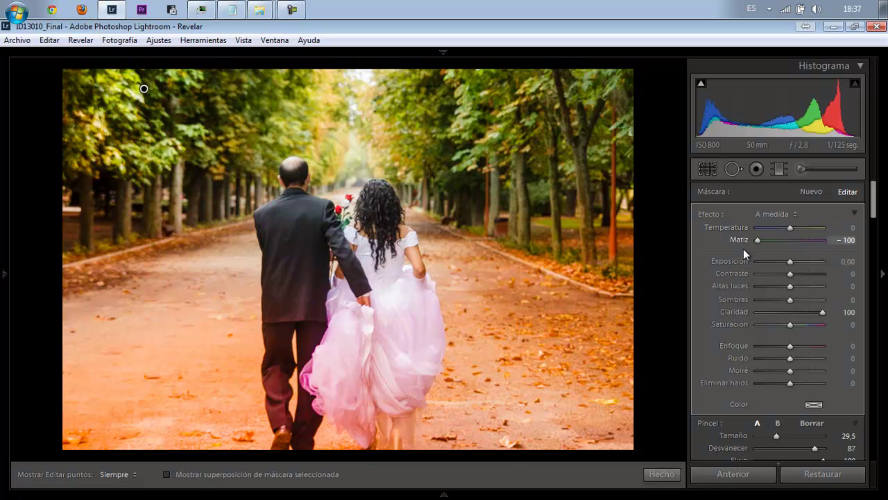
key(h)
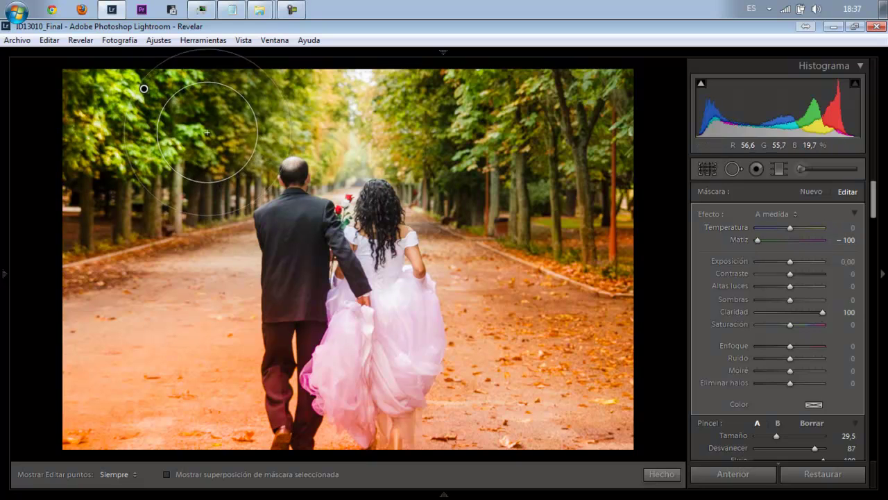
drag(263, 127, 98, 78)
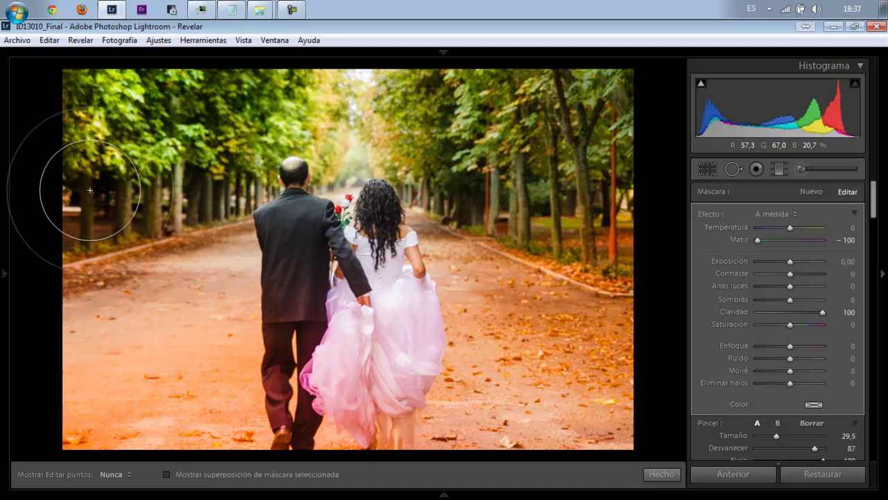
key(h)
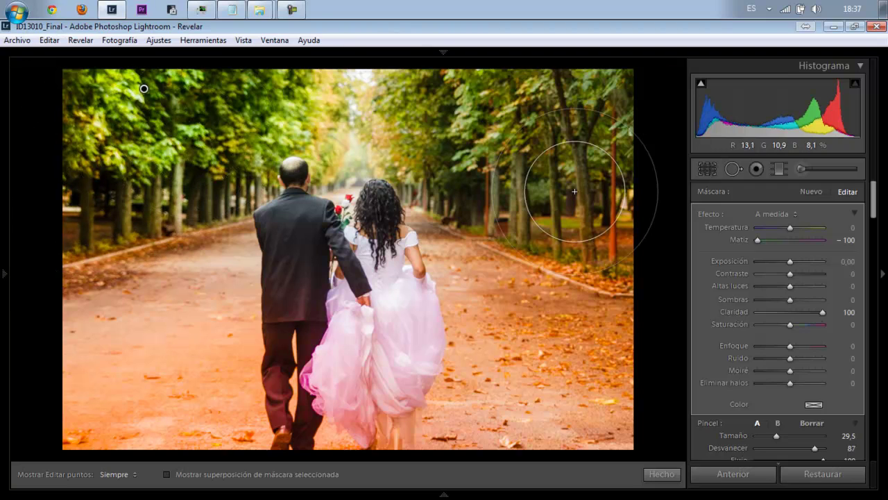
Set mask saturation 46 and clarity 0, then paint over the right-side trees.
drag(809, 326, 805, 327)
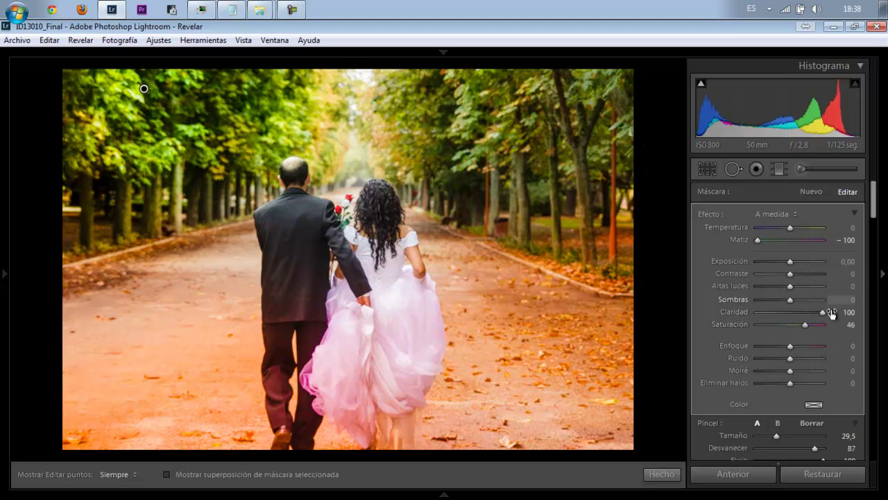
double_click(822, 313)
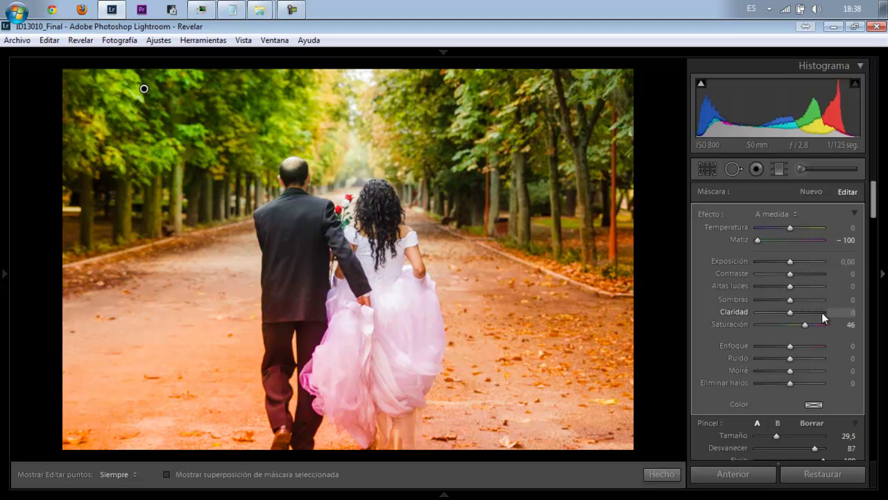
key(h)
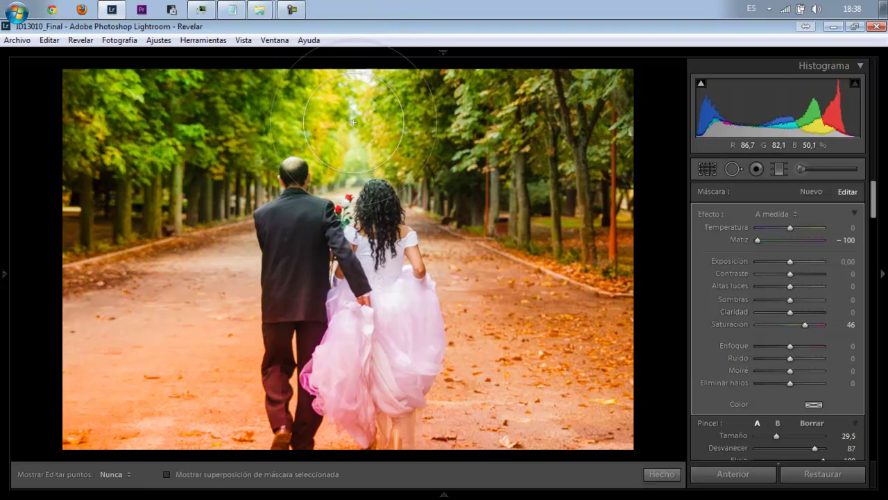
drag(509, 107, 568, 201)
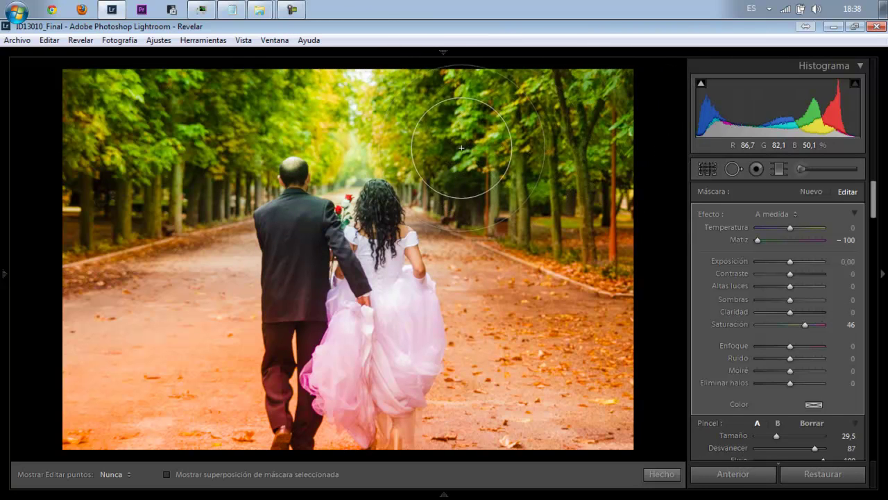
key(h)
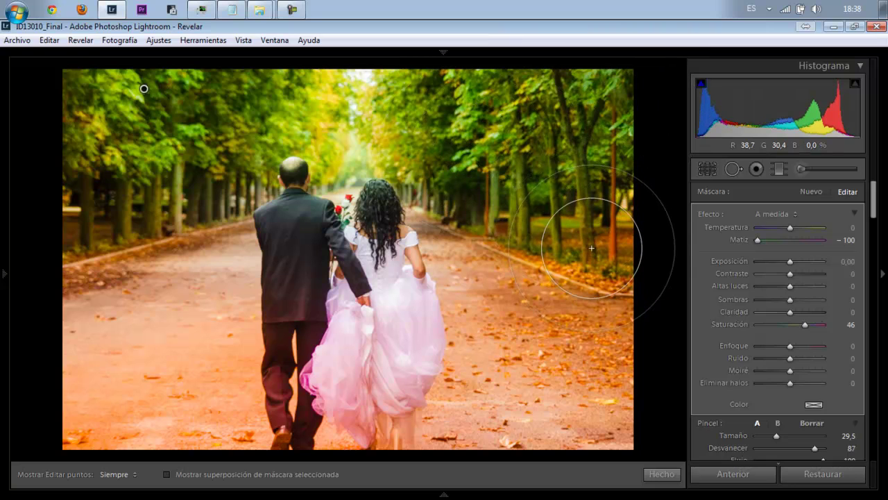
Settle the brushed trees at tint 42 and temperature 42, then finish brushing.
click(806, 240)
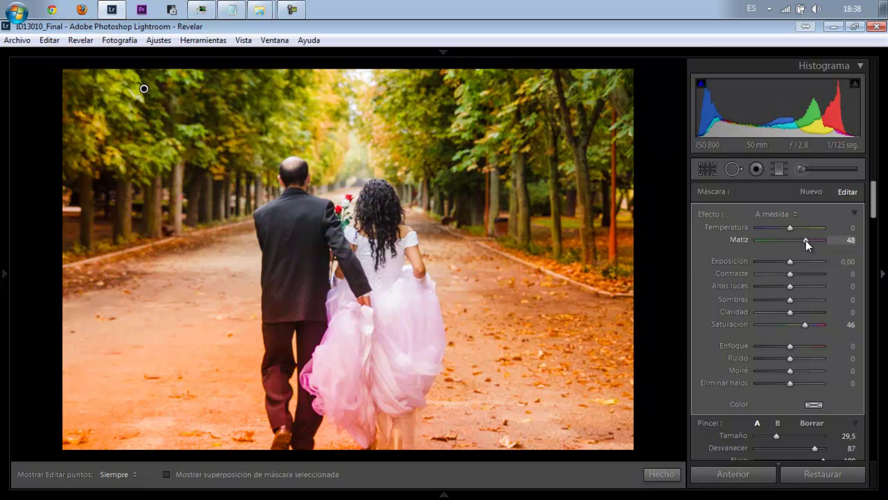
drag(806, 240, 748, 242)
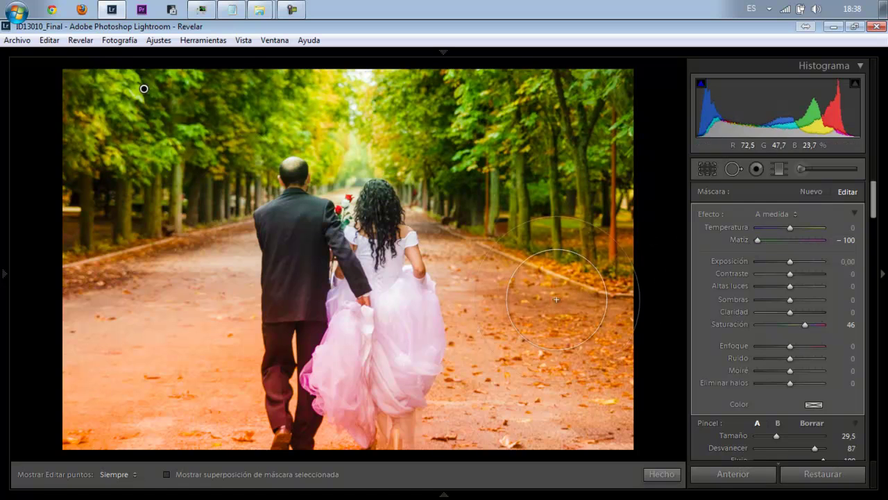
key(h)
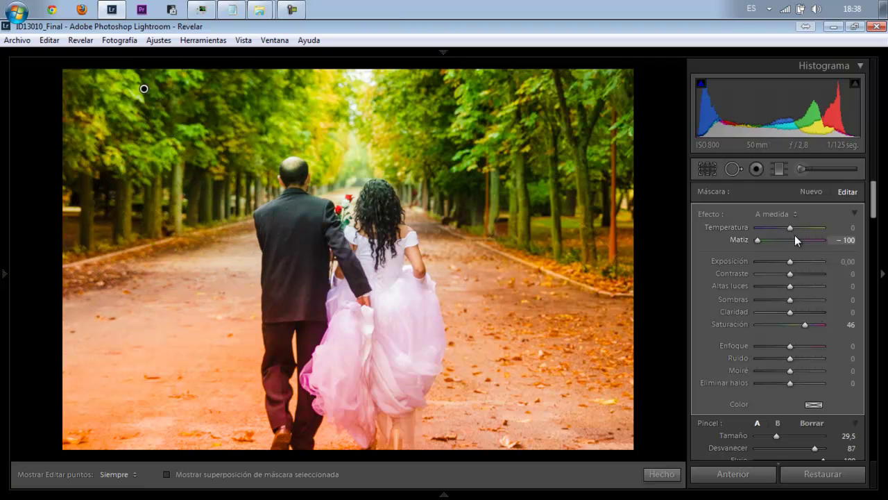
drag(794, 239, 803, 239)
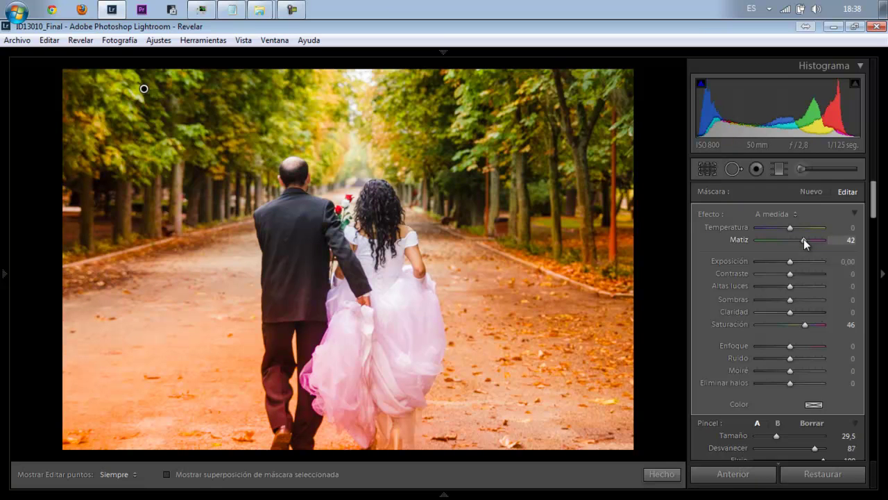
click(804, 228)
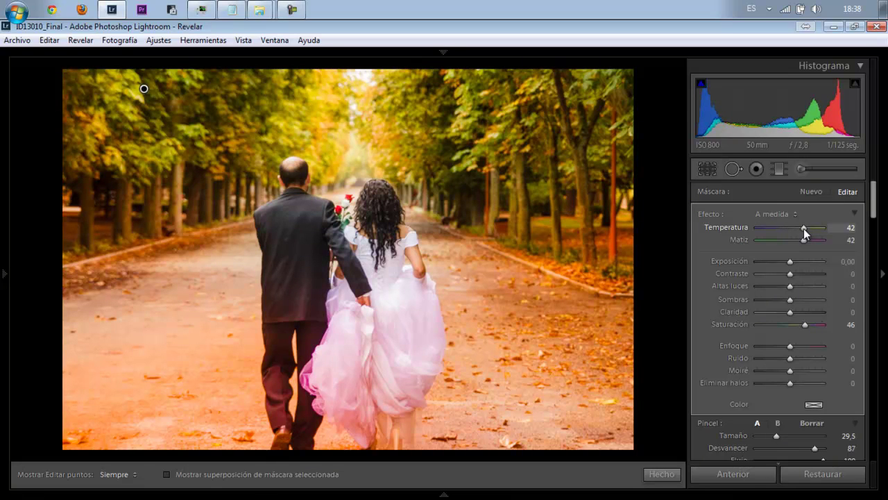
click(663, 474)
Shift the global Tint toward magenta and settle it at +22.
click(807, 265)
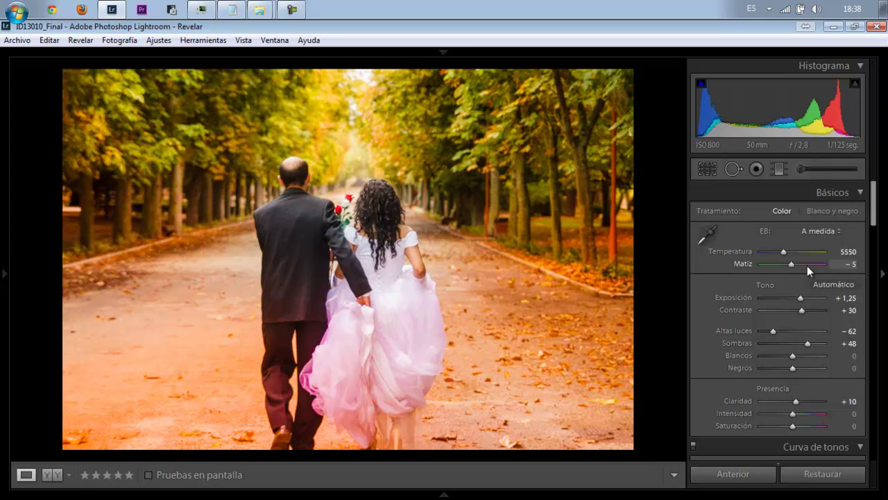
drag(807, 266, 798, 267)
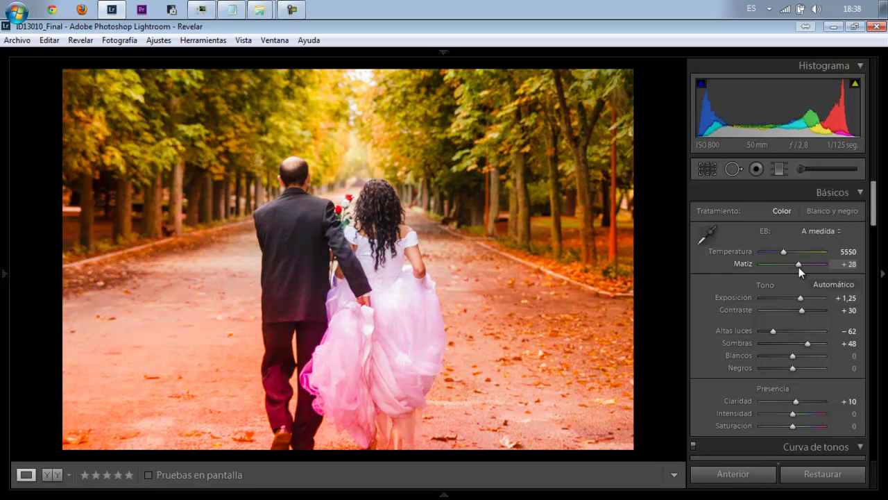
mouse_move(798, 267)
mouse_down()
mouse_move(822, 267)
mouse_move(797, 265)
mouse_up()
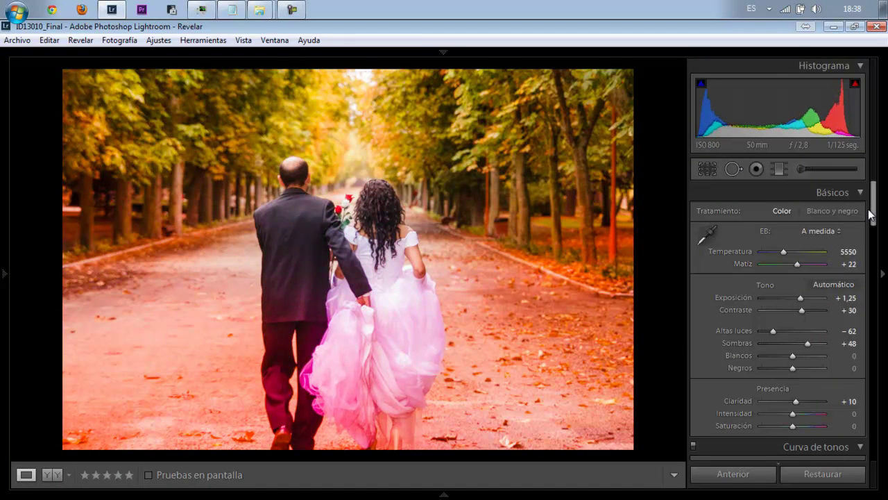
In HSL Saturation, reset Magenta and lower it to −55.
drag(873, 216, 877, 266)
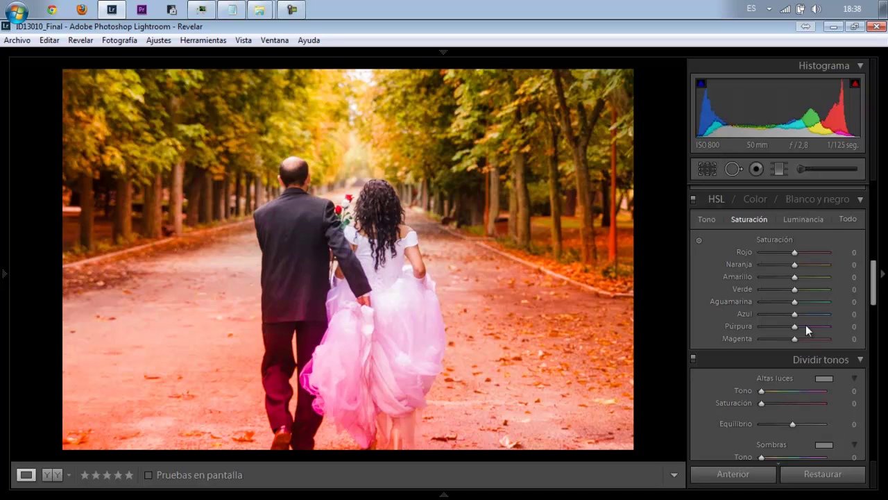
double_click(781, 340)
click(777, 340)
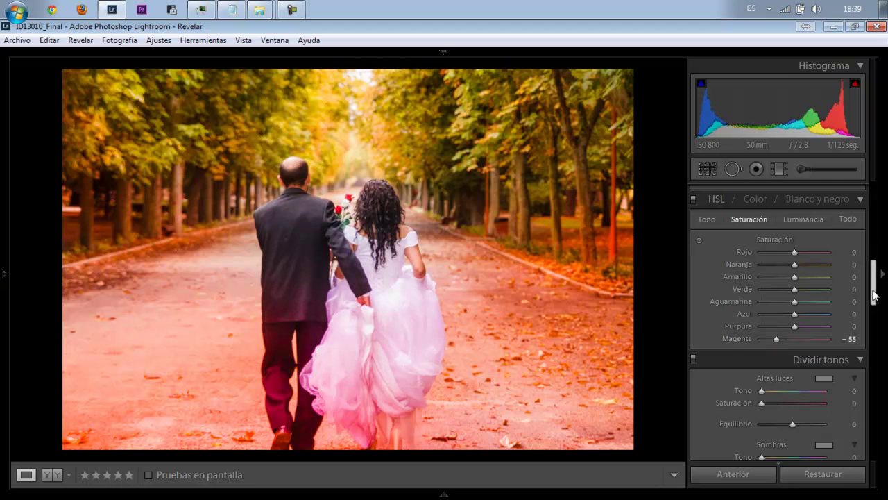
Start a new brush adjustment and paint it over the bride's dress.
click(802, 169)
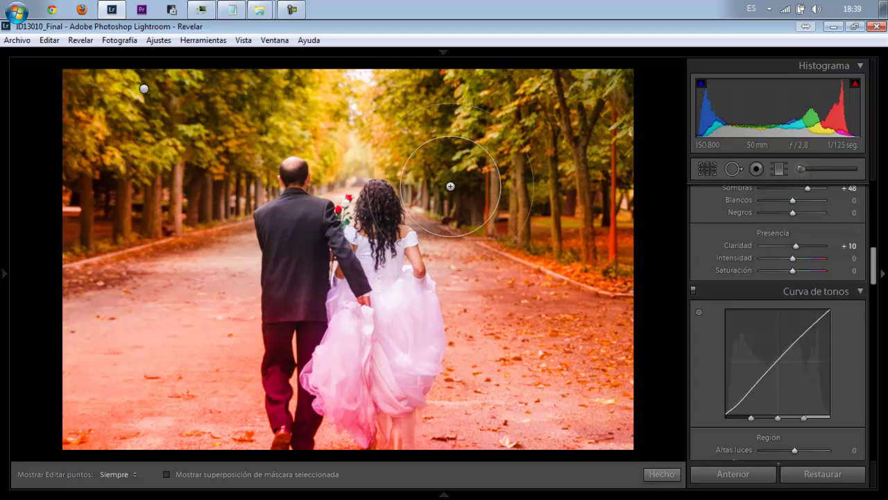
key(h)
mouse_move(390, 318)
mouse_down()
mouse_move(400, 338)
mouse_move(375, 389)
mouse_up()
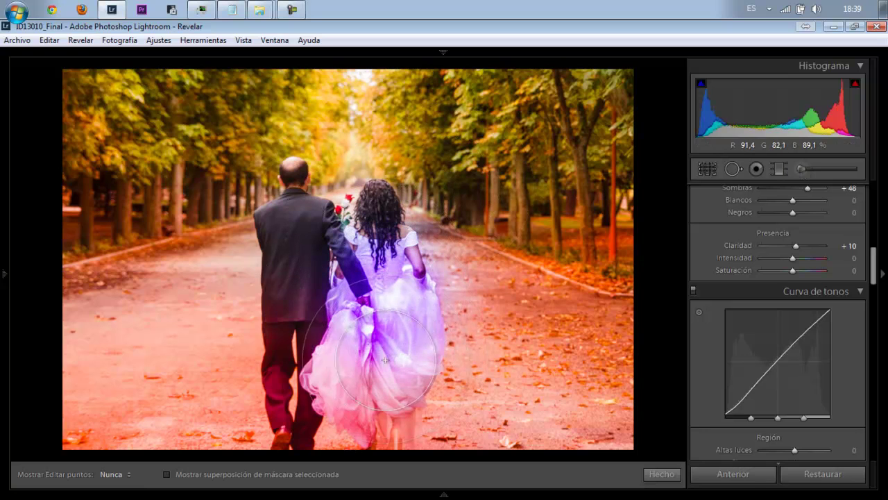
key(h)
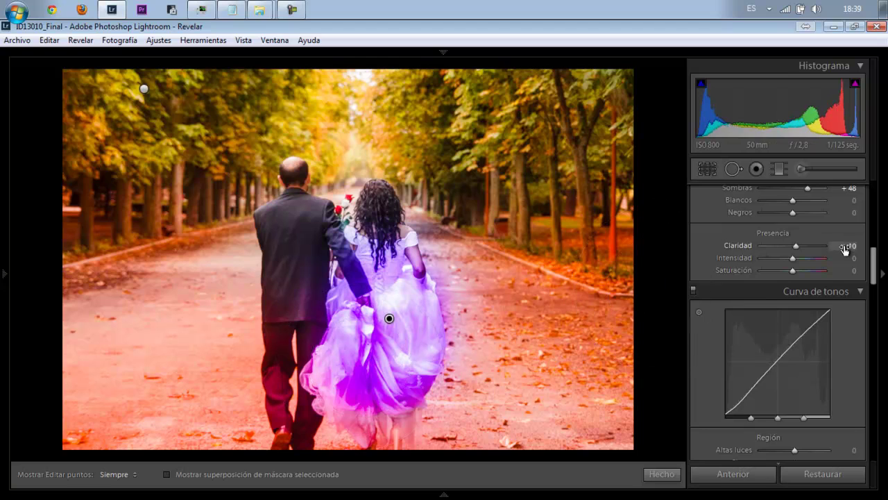
Reset the dress brush's Clarity and set Temperature 30 and Tint 100.
drag(875, 260, 874, 220)
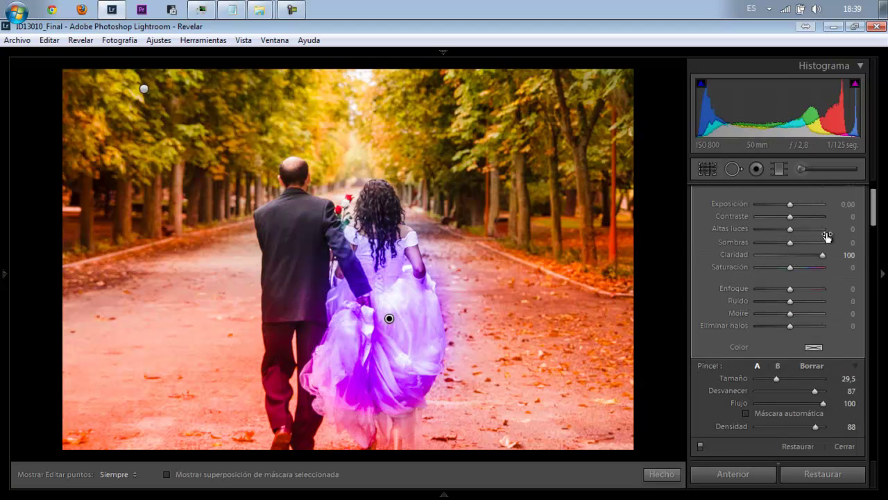
double_click(823, 254)
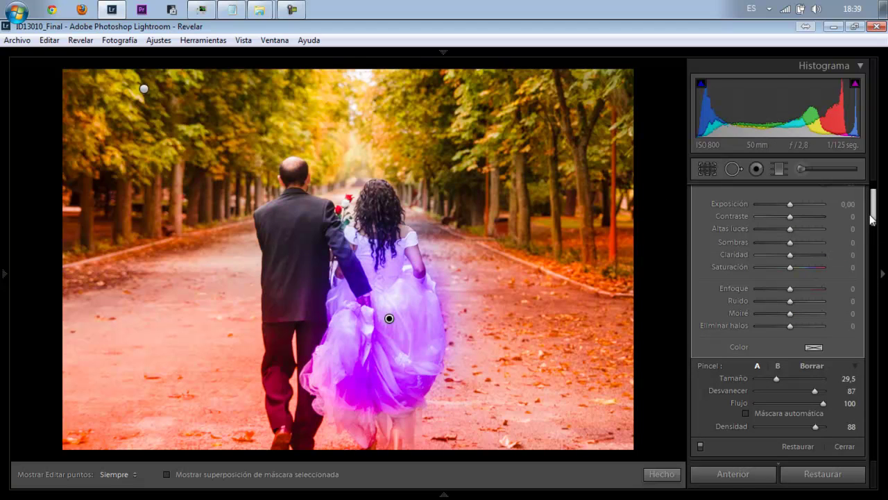
drag(873, 208, 873, 199)
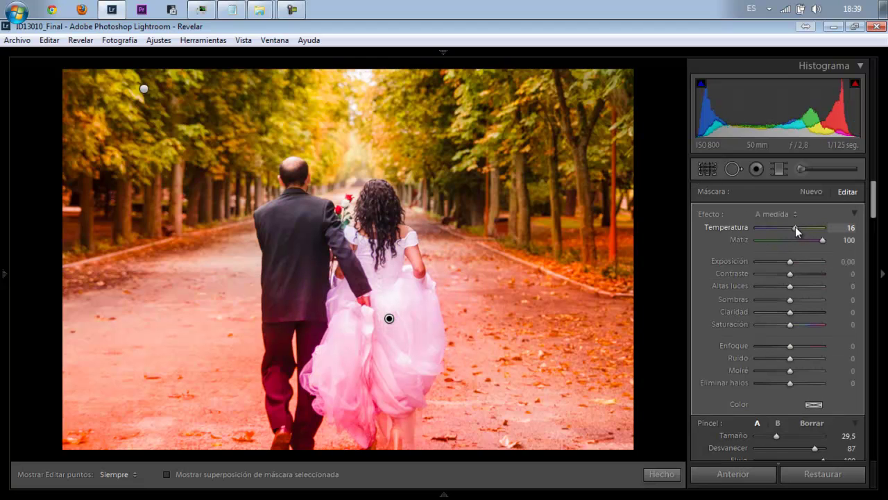
drag(795, 228, 804, 233)
Close brush editing and deepen the global Blacks to −54.
click(664, 476)
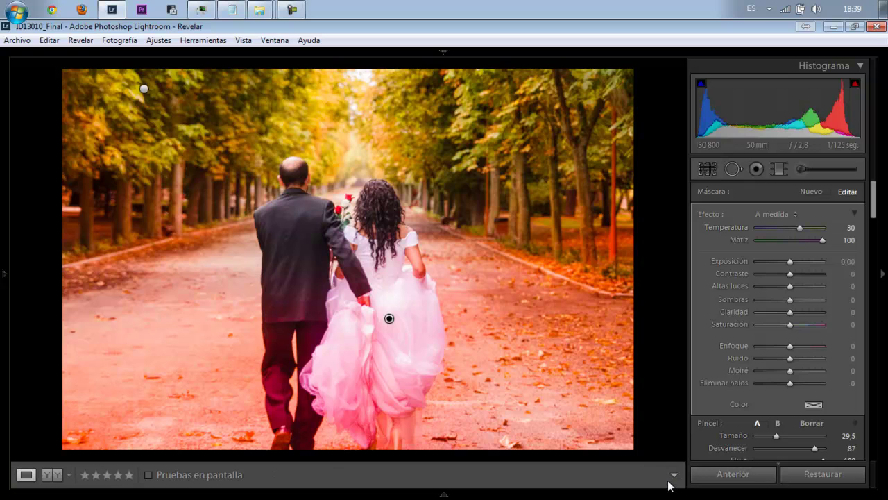
click(783, 368)
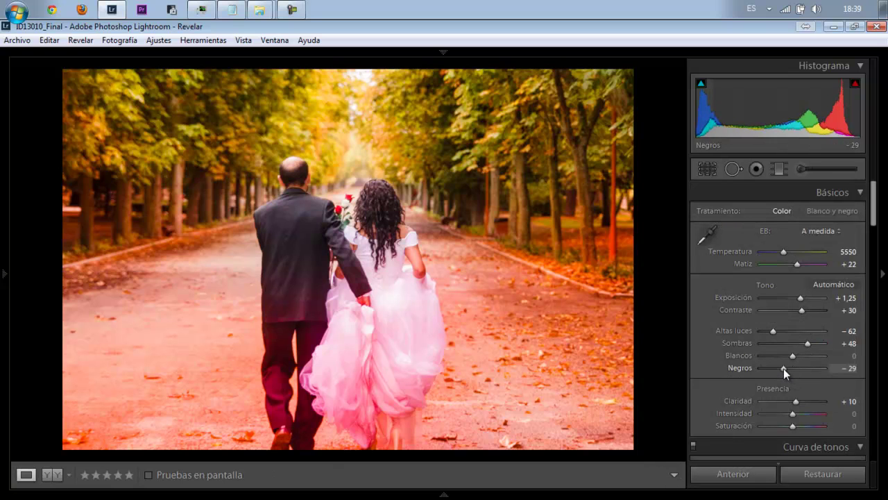
drag(783, 369, 776, 368)
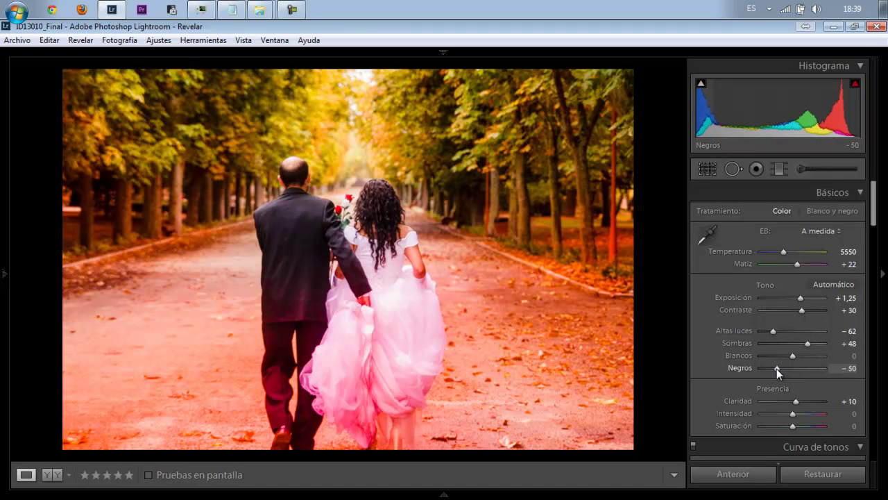
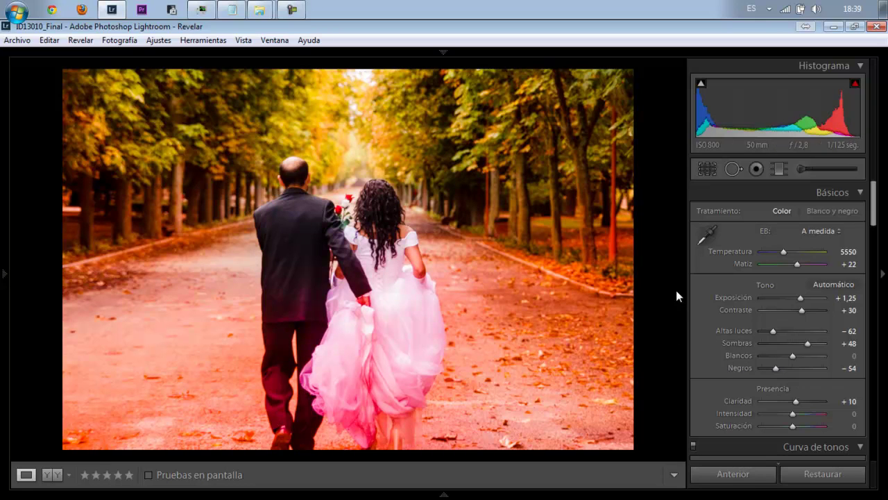
Open the Adjustment Brush showing its existing edit pins and enable Máscara automática.
click(806, 166)
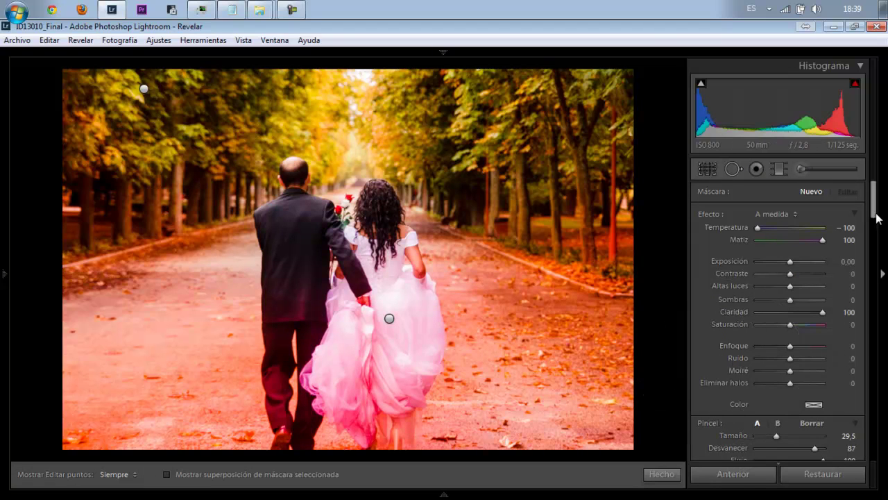
drag(876, 215, 876, 234)
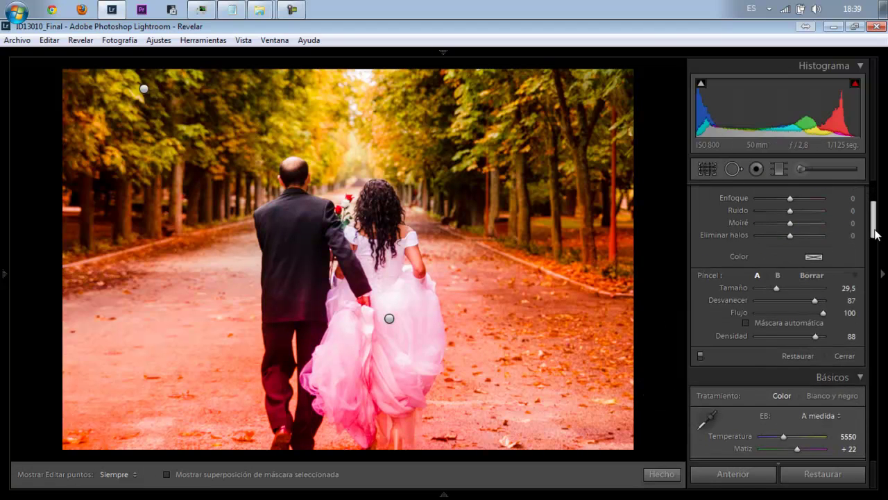
click(744, 323)
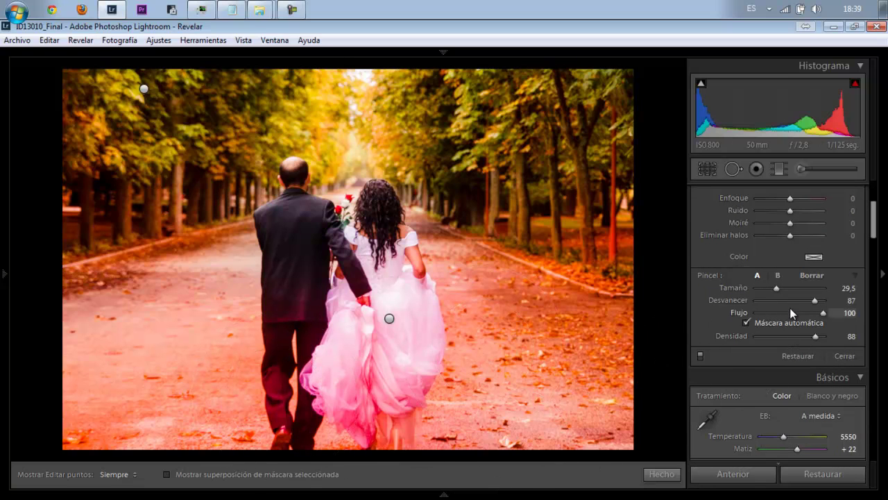
With brush size 15,8 and the mask overlay on, paint over the groom's suit and legs.
drag(776, 289, 768, 289)
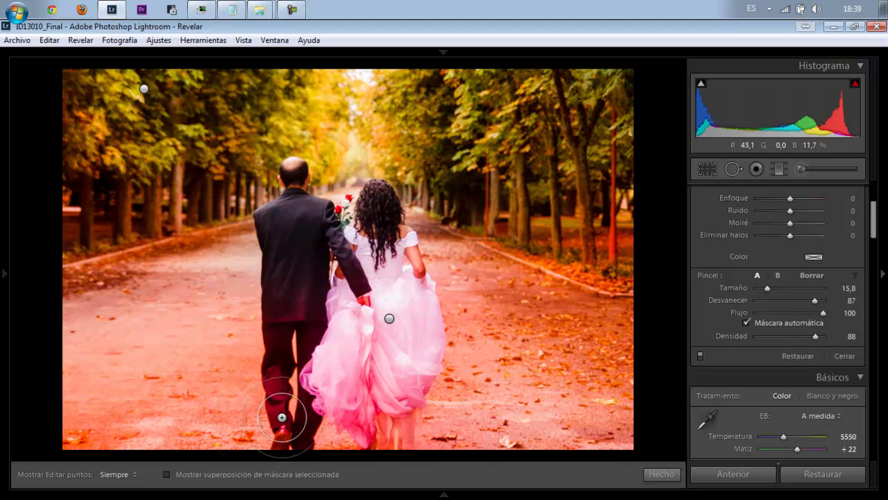
click(166, 474)
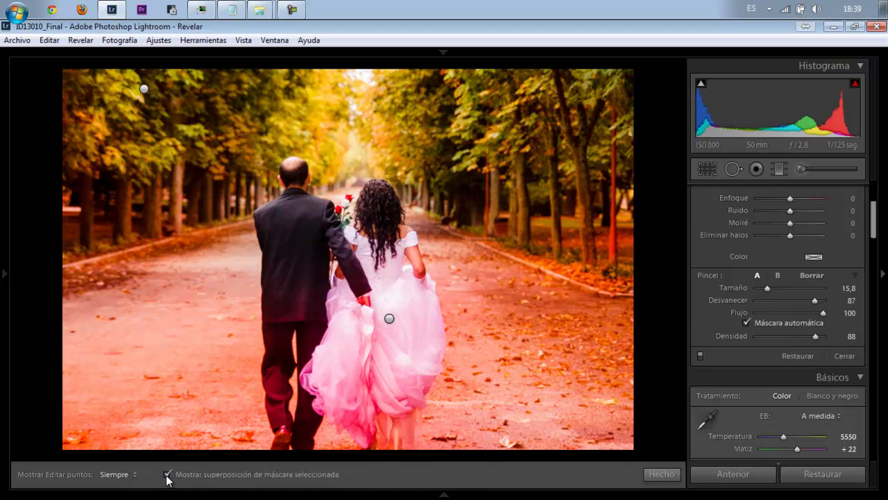
key(h)
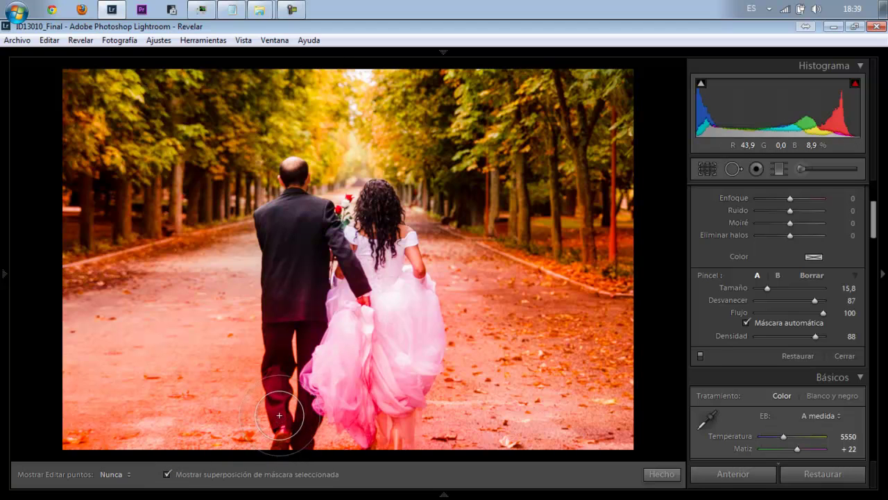
mouse_move(279, 406)
mouse_down()
mouse_move(289, 243)
mouse_move(305, 326)
mouse_up()
key(h)
key(h)
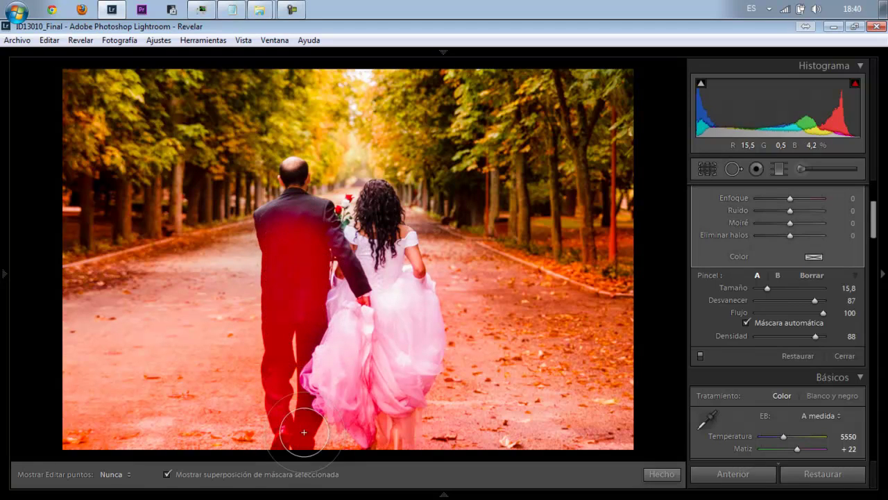
key(h)
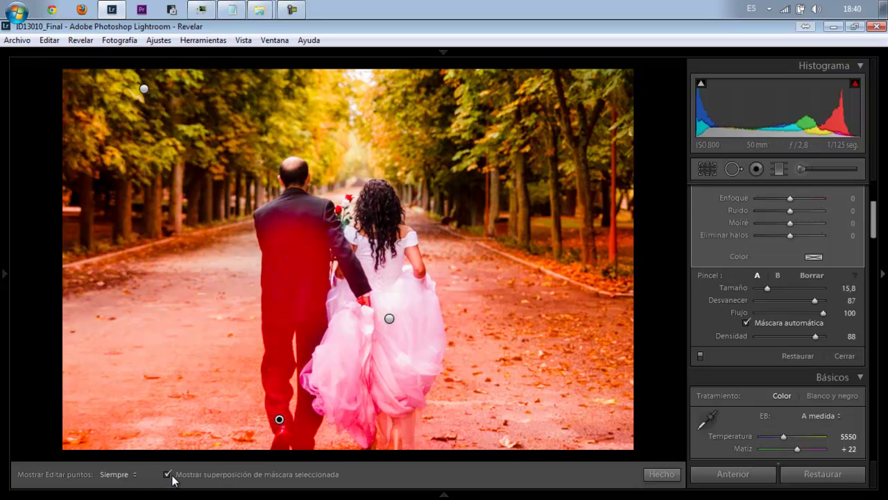
Hide the mask overlay and reset the suit mask's tint, temperature and clarity to zero.
click(167, 474)
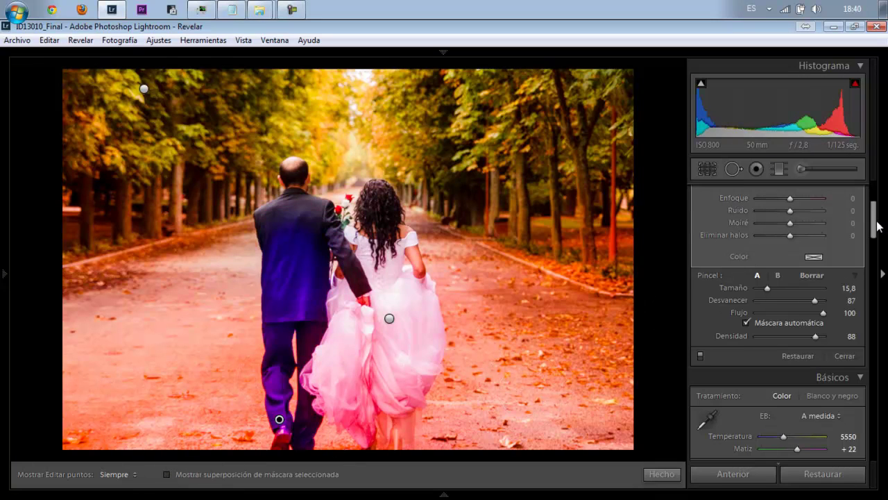
drag(875, 219, 875, 189)
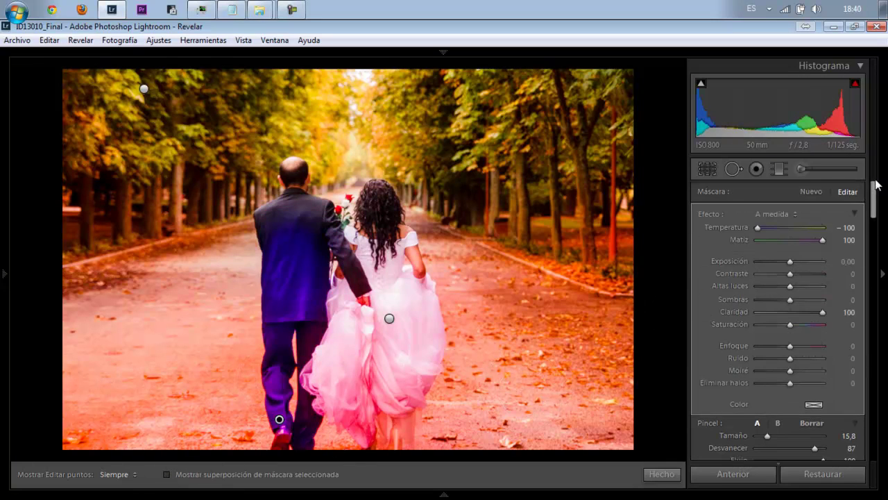
double_click(823, 240)
double_click(758, 228)
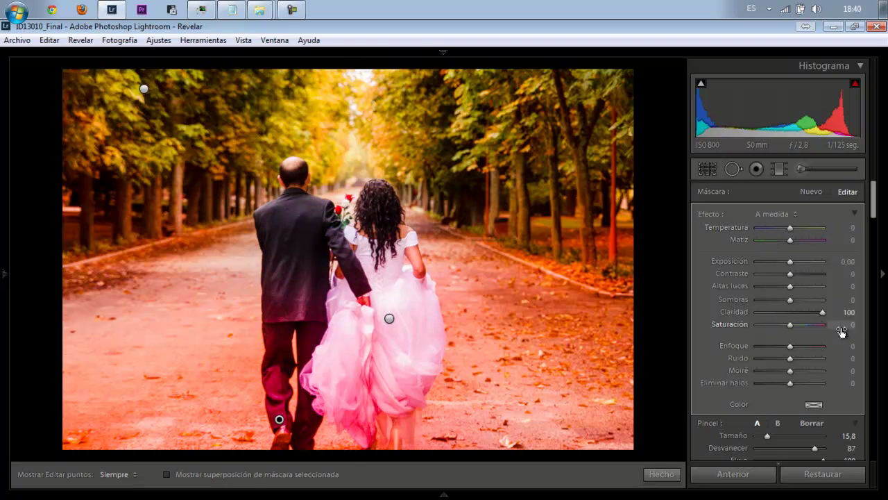
double_click(823, 312)
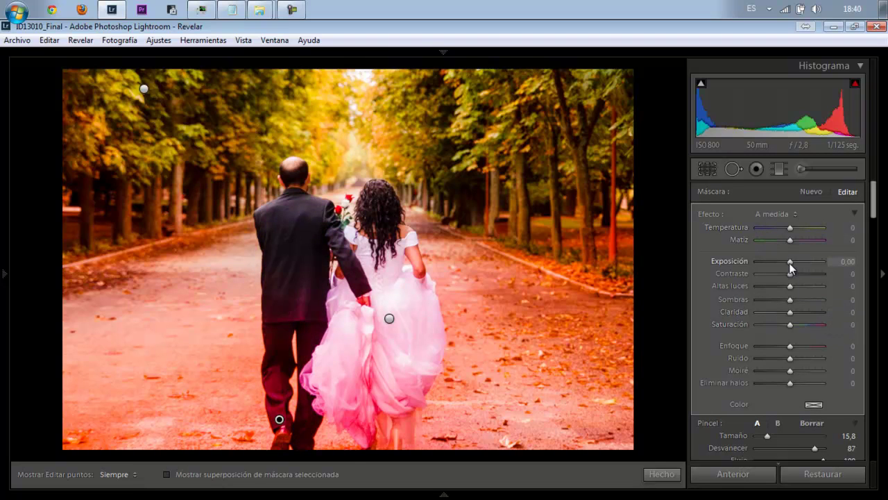
Darken the suit mask to Exposición −1,68 and Saturación −60.
mouse_move(791, 268)
mouse_down()
mouse_move(746, 264)
mouse_move(769, 265)
mouse_up()
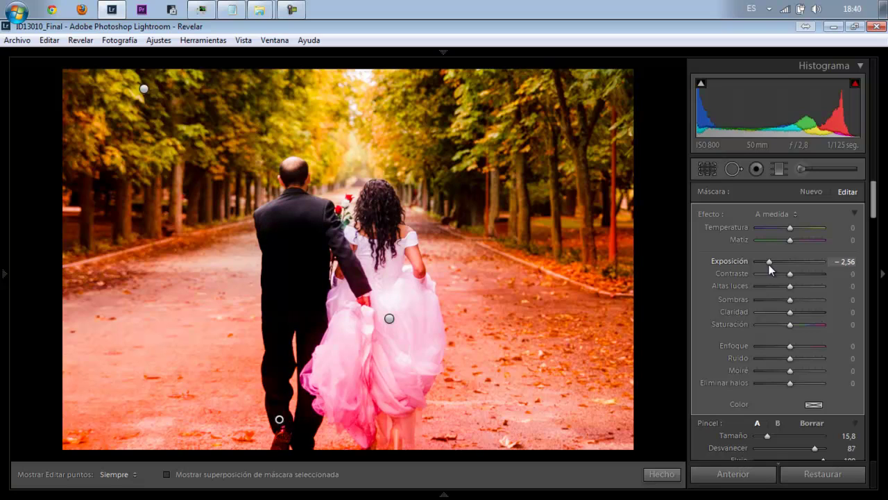
click(770, 326)
drag(771, 261, 779, 261)
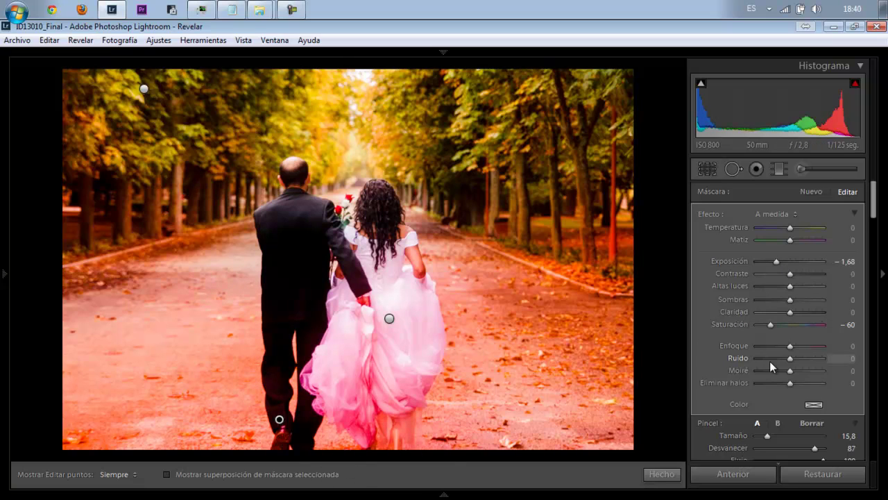
Finish the suit mask and paint a new brush mask over the far end of the road.
click(662, 474)
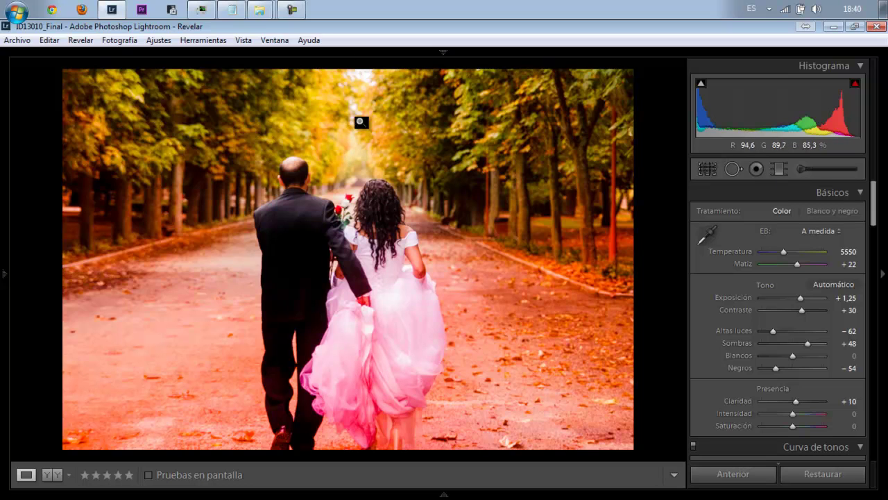
click(803, 166)
key(h)
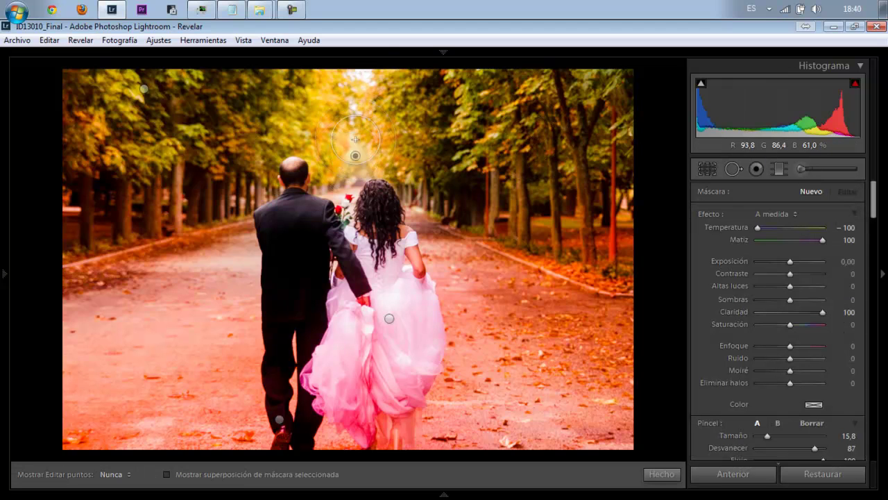
mouse_move(357, 160)
mouse_down()
mouse_move(357, 76)
mouse_move(356, 189)
mouse_up()
Clear the far-road mask's clarity and raise its saturation.
key(h)
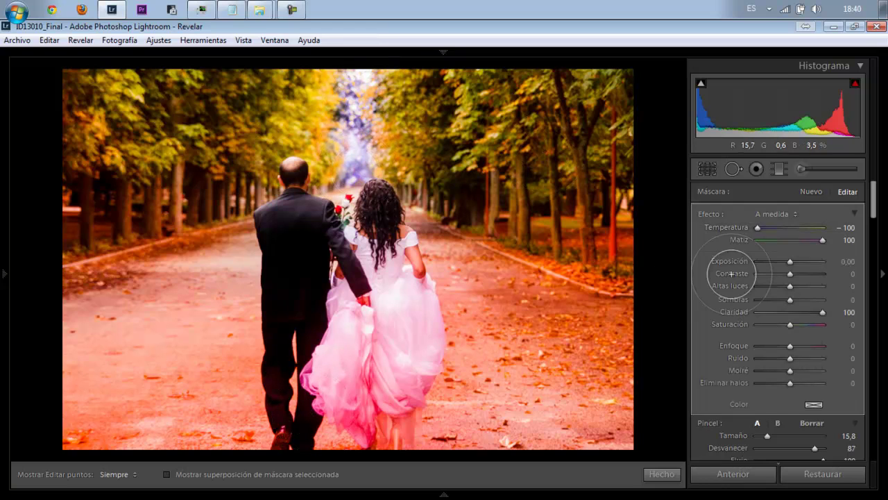
click(799, 228)
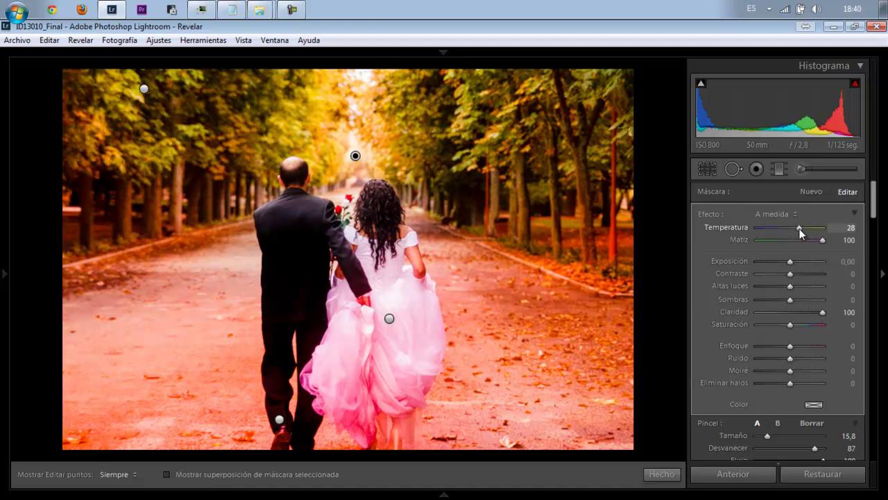
drag(839, 227, 795, 230)
double_click(824, 313)
click(813, 324)
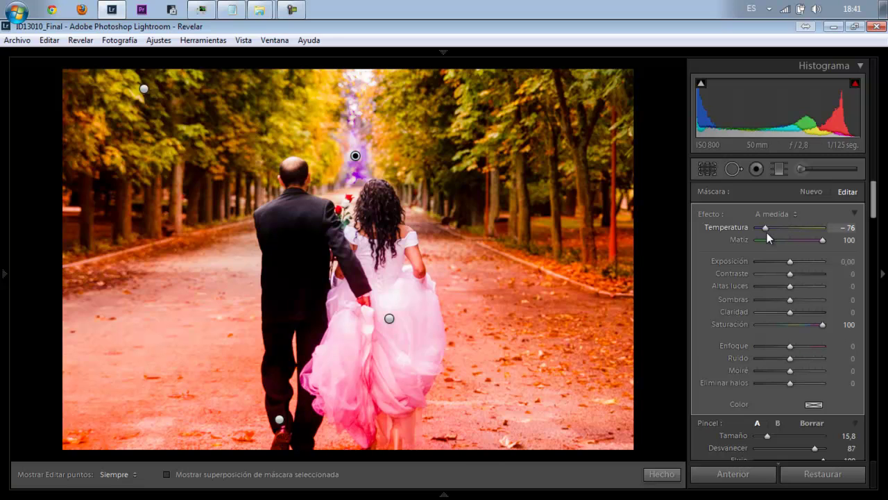
Set the far-road mask's tint to 100 and cool its temperature to about −38.
drag(767, 233, 859, 253)
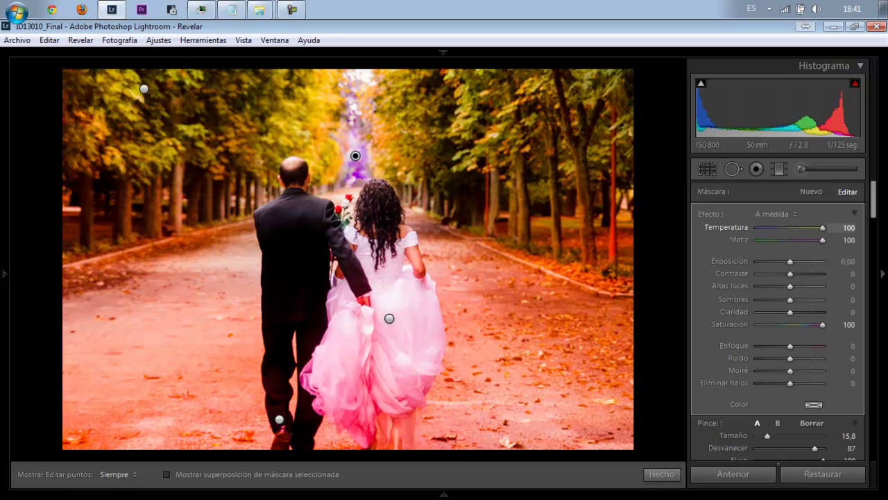
click(773, 239)
drag(786, 240, 829, 240)
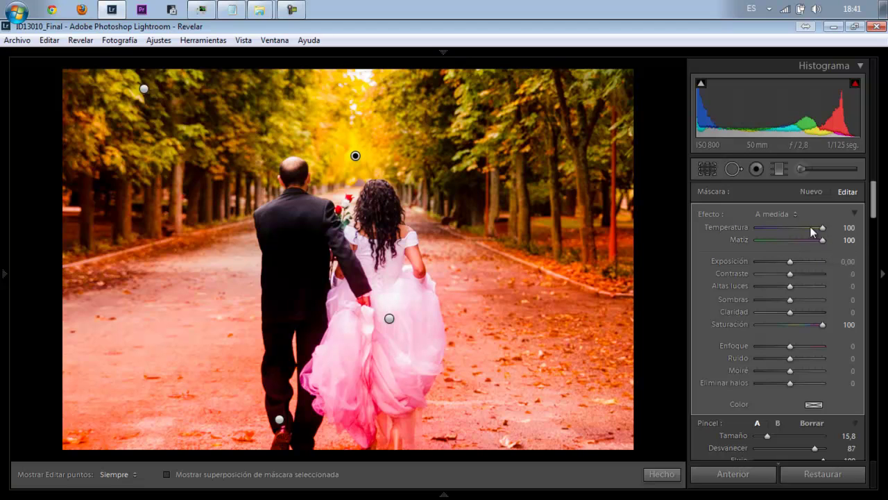
click(798, 227)
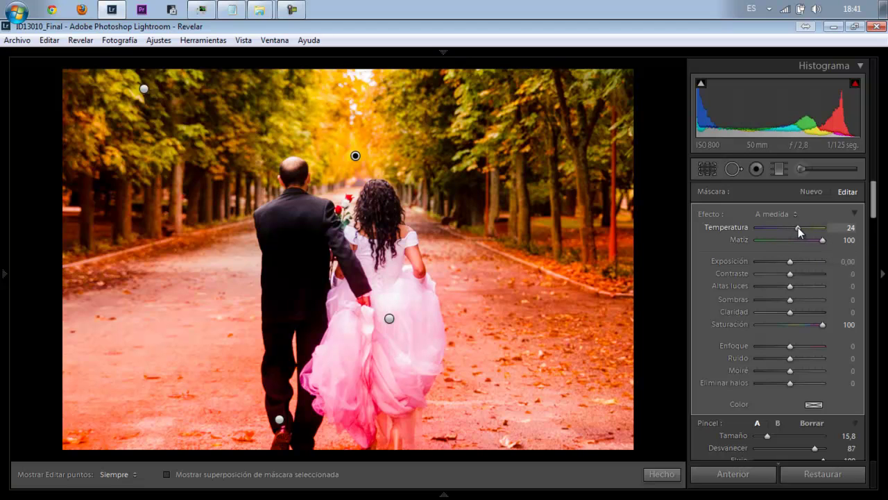
drag(798, 227, 770, 231)
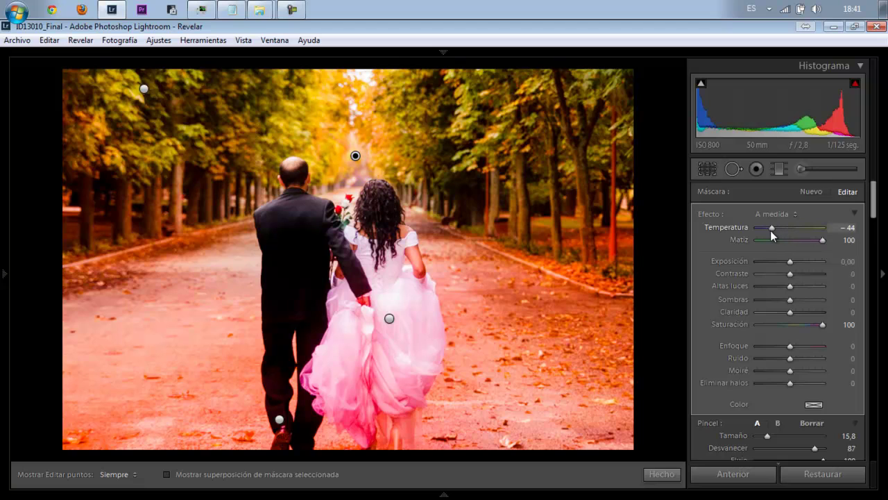
drag(771, 230, 778, 231)
Finish the road mask and draw a graduated filter inward from the photo's left edge.
click(662, 474)
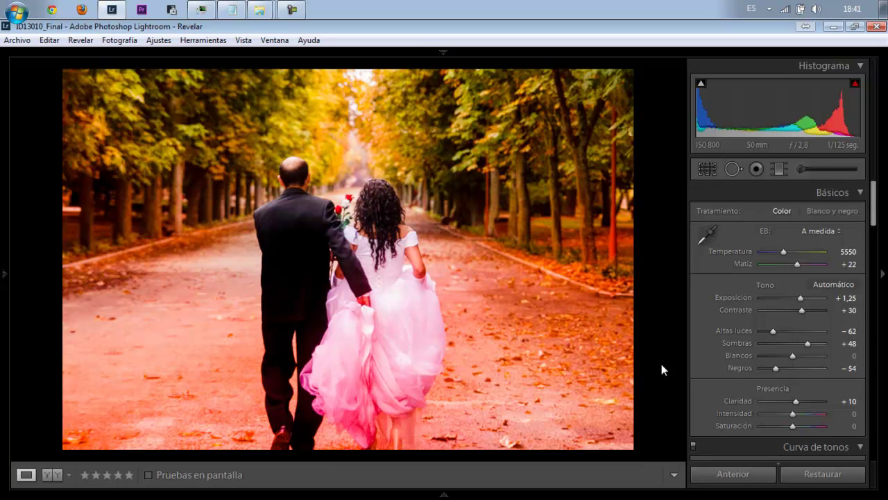
click(798, 169)
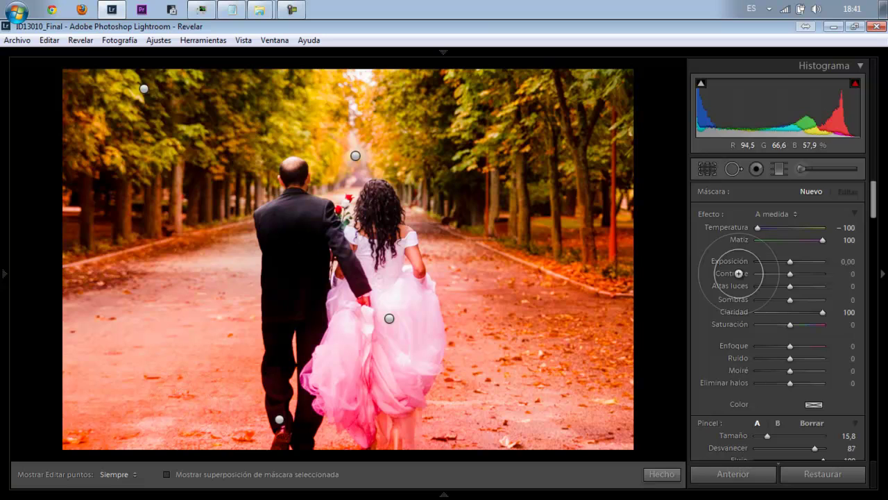
click(779, 169)
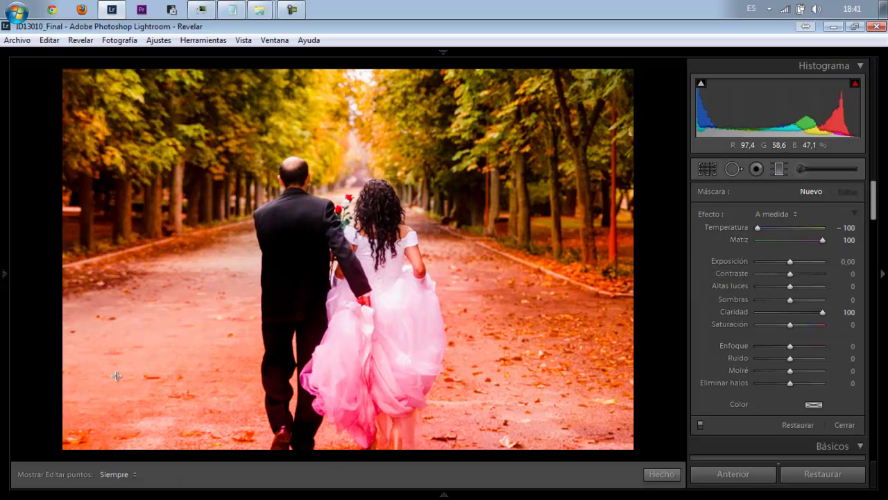
mouse_move(91, 370)
mouse_down()
mouse_move(211, 335)
mouse_move(151, 381)
mouse_move(180, 365)
mouse_move(206, 331)
mouse_up()
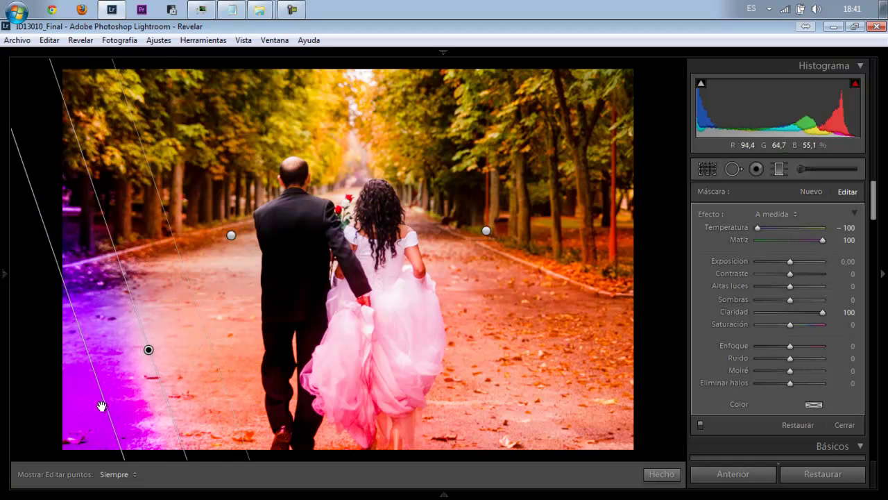
Clear the left-edge filter's effects and set Exposición −2,00, Saturación −78, then start a lower-right gradient.
double_click(822, 313)
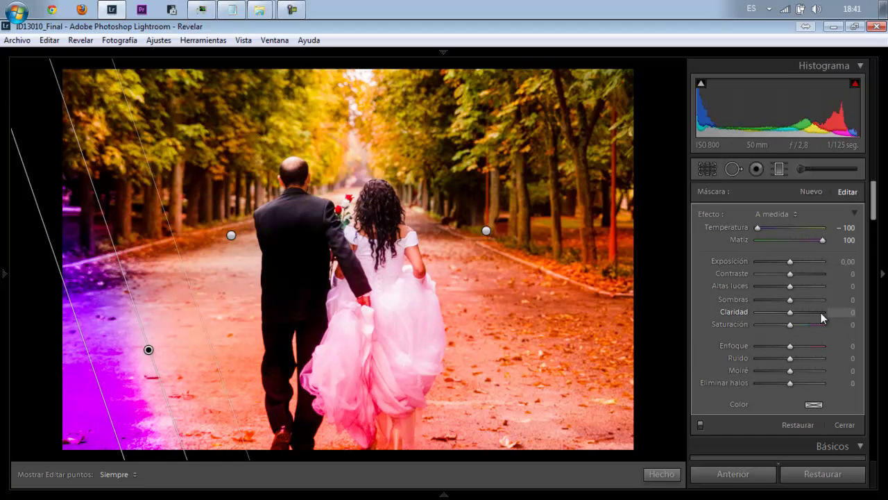
double_click(822, 241)
double_click(758, 229)
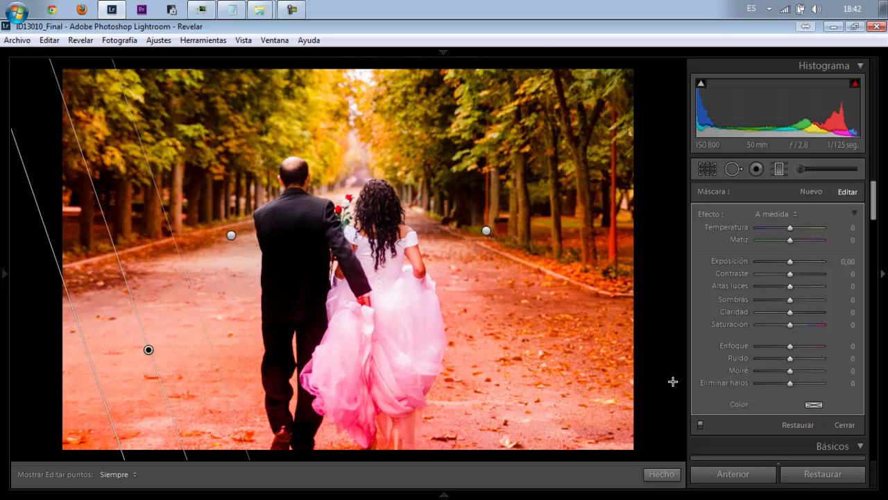
drag(789, 261, 773, 261)
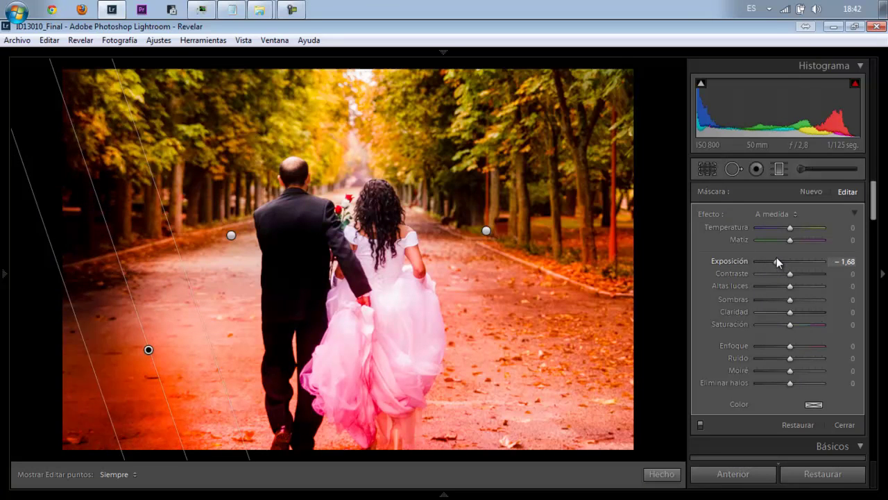
click(776, 324)
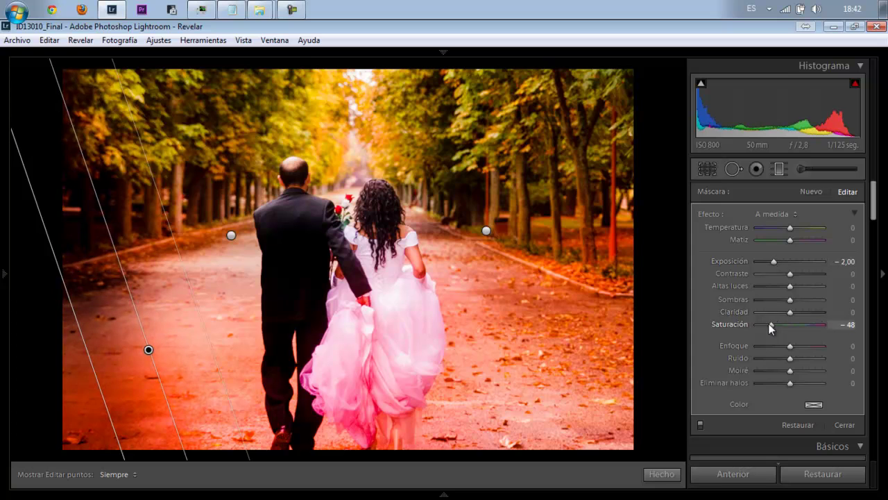
drag(776, 324, 765, 325)
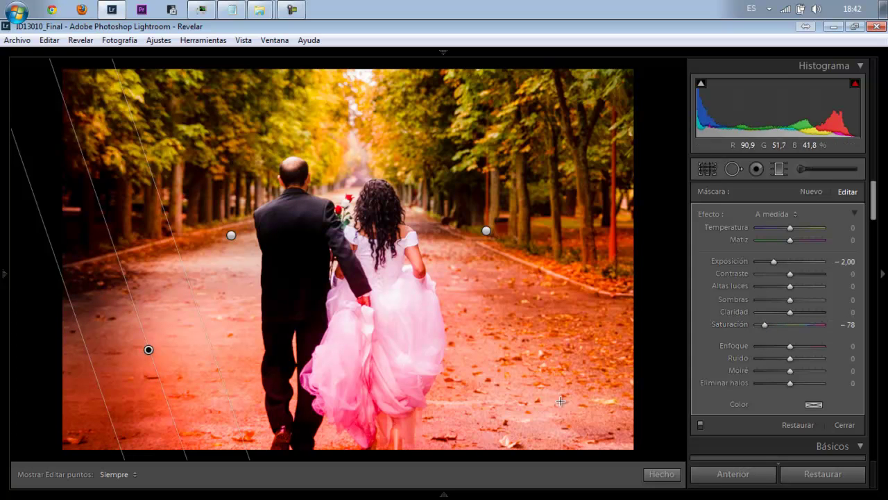
drag(519, 364, 534, 398)
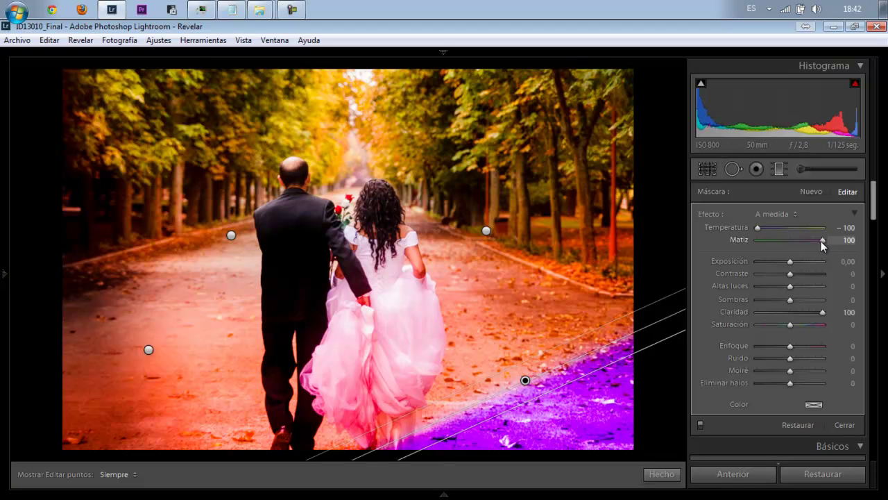
Give the lower-right filter Exposición −1,28 and Saturación −56, widening and steepening its gradient.
double_click(757, 229)
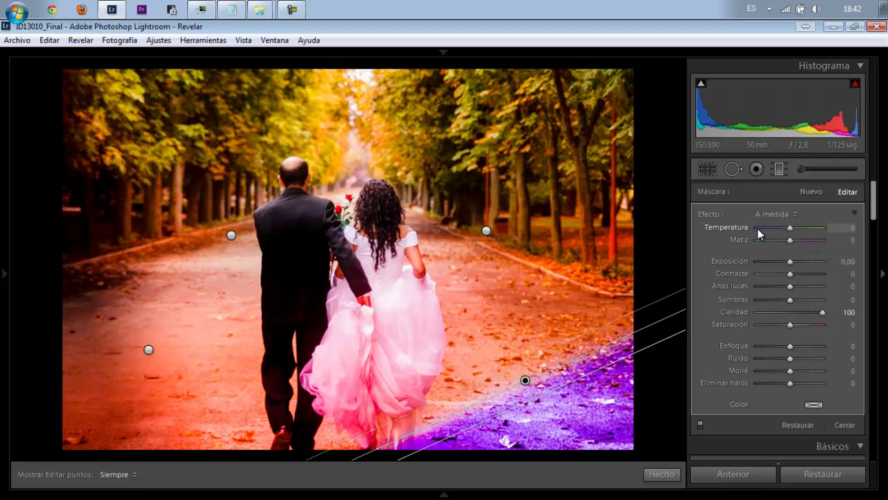
double_click(823, 313)
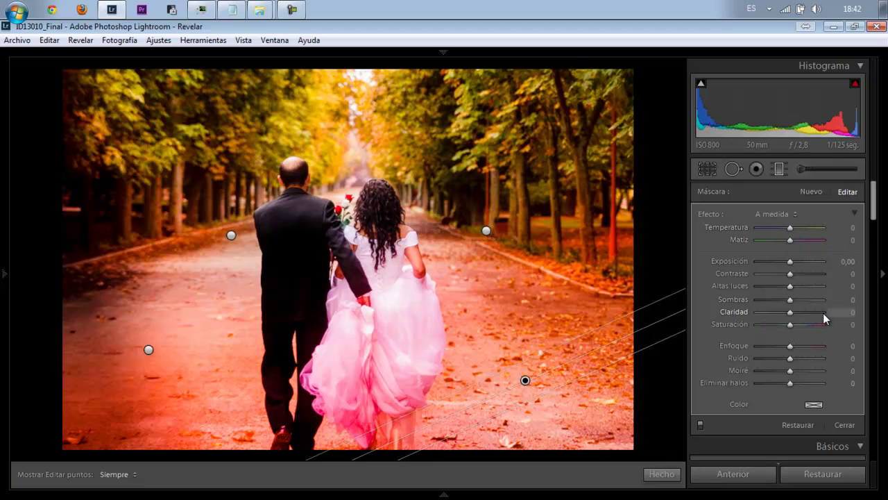
click(772, 326)
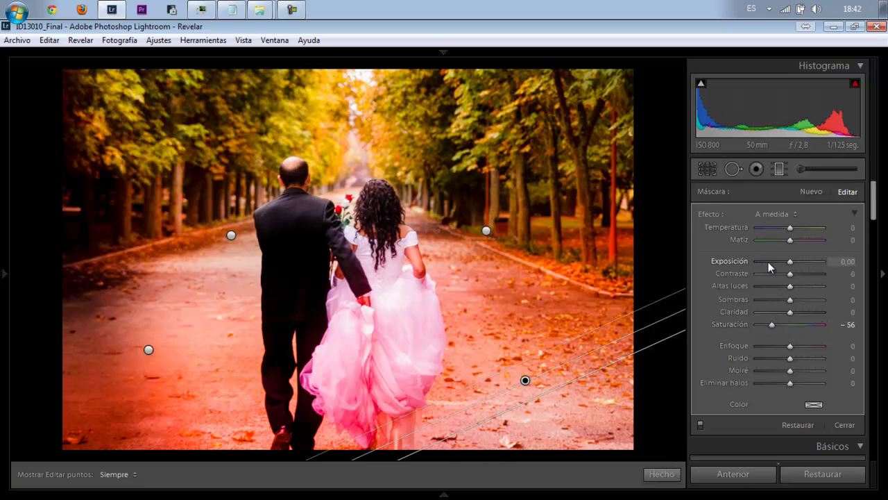
drag(768, 261, 779, 260)
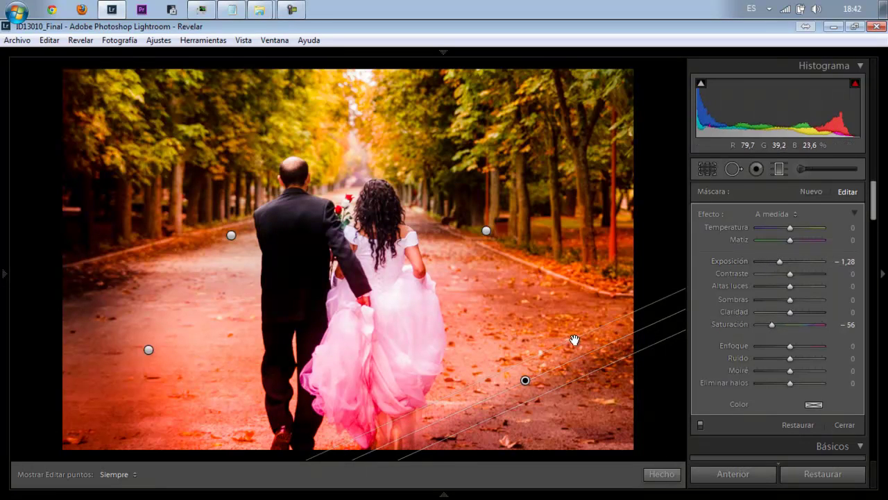
drag(574, 340, 549, 297)
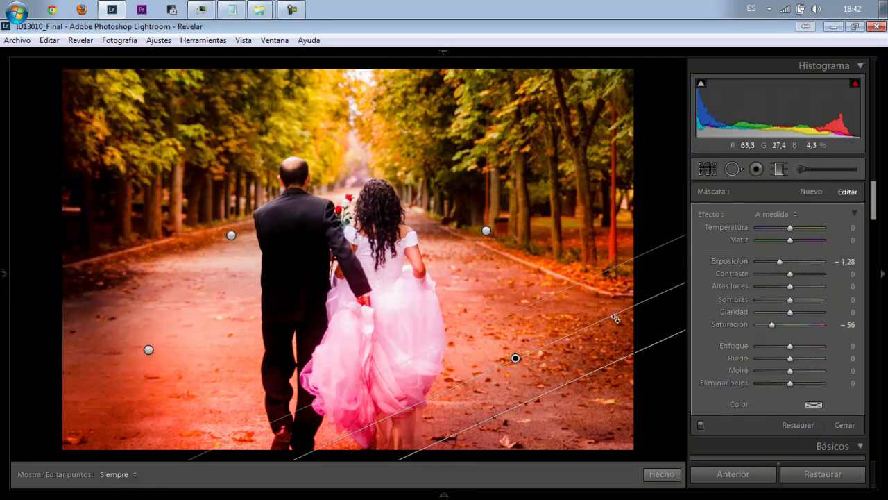
mouse_move(615, 318)
mouse_down()
mouse_move(606, 304)
mouse_move(613, 298)
mouse_up()
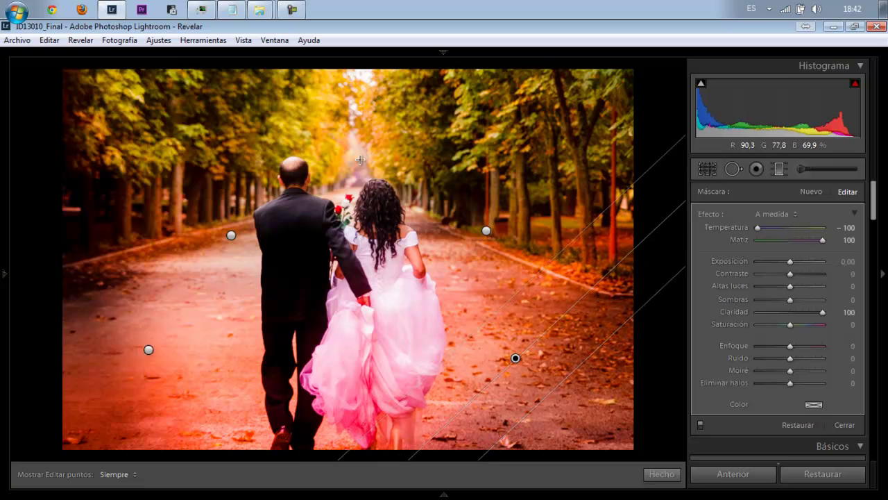
Draw a graduated filter across the top and clear its temperature, tint and clarity.
mouse_move(360, 160)
mouse_down()
mouse_move(357, 193)
mouse_move(359, 155)
mouse_up()
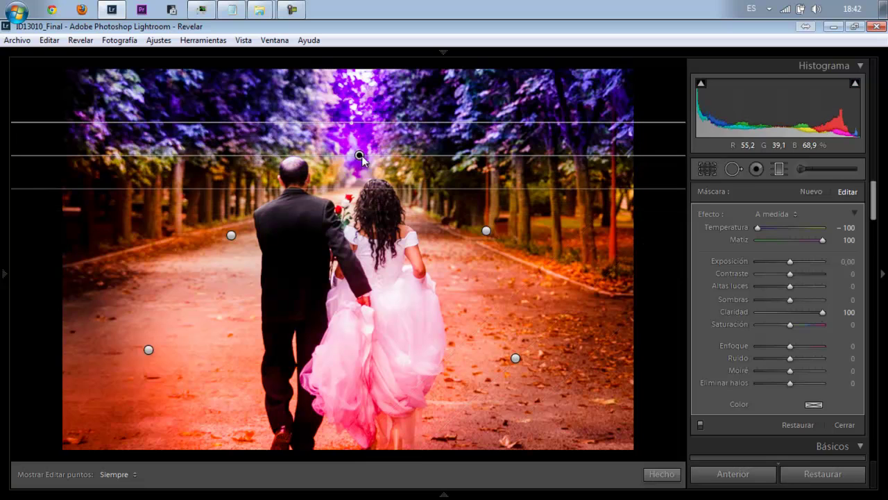
double_click(764, 230)
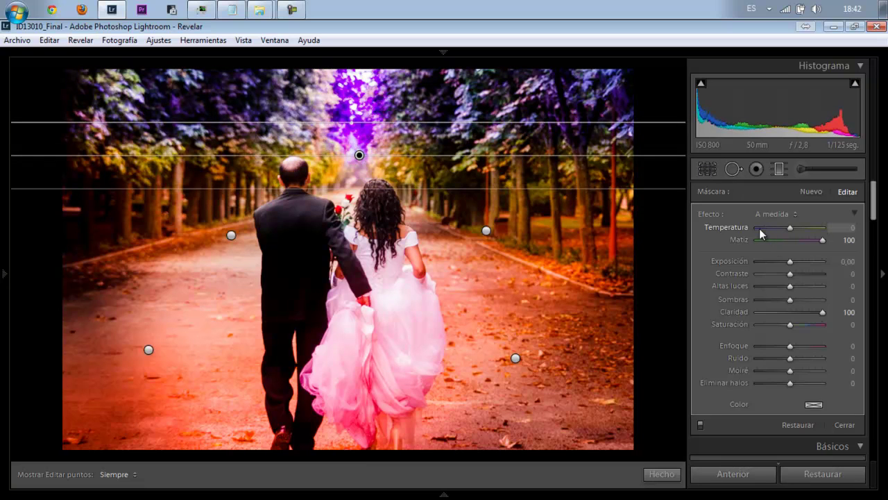
double_click(822, 240)
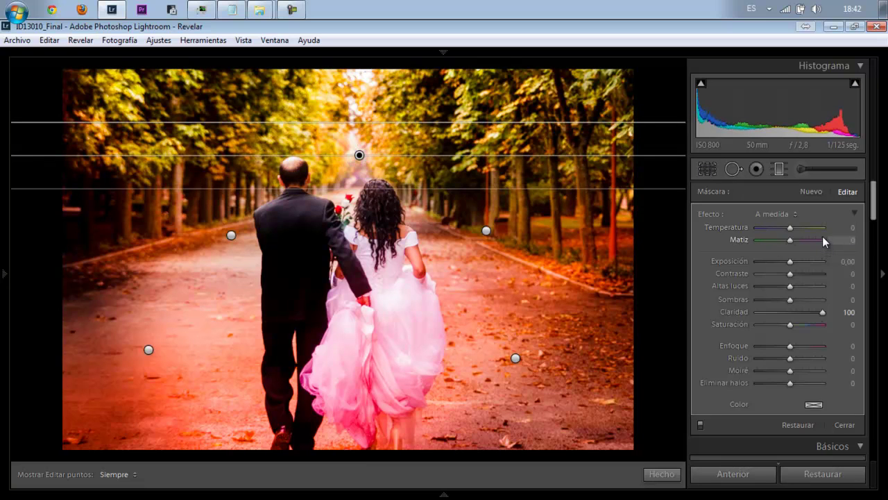
double_click(821, 312)
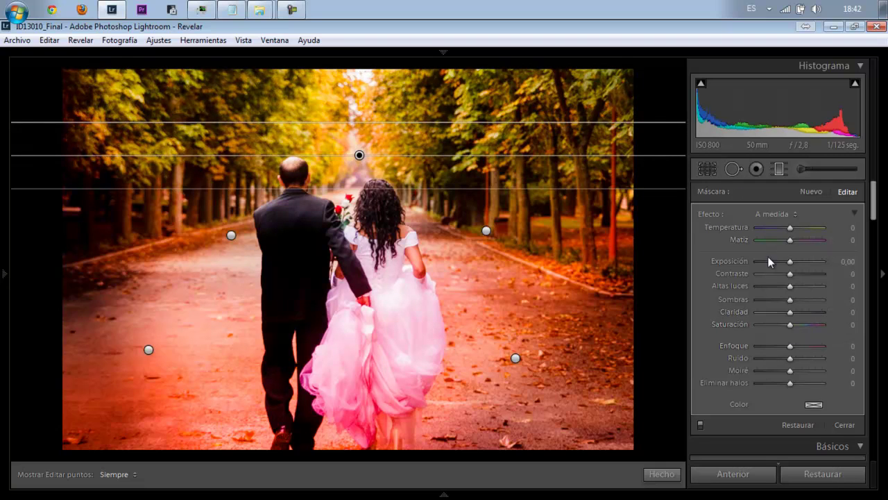
Set the top filter to Exposición −1,52 and Saturación −48, widening and raising its gradient.
drag(767, 262, 778, 260)
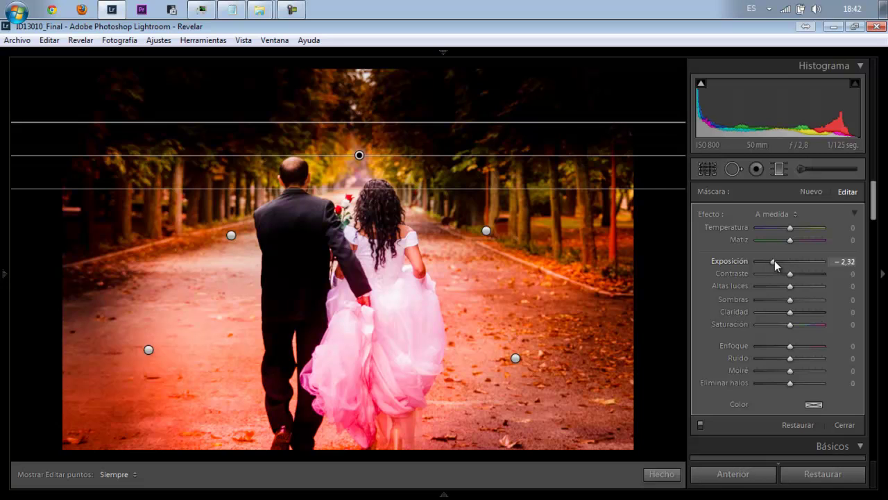
click(775, 325)
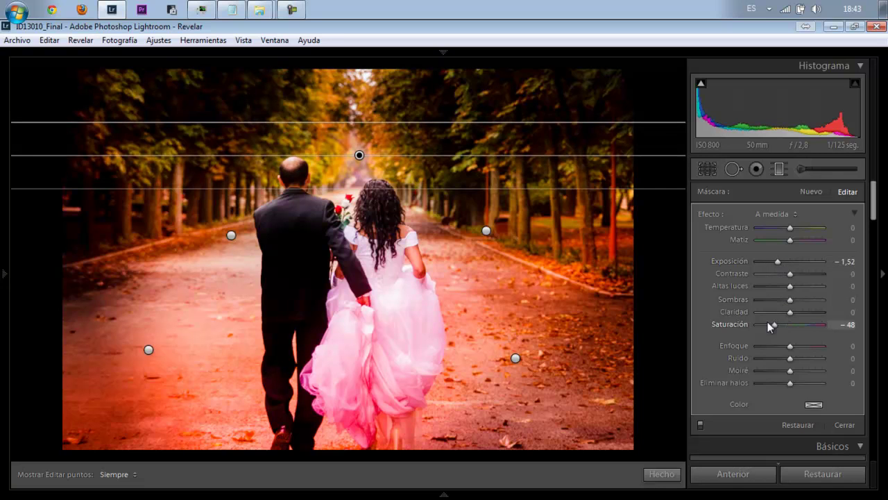
drag(379, 189, 371, 266)
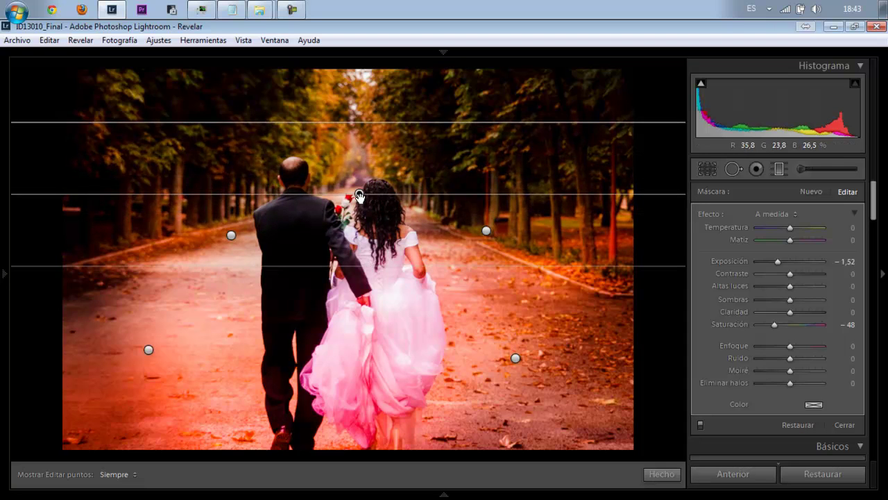
drag(361, 195, 365, 136)
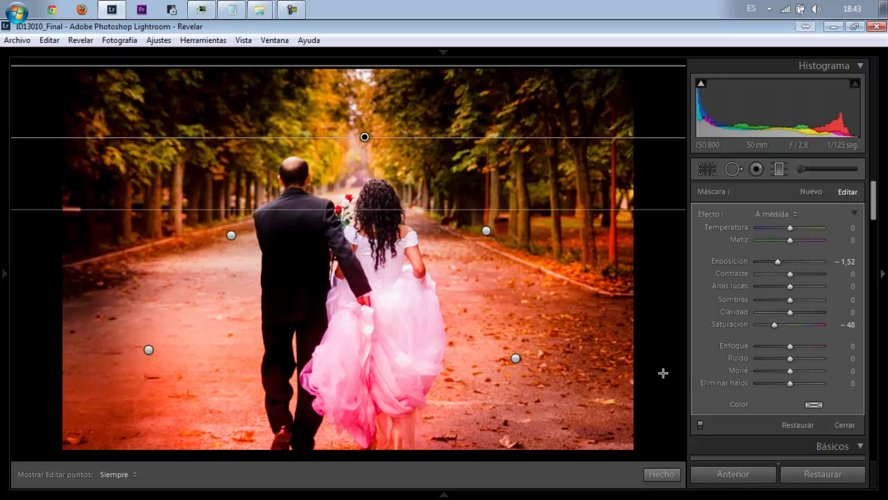
Close the filters, compare with Restaurar and undo, then set global Saturación to −35.
click(661, 474)
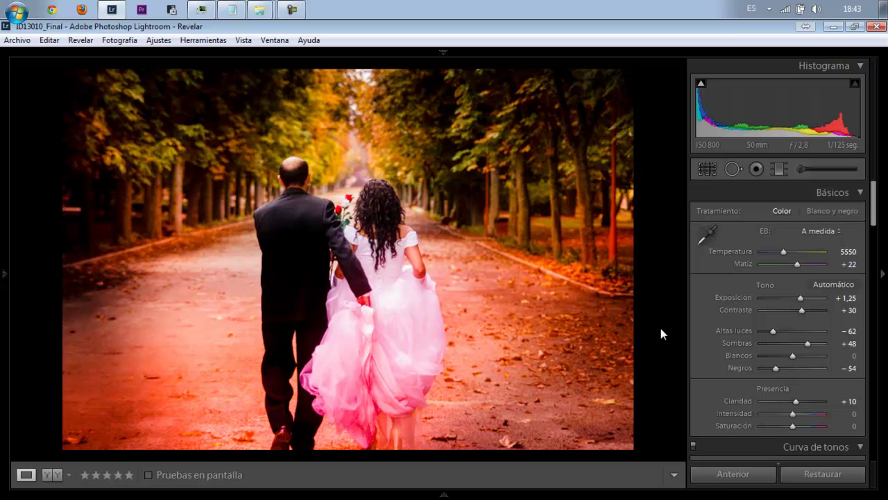
click(813, 474)
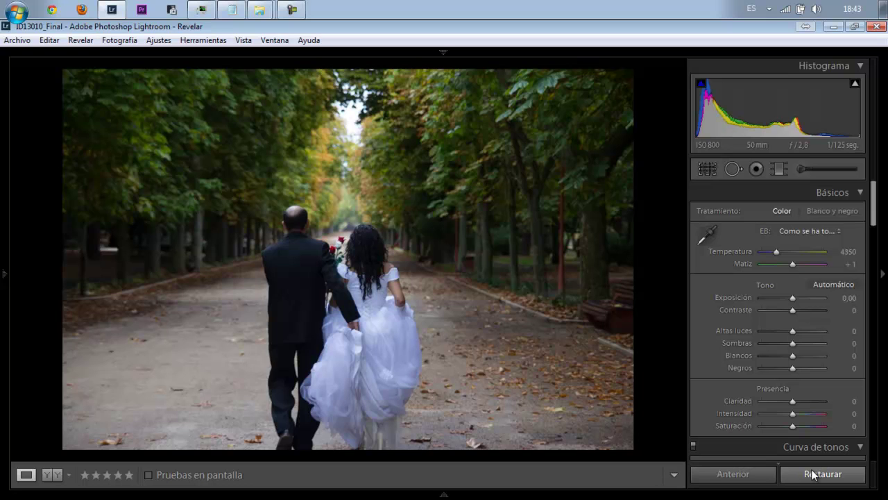
key(ctrl+z)
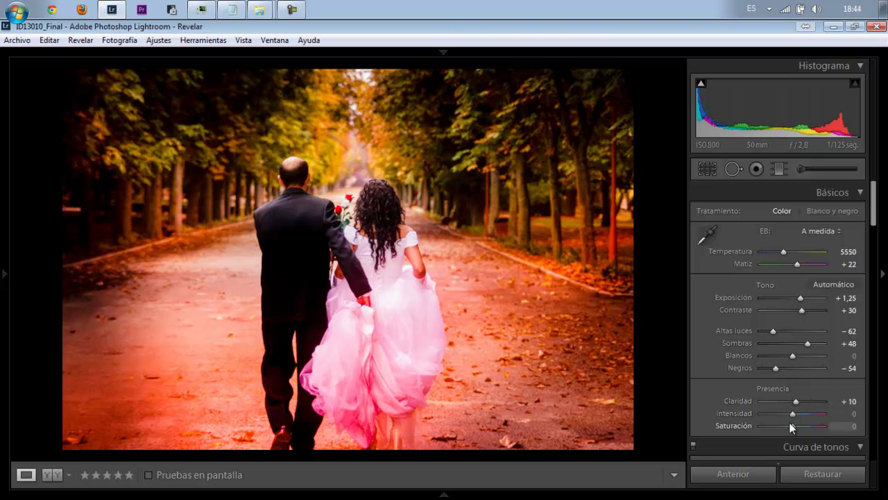
mouse_move(791, 426)
mouse_down()
mouse_move(778, 429)
mouse_move(807, 433)
mouse_move(780, 435)
mouse_up()
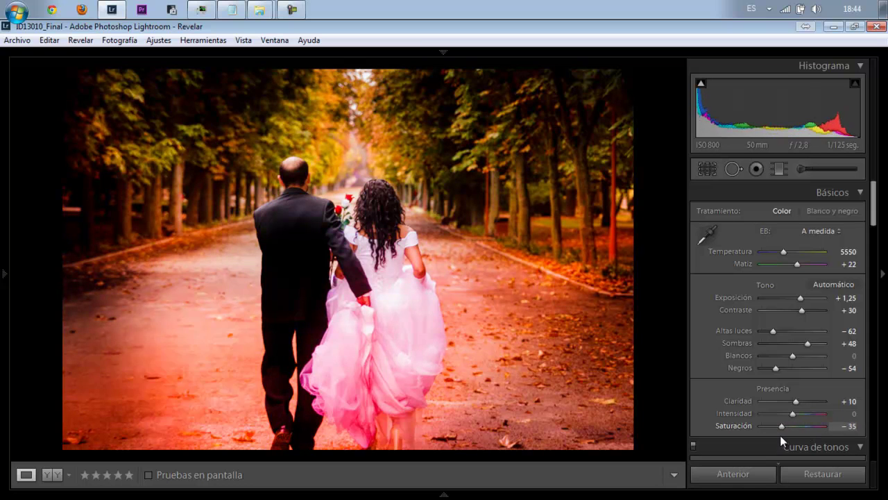